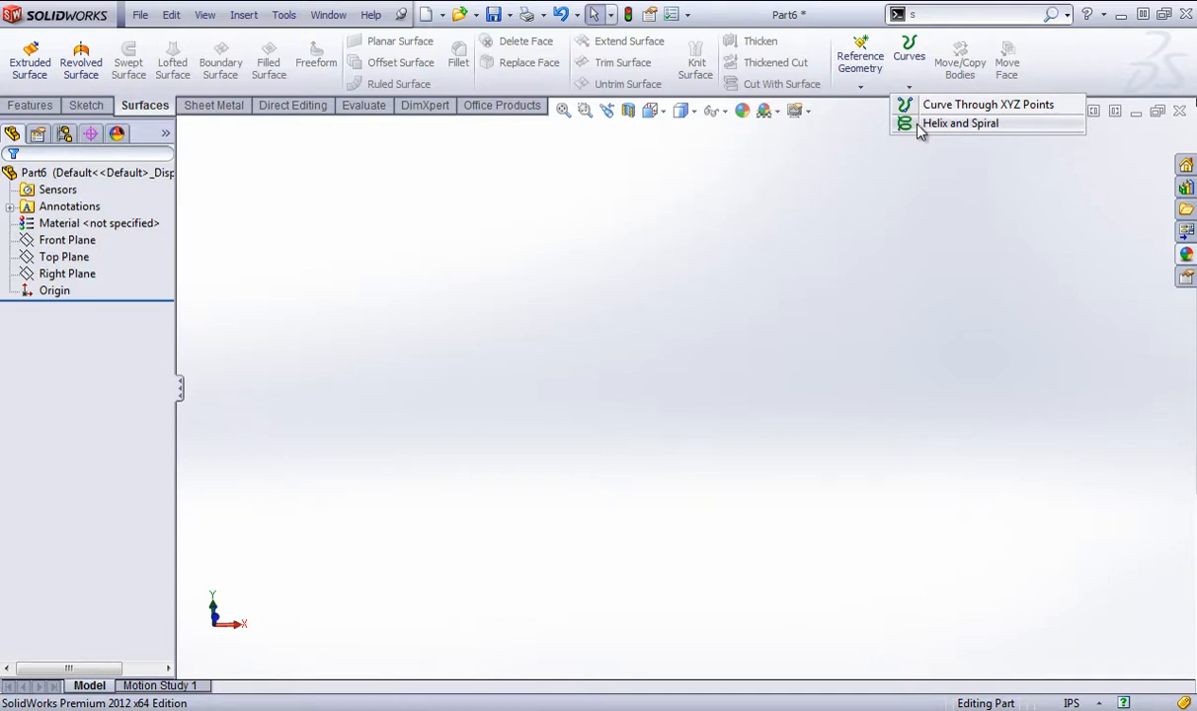
Start a helix on the Top Plane and sketch a circle of about 2 in radius centred on the origin
left_click(956, 124)
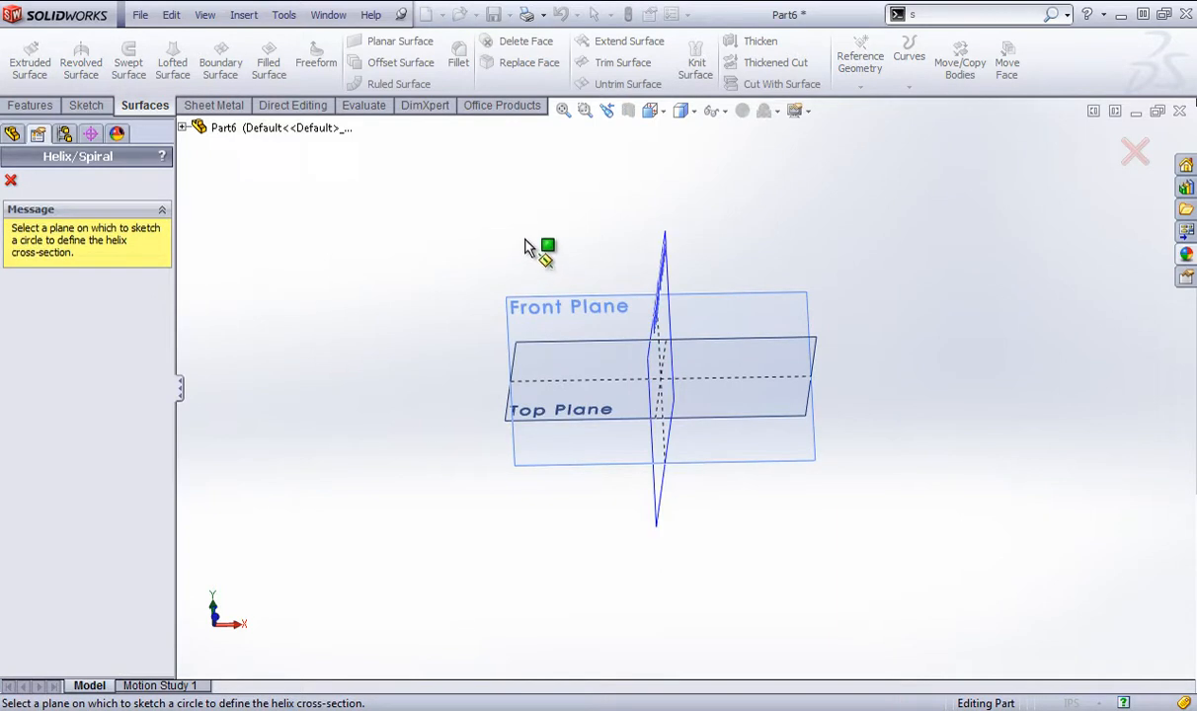
left_click(549, 409)
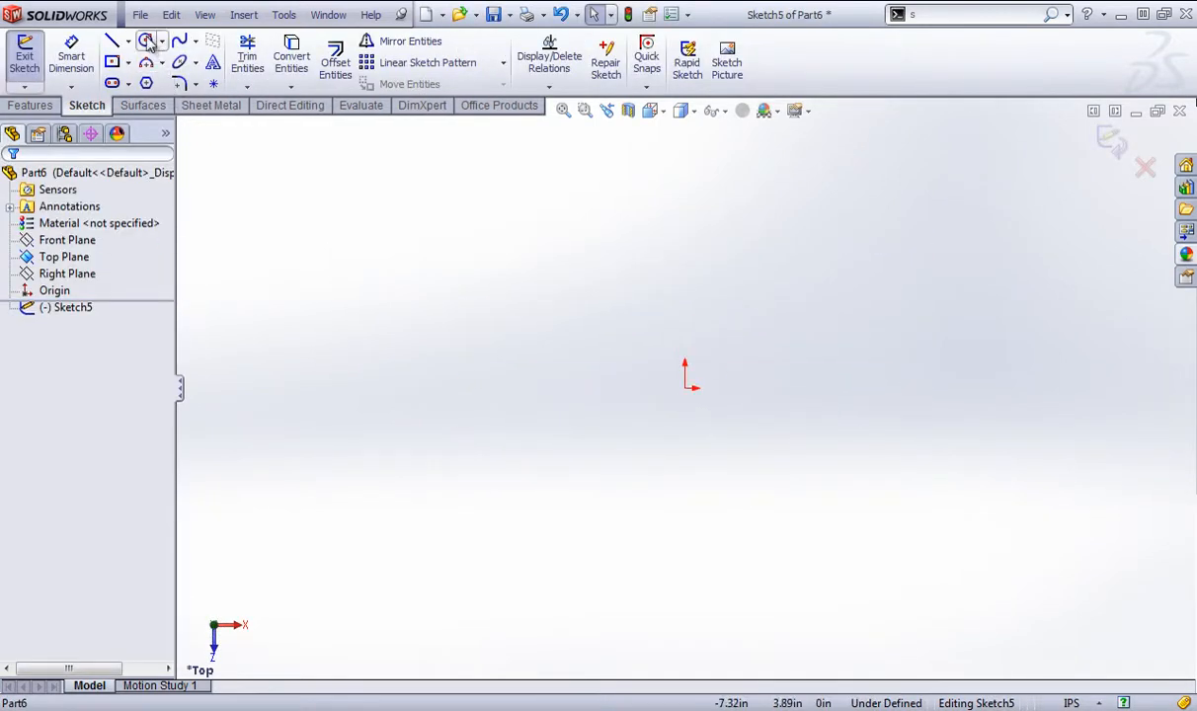
left_click(145, 40)
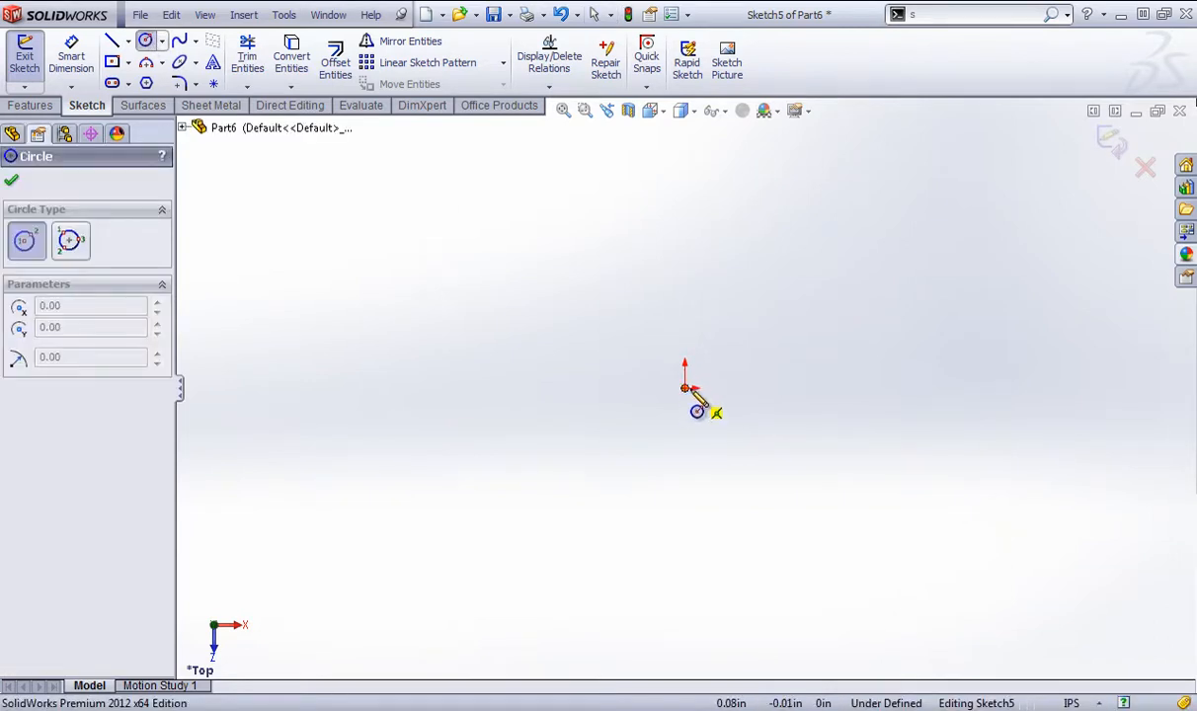
left_click(684, 388)
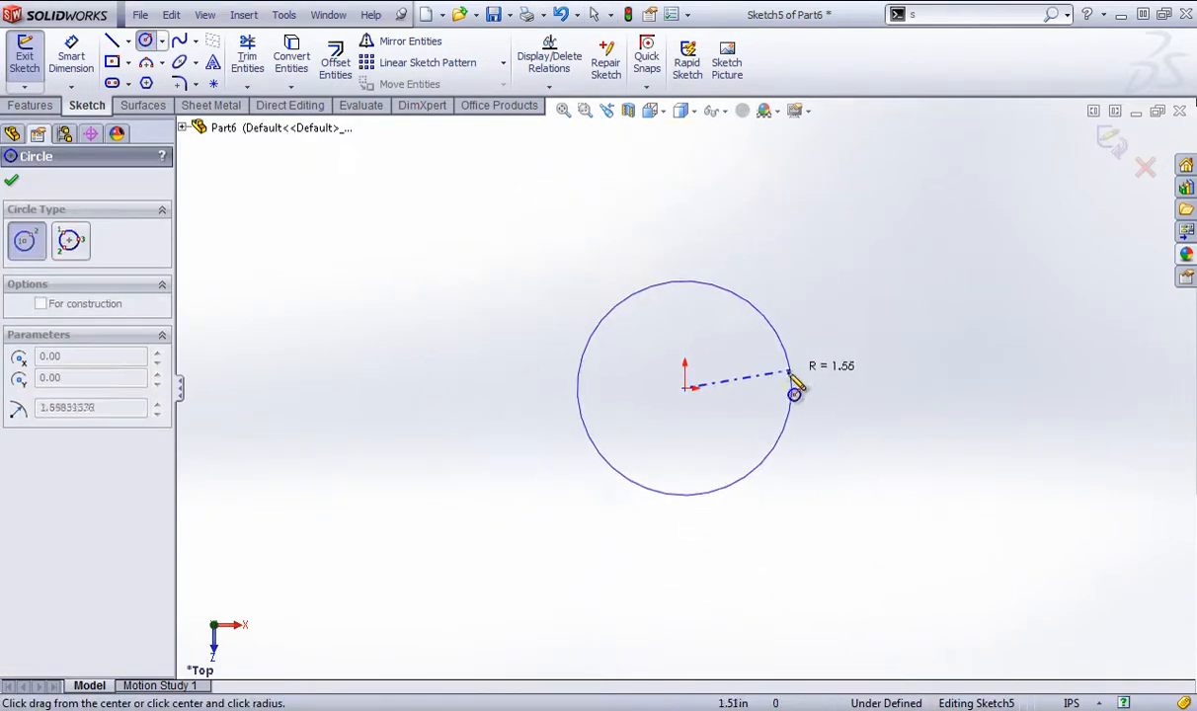
left_click(820, 393)
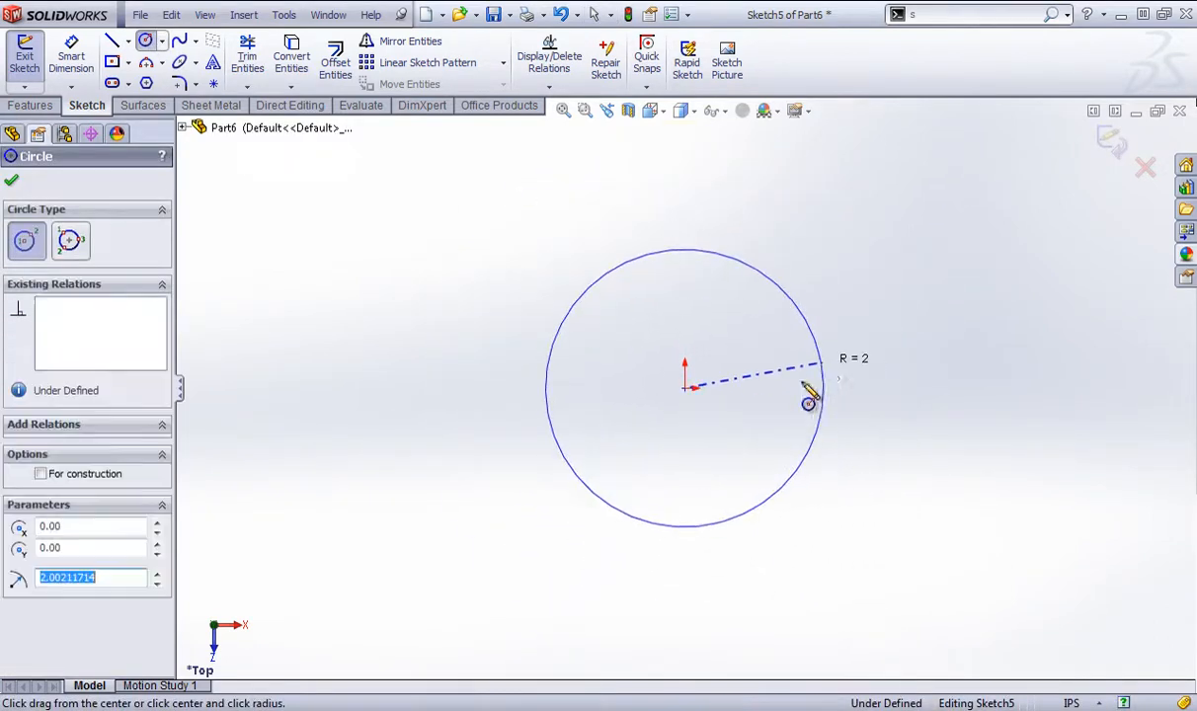
Dimension the circle's diameter to 3 in and finish the sketch to bring up the helix settings
left_click(71, 54)
left_click(565, 332)
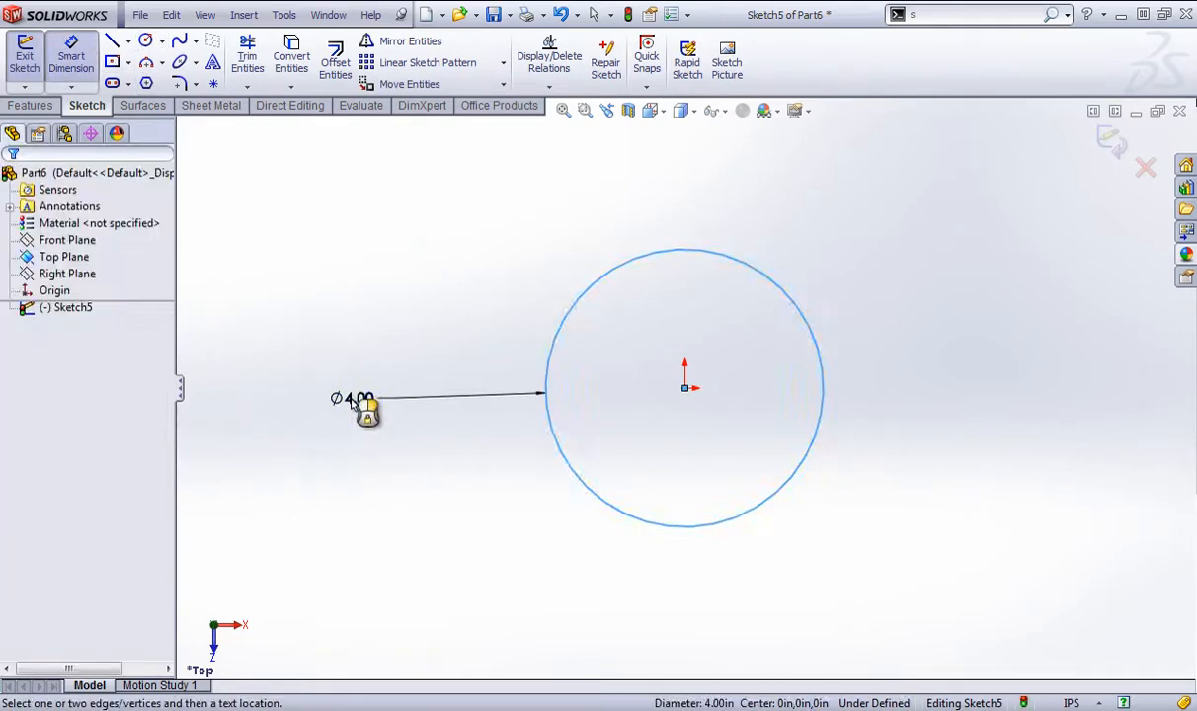
left_click(358, 407)
type("3")
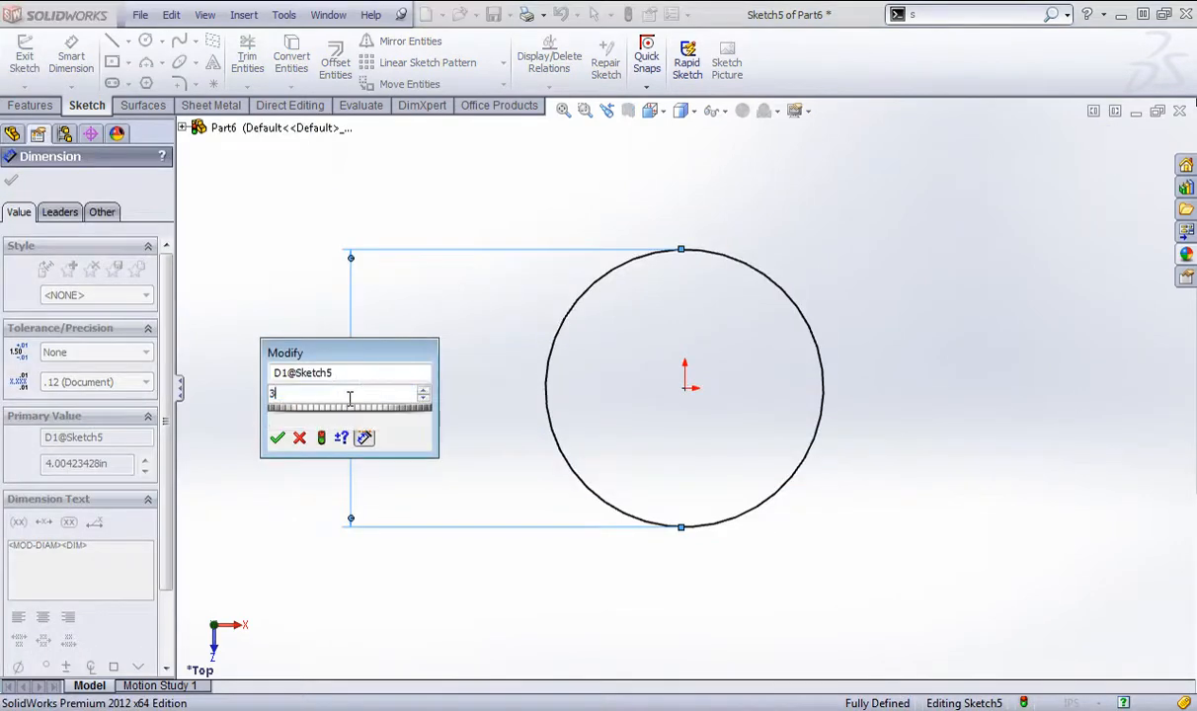
key("Return")
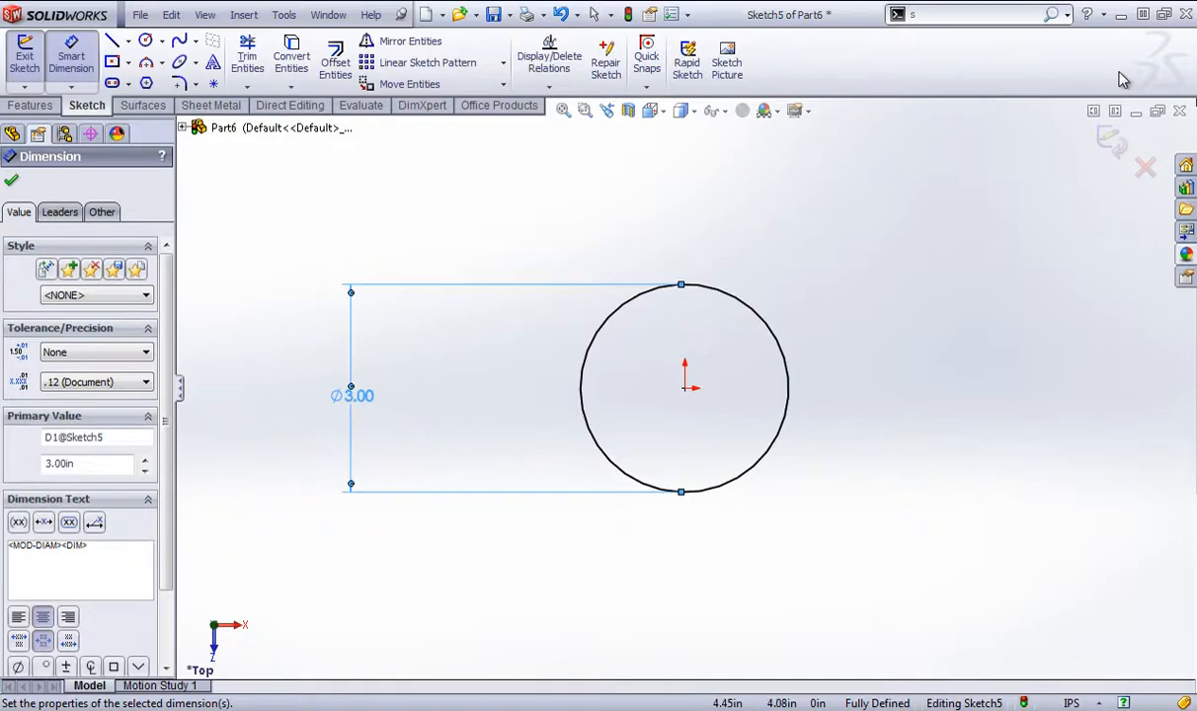
left_click(1114, 141)
Switch the helix from variable to constant pitch
middle_click_drag(790, 393, 694, 500)
scroll(721, 484, "down", 3)
scroll(693, 489, "up", 2)
scroll(613, 275, "down", 2)
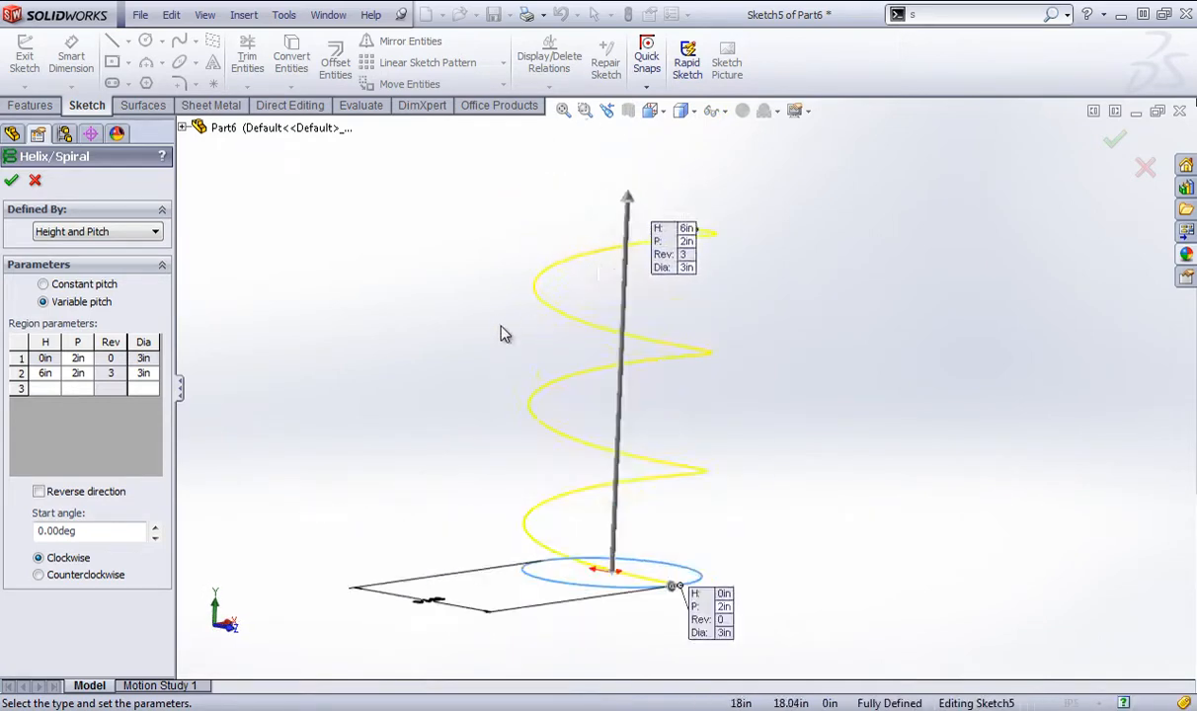
left_click(71, 233)
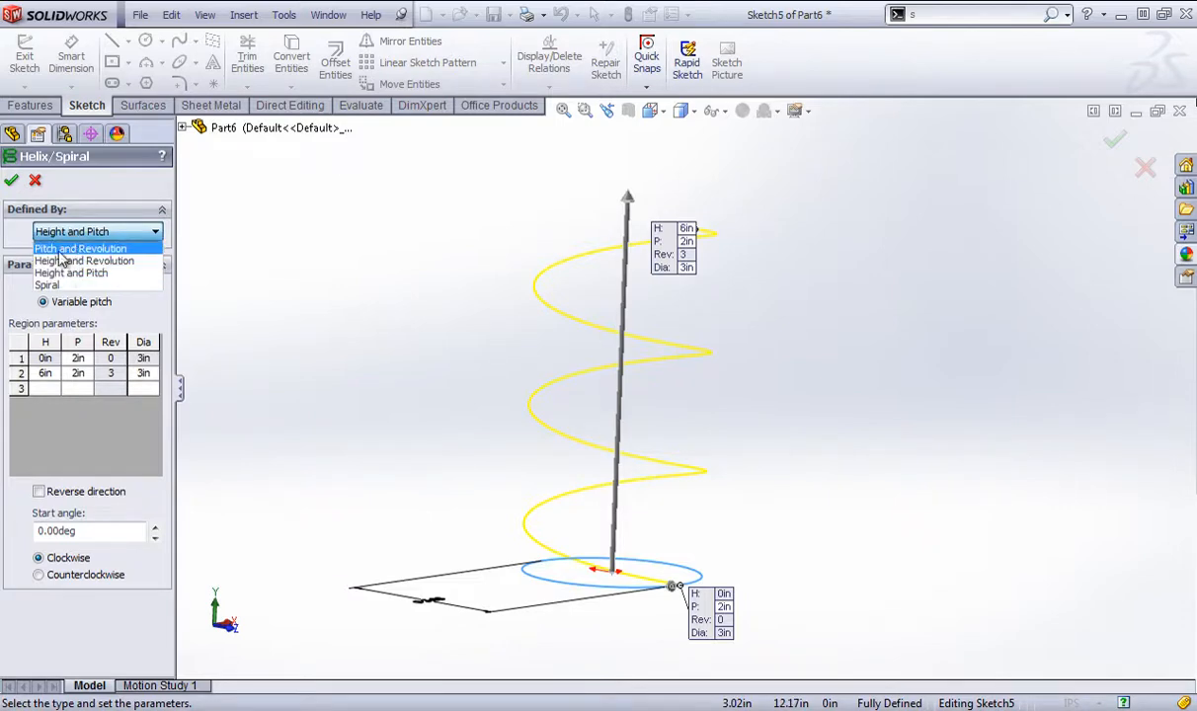
left_click(22, 287)
left_click(43, 283)
Try defining the helix by Pitch and Revolution and return the definition to Height and Pitch
left_click(77, 233)
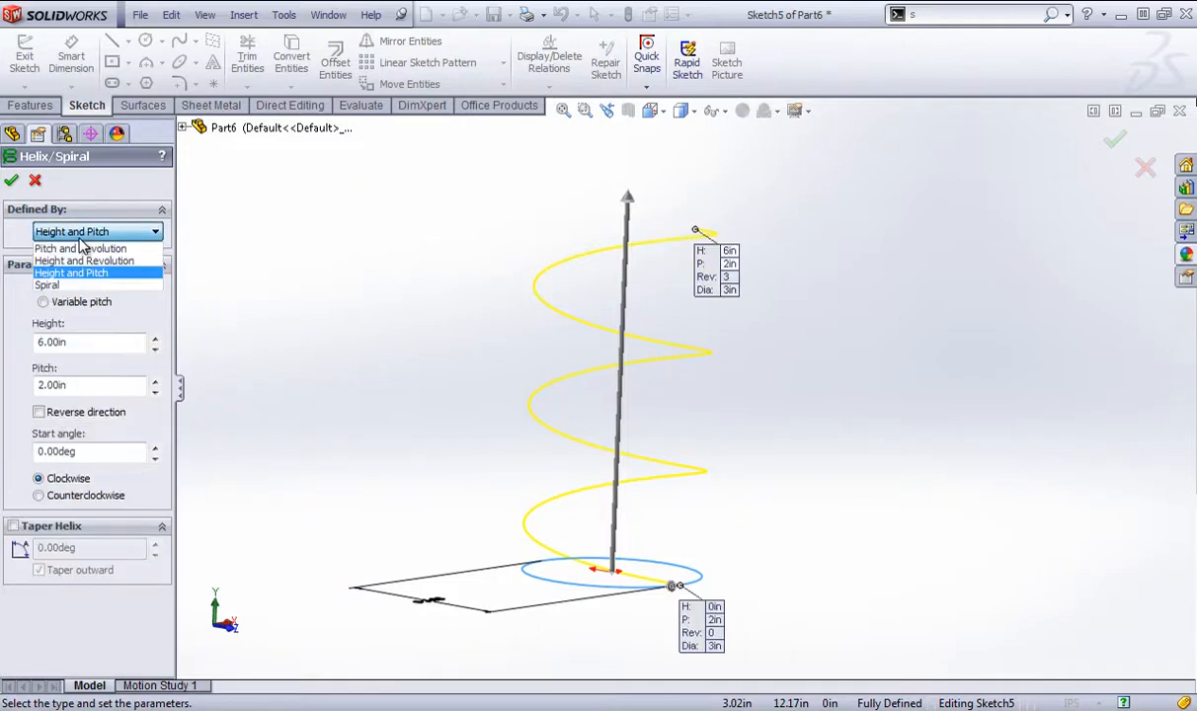
left_click(82, 248)
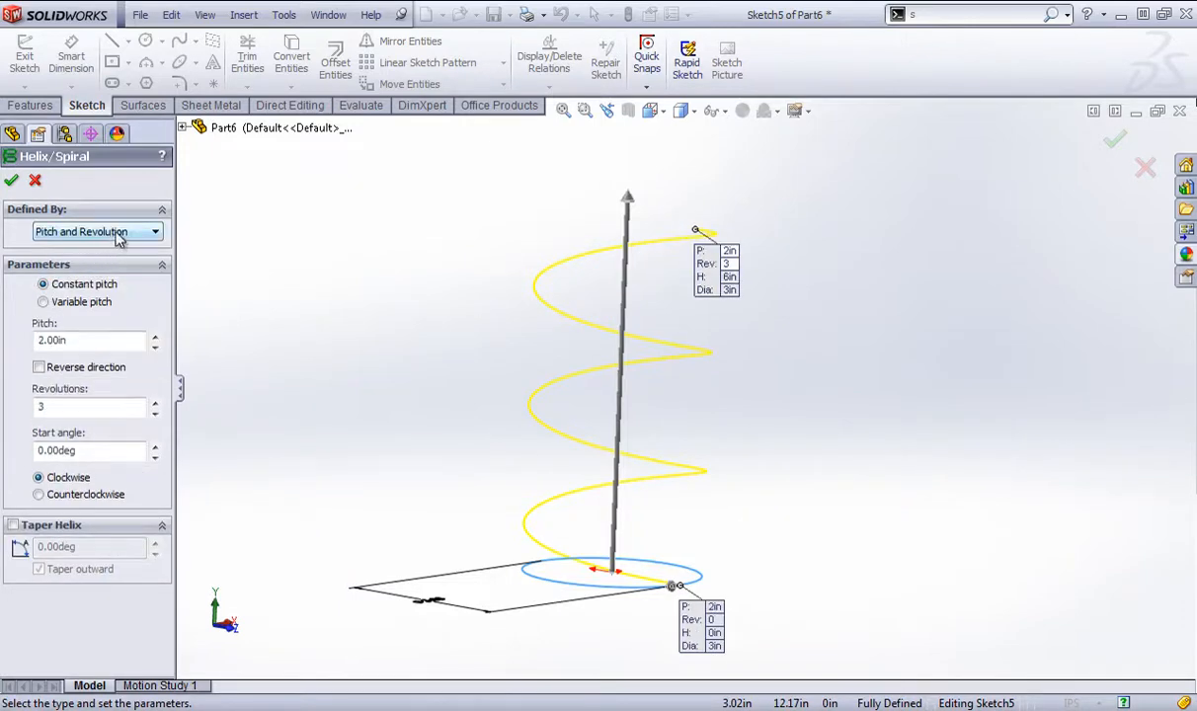
left_click(155, 232)
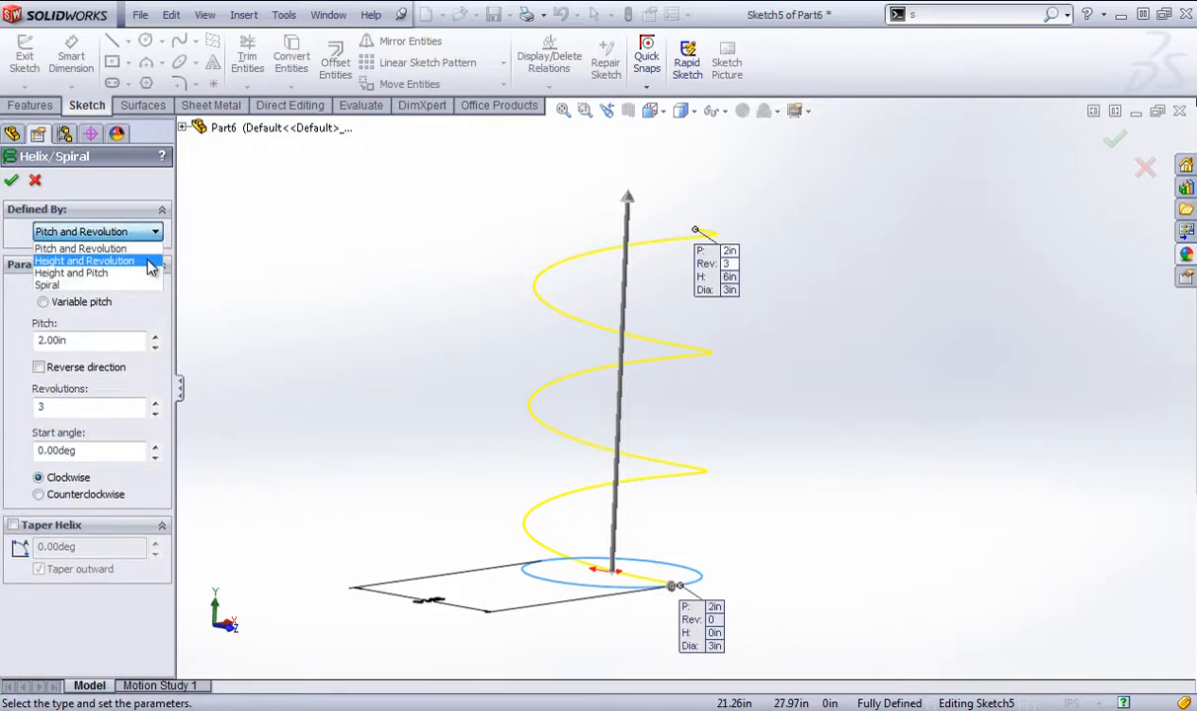
left_click(147, 274)
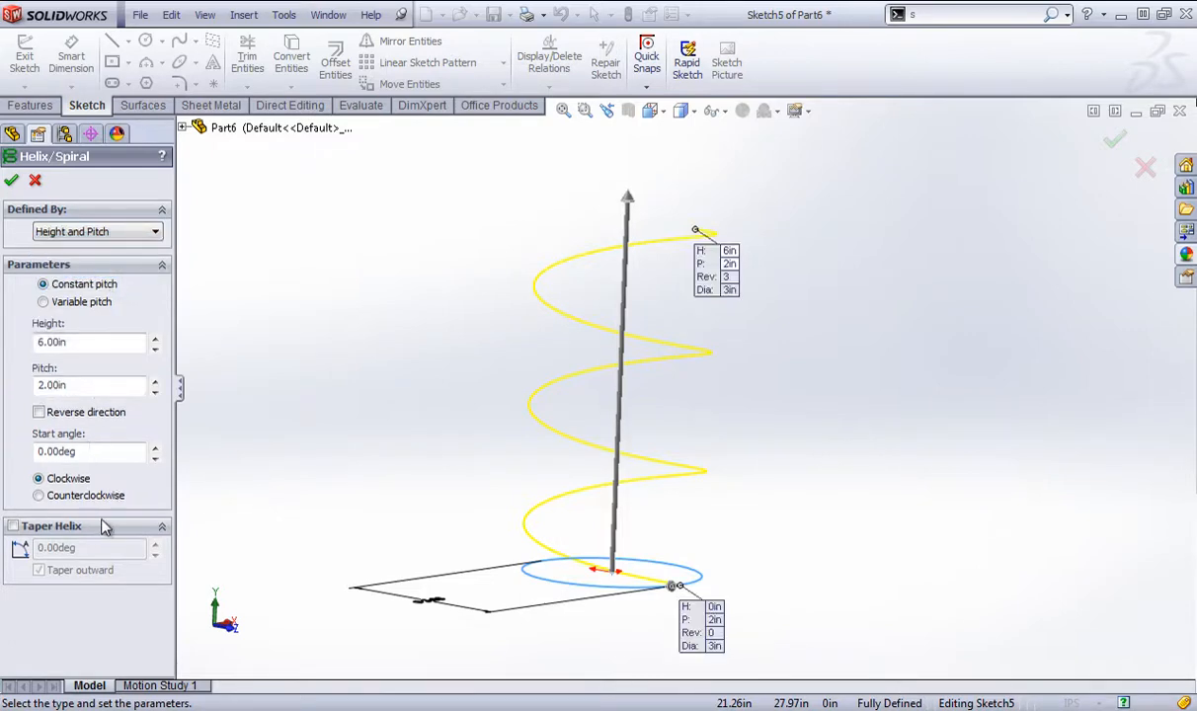
Set the helix height to 4 in
left_click(94, 342)
type("4")
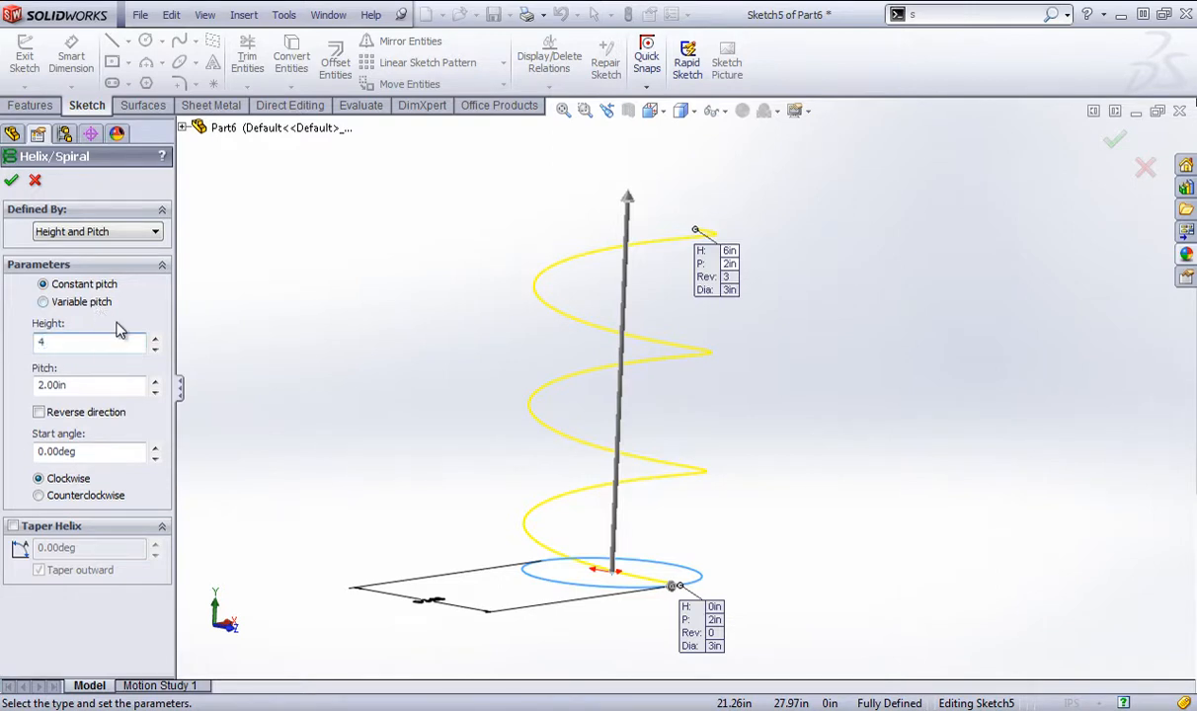
key("Return")
Try helix pitches of 3 in, 5 in and 6 in in turn
left_click(102, 385)
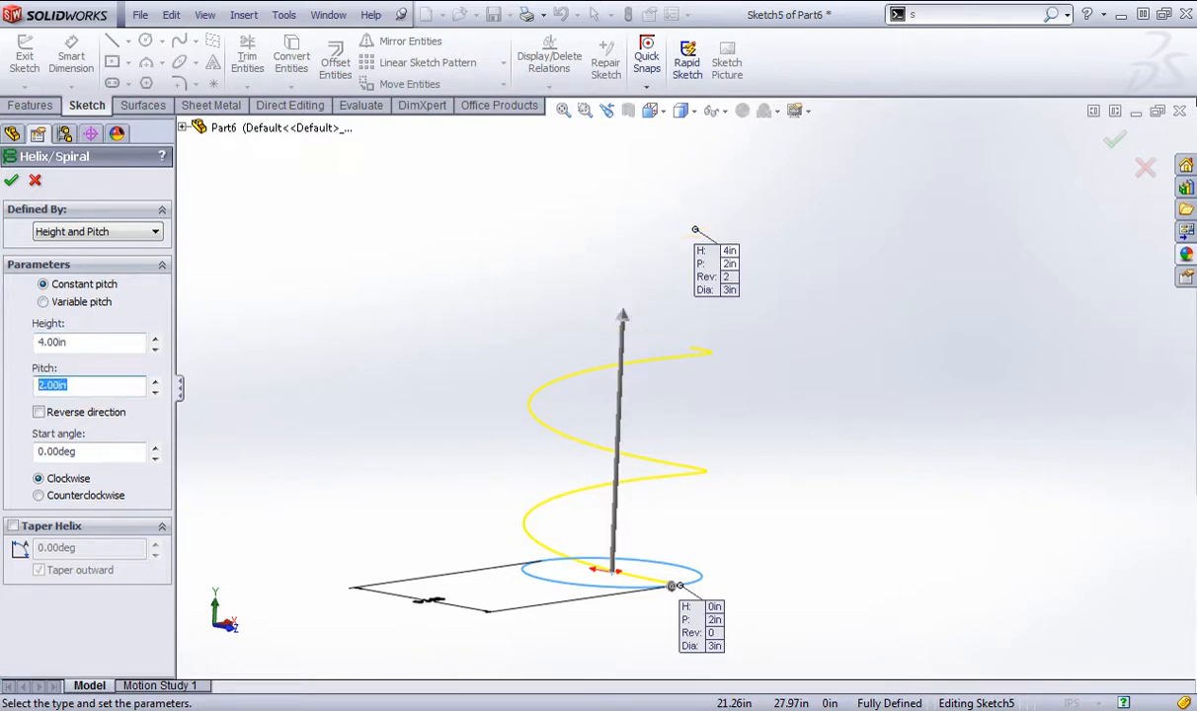
type("3")
key("Return")
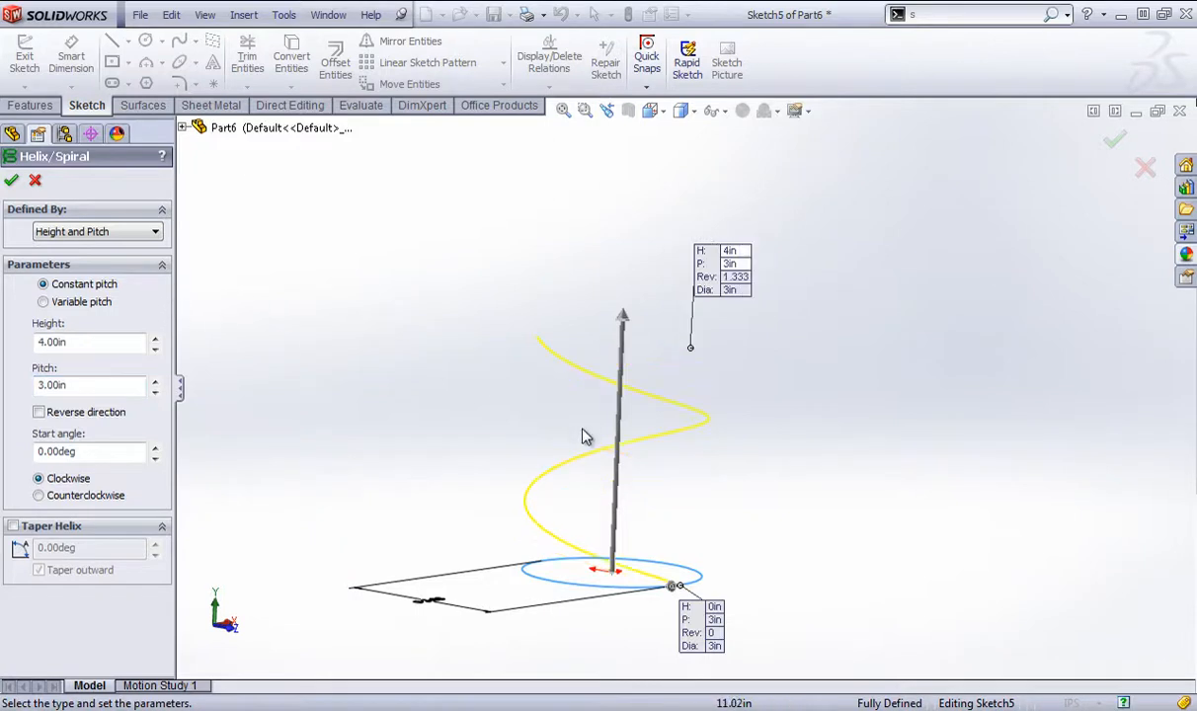
mouse_move(583, 436)
middle_mouse_down()
mouse_move(527, 438)
mouse_move(539, 451)
middle_mouse_up()
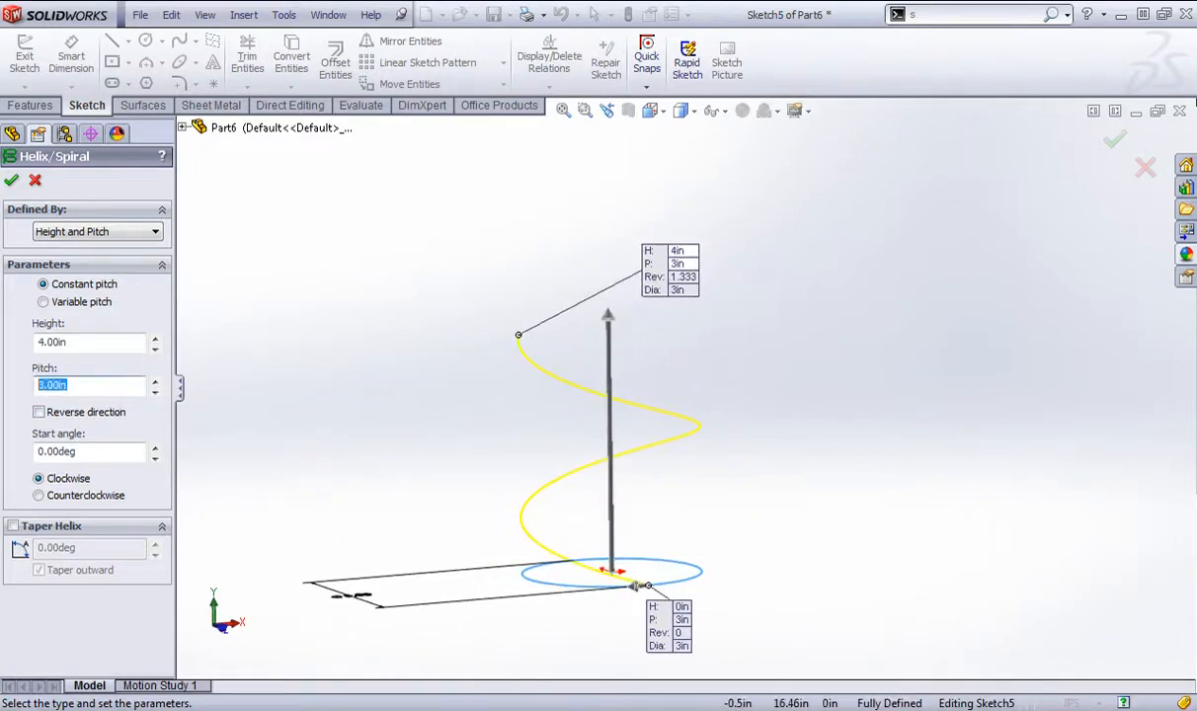
type("5")
key("Return")
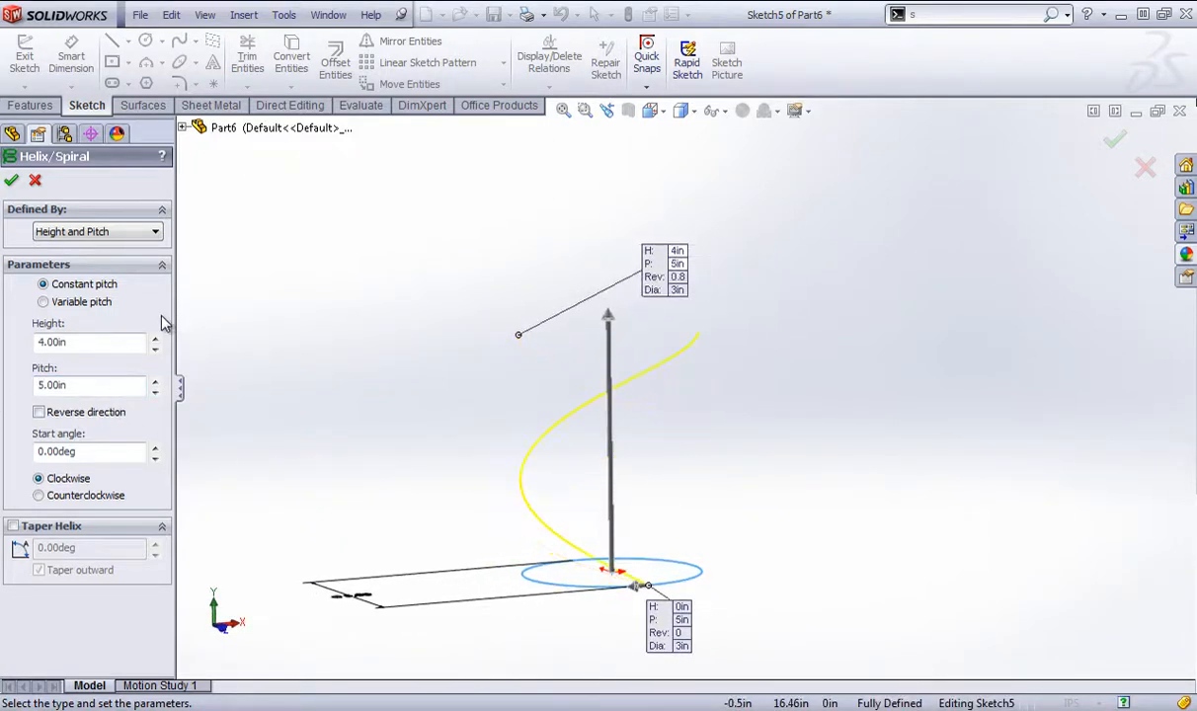
type("6")
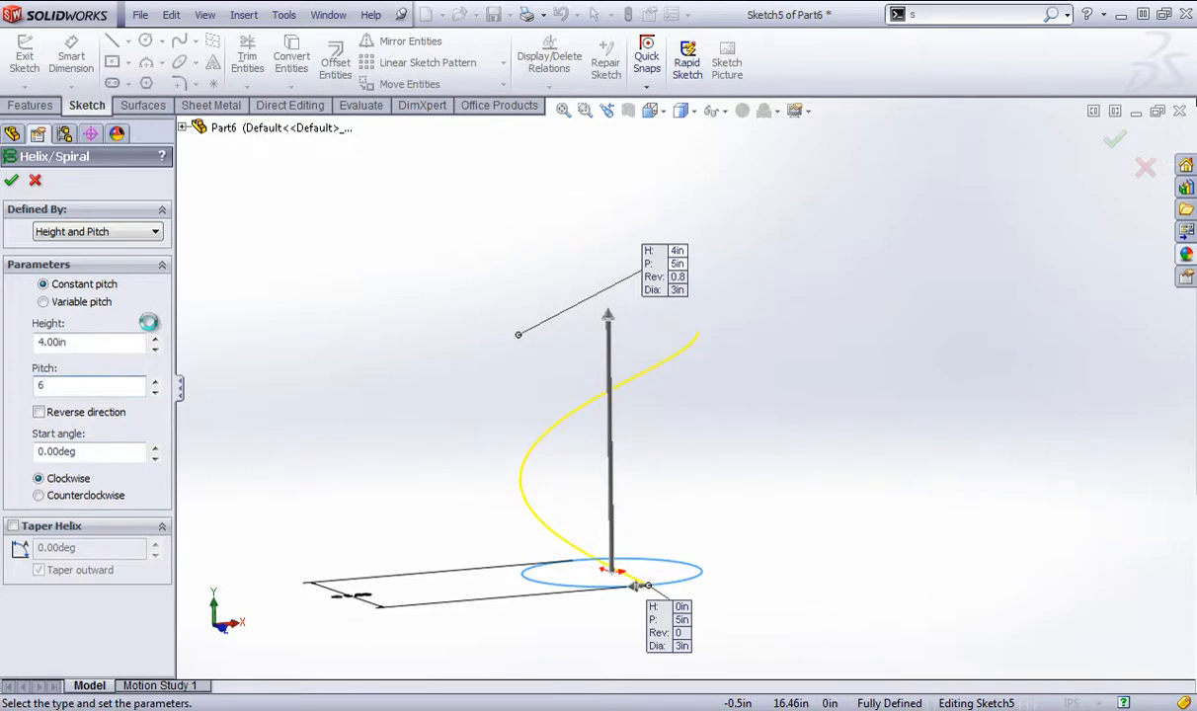
key("Return")
mouse_move(392, 382)
middle_mouse_down()
mouse_move(442, 425)
mouse_move(463, 497)
mouse_move(433, 415)
middle_mouse_up()
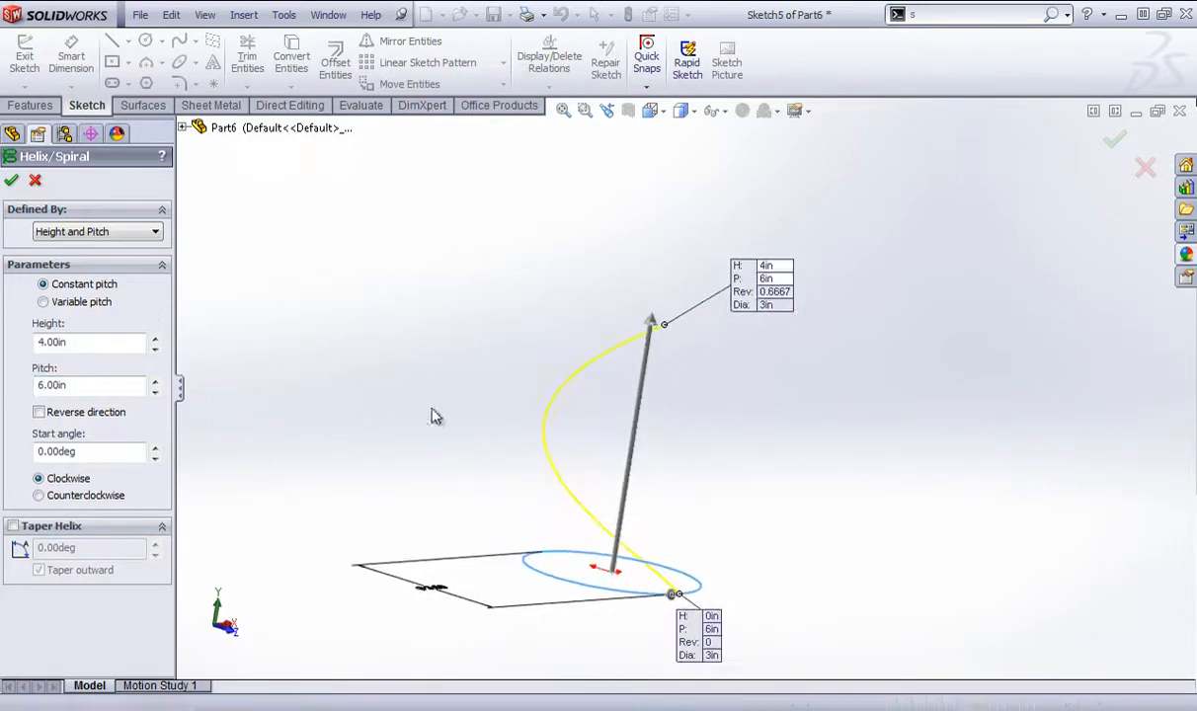
Expand the part's feature tree over the model and set the helix start angle to 60 degrees
left_click(183, 130)
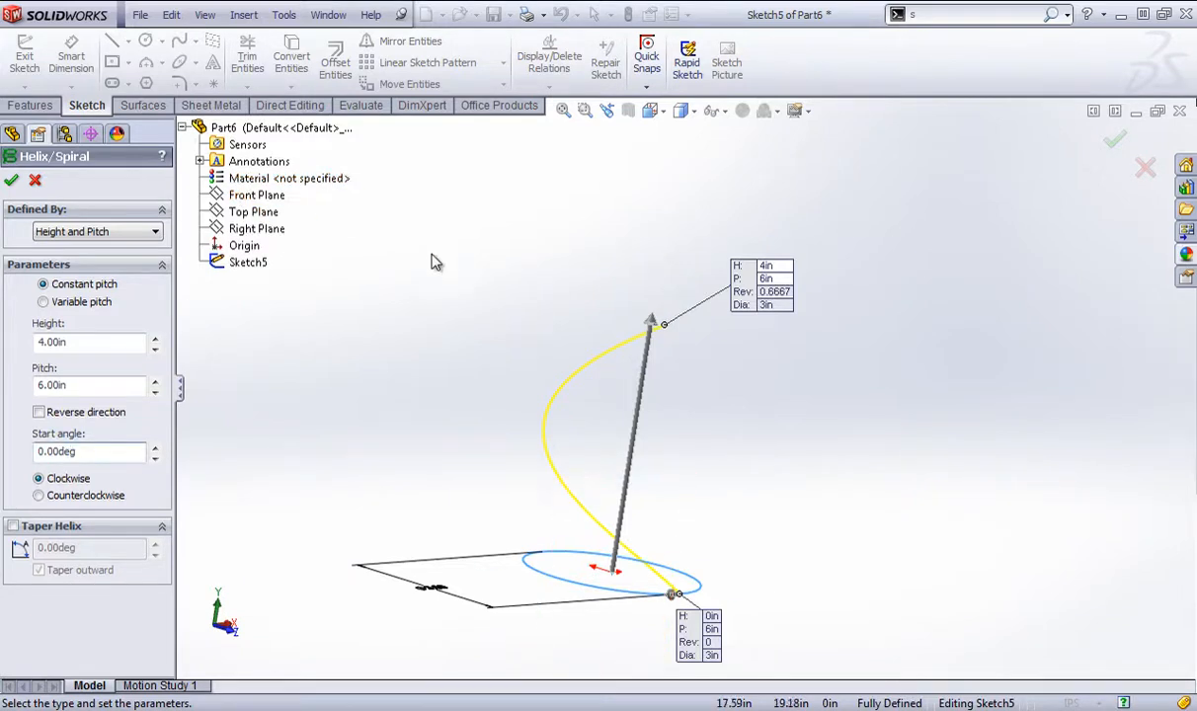
middle_click_drag(433, 259, 346, 282)
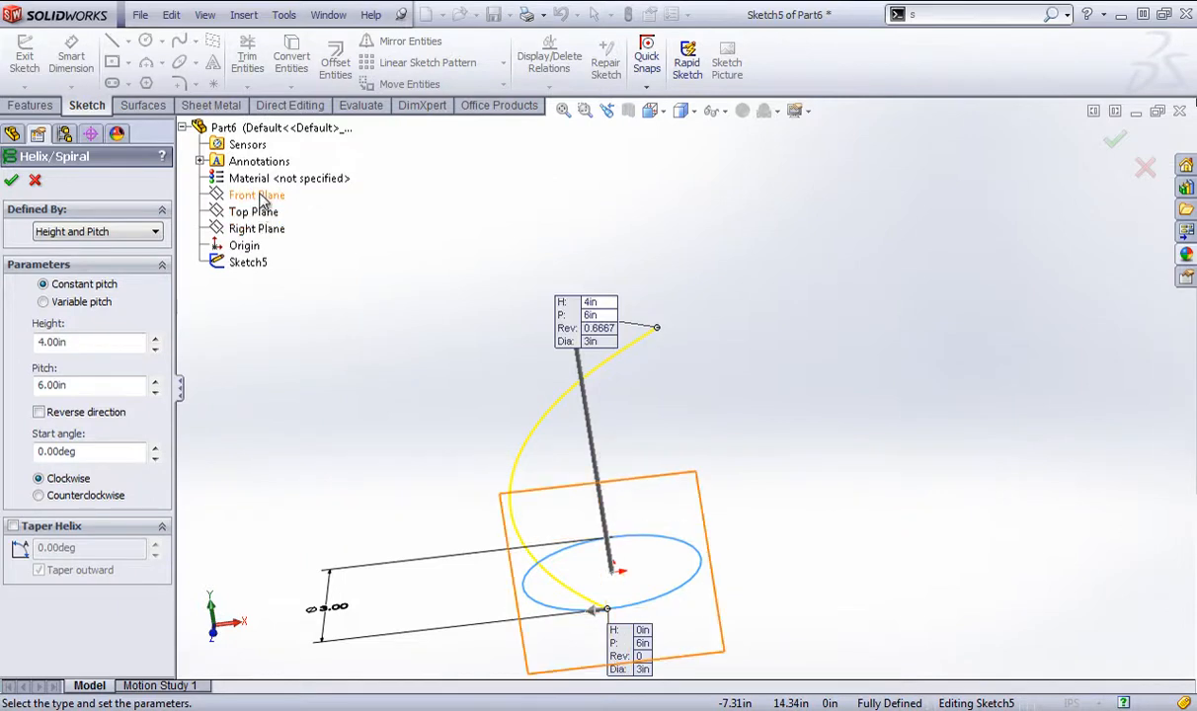
left_click(59, 452)
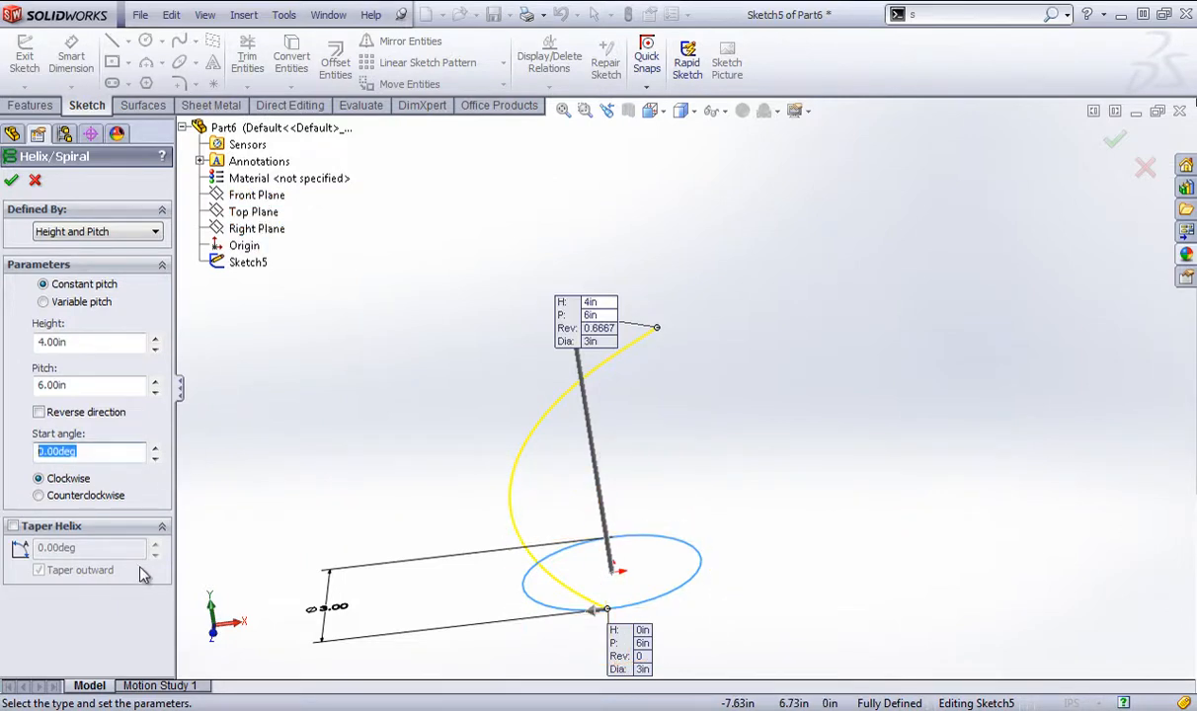
type("60")
key("Return")
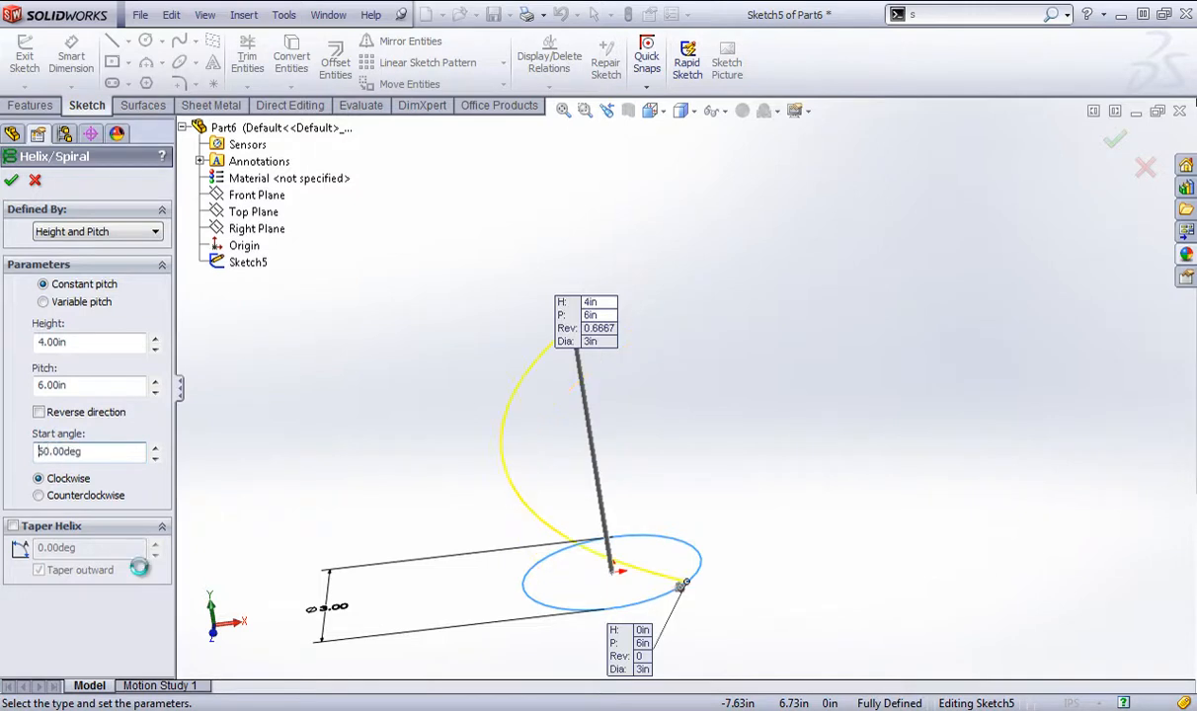
Set the helix start angle to 90 degrees
middle_click_drag(497, 531, 438, 529)
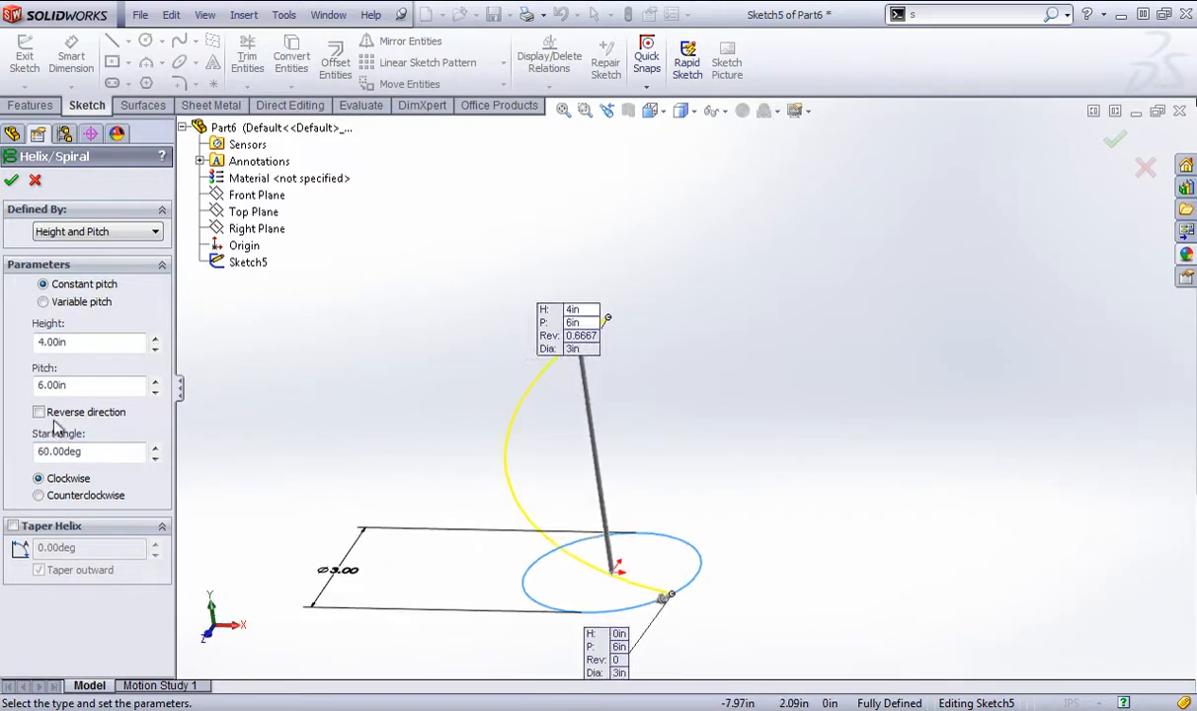
left_click(59, 451)
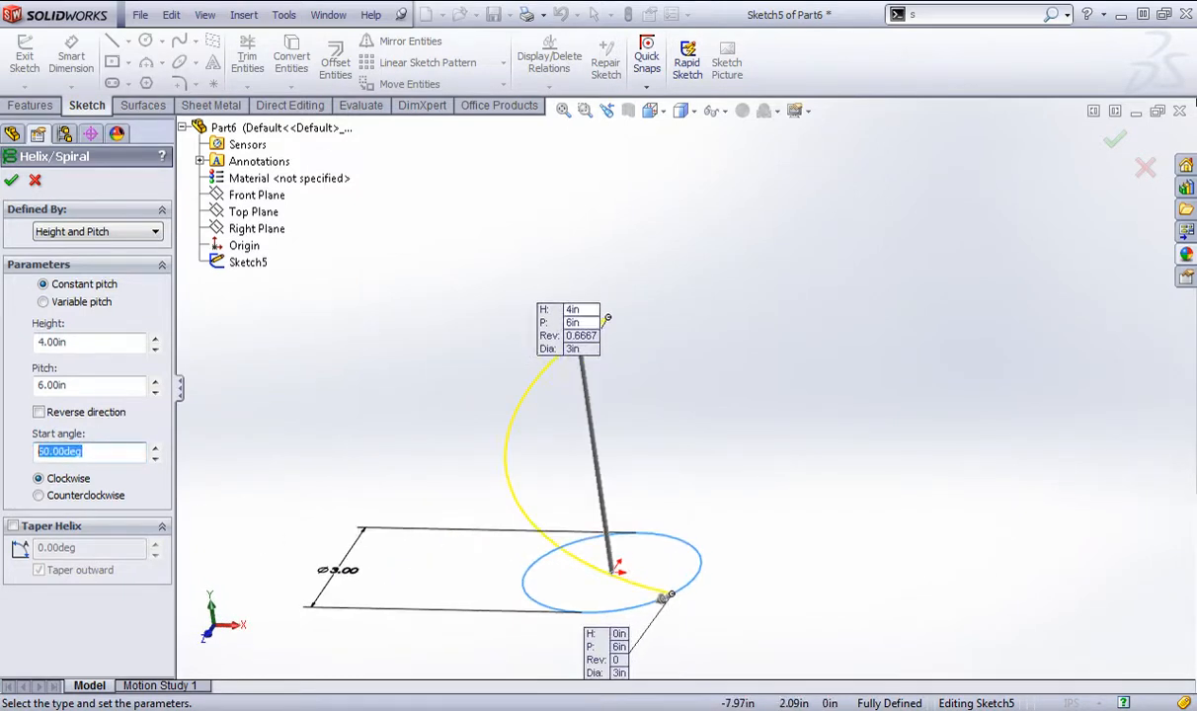
type("90")
key("Return")
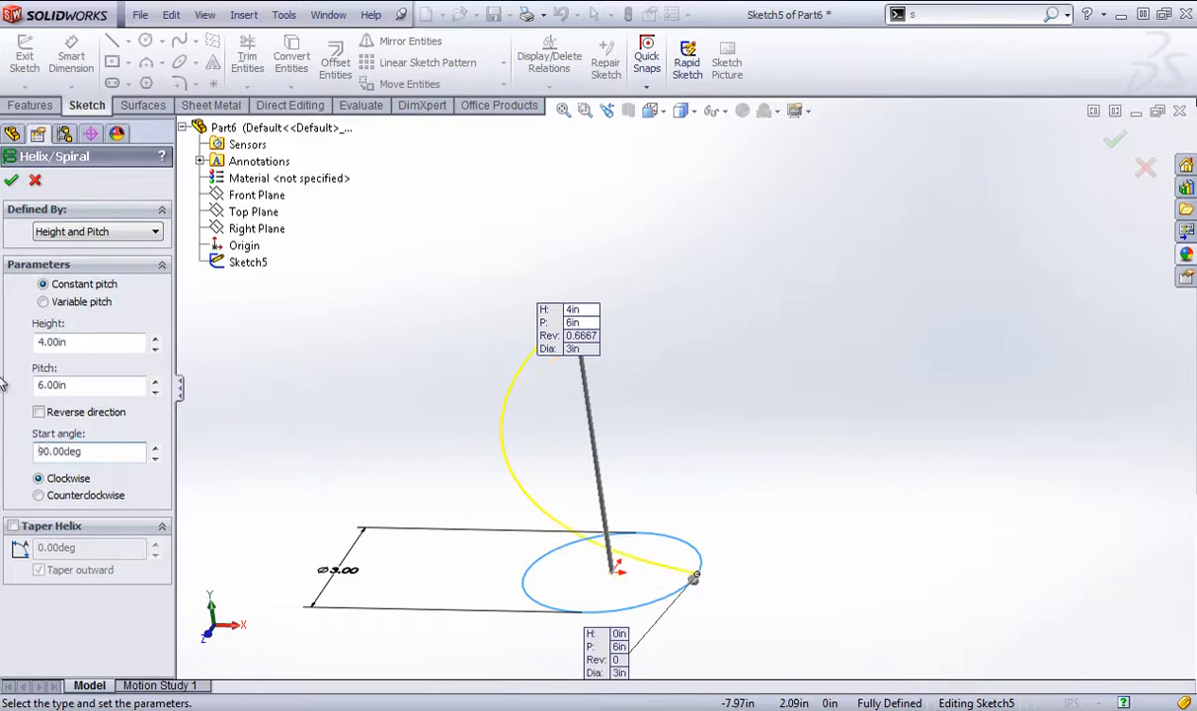
Define the helix by Height and Revolution with 3 revolutions
left_click(133, 230)
left_click(99, 257)
left_click(34, 408)
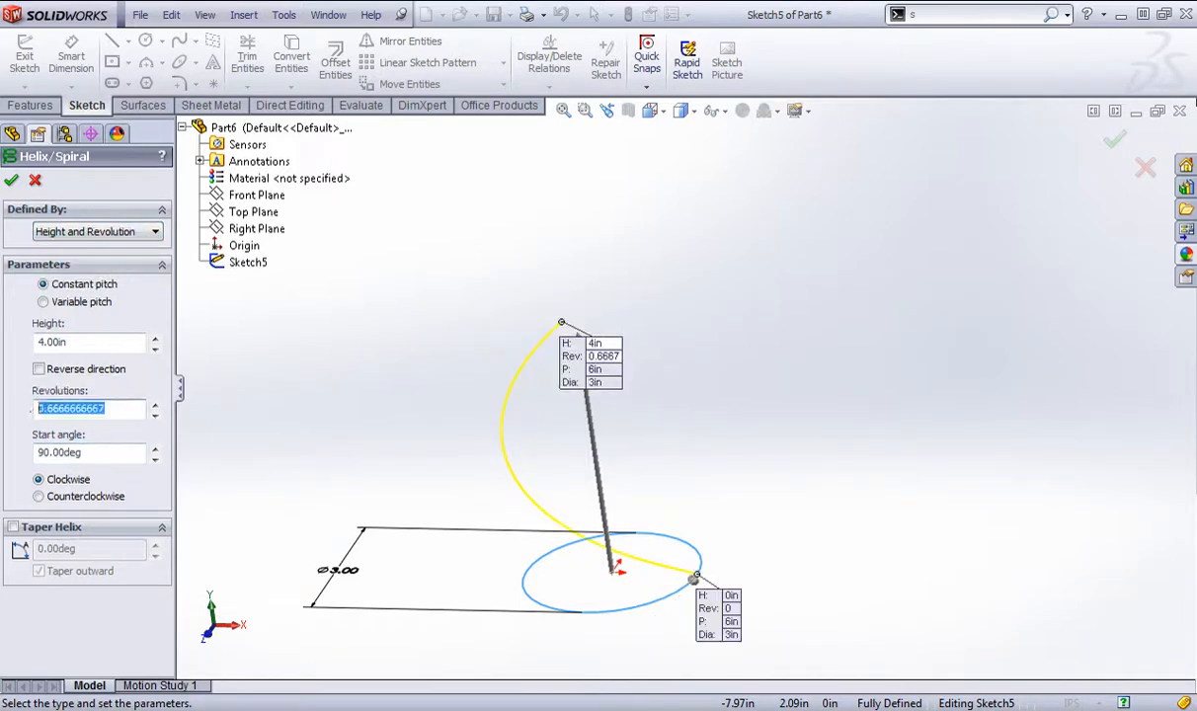
type("3")
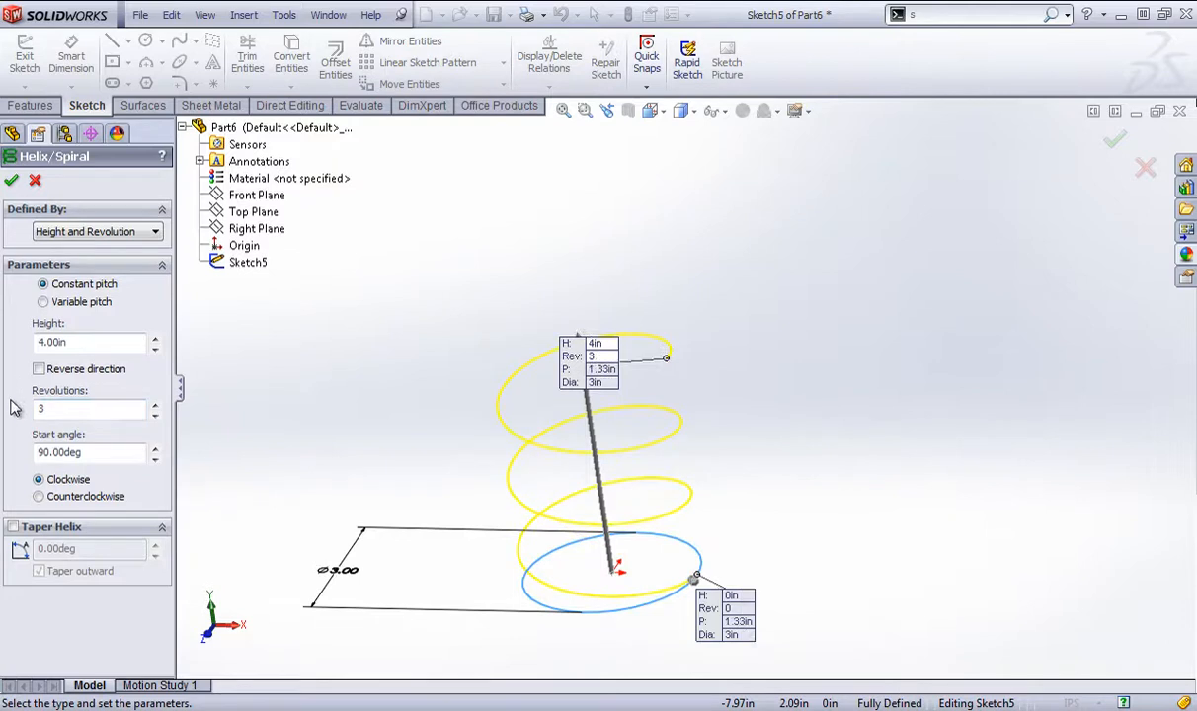
mouse_move(297, 400)
middle_mouse_down()
mouse_move(318, 406)
mouse_move(314, 416)
middle_mouse_up()
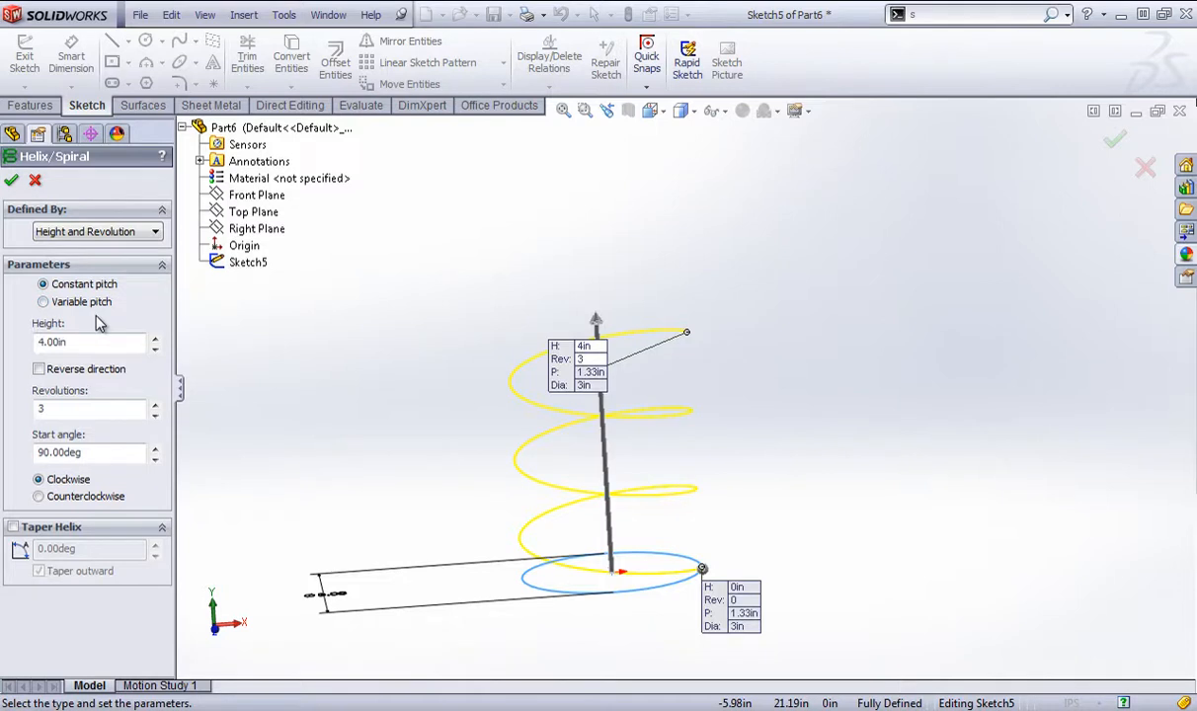
Enable Taper Helix at an 18-degree angle and turn off the outward taper
left_click(13, 527)
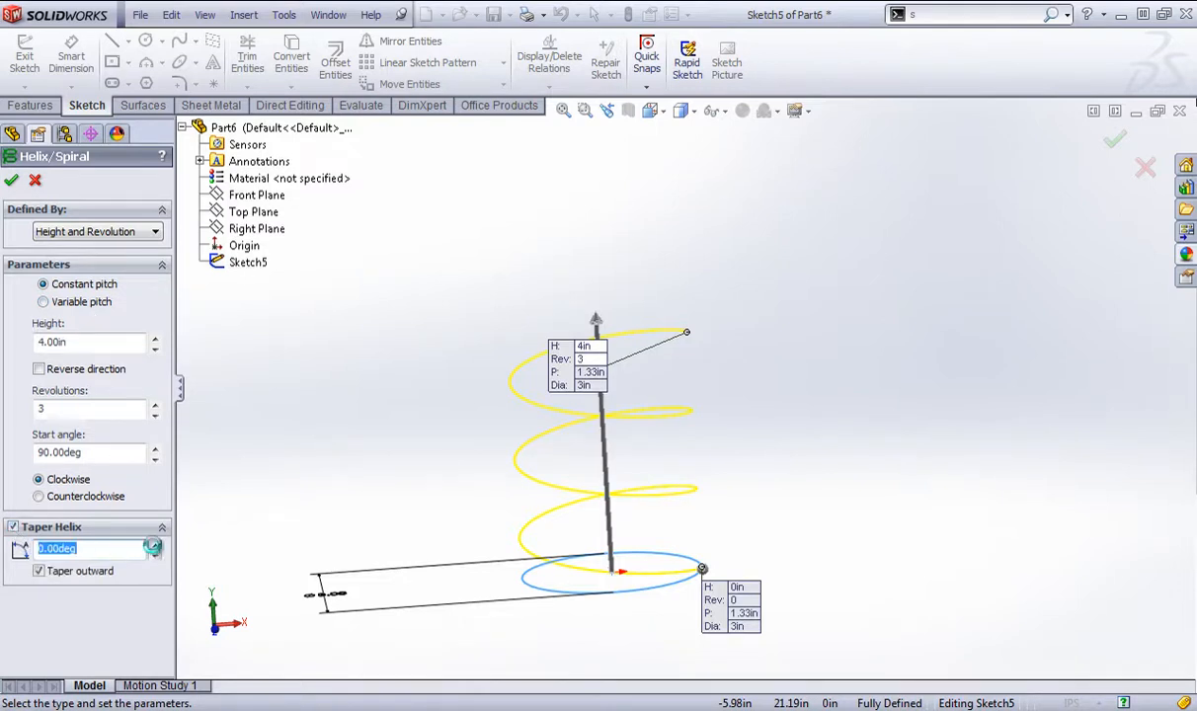
left_click(155, 544)
left_click(153, 544)
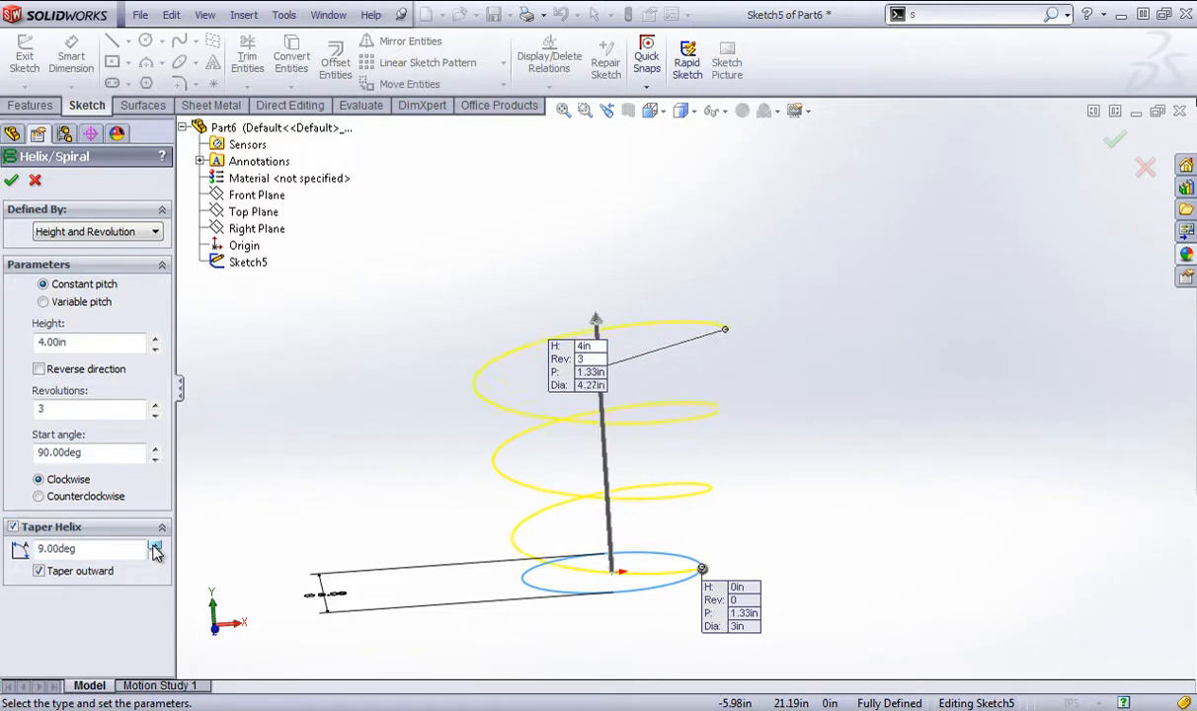
left_click(153, 544)
left_click(153, 544)
left_click(153, 544)
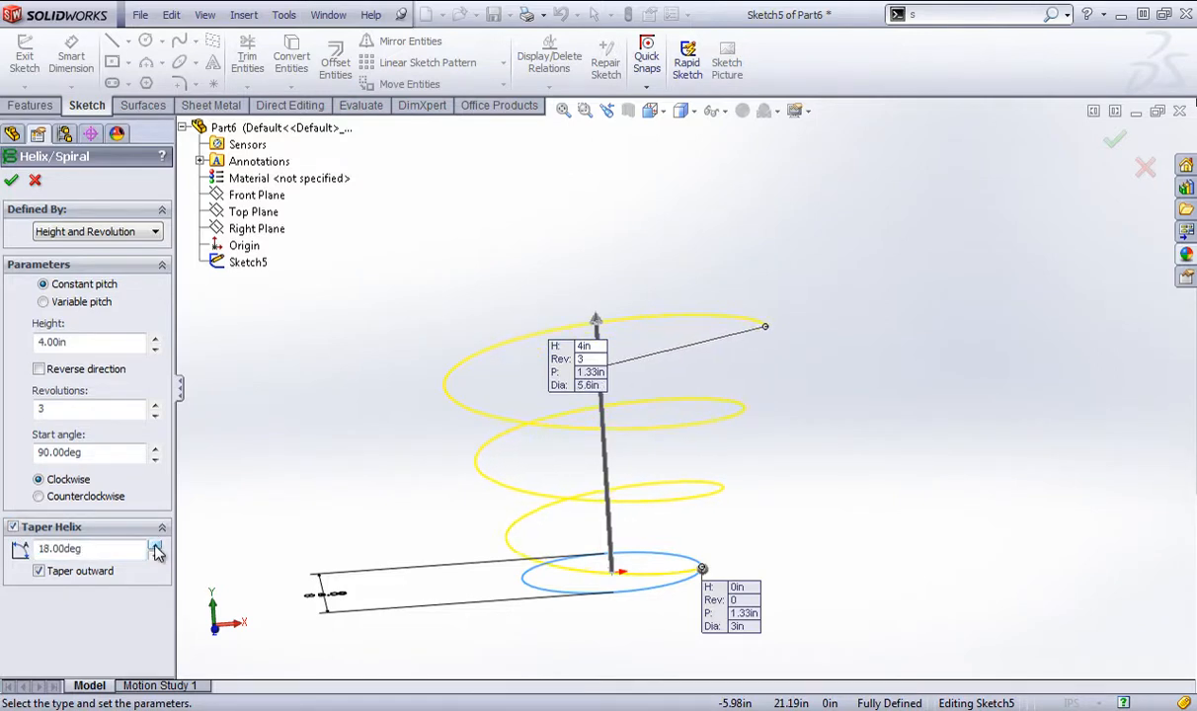
left_click(39, 572)
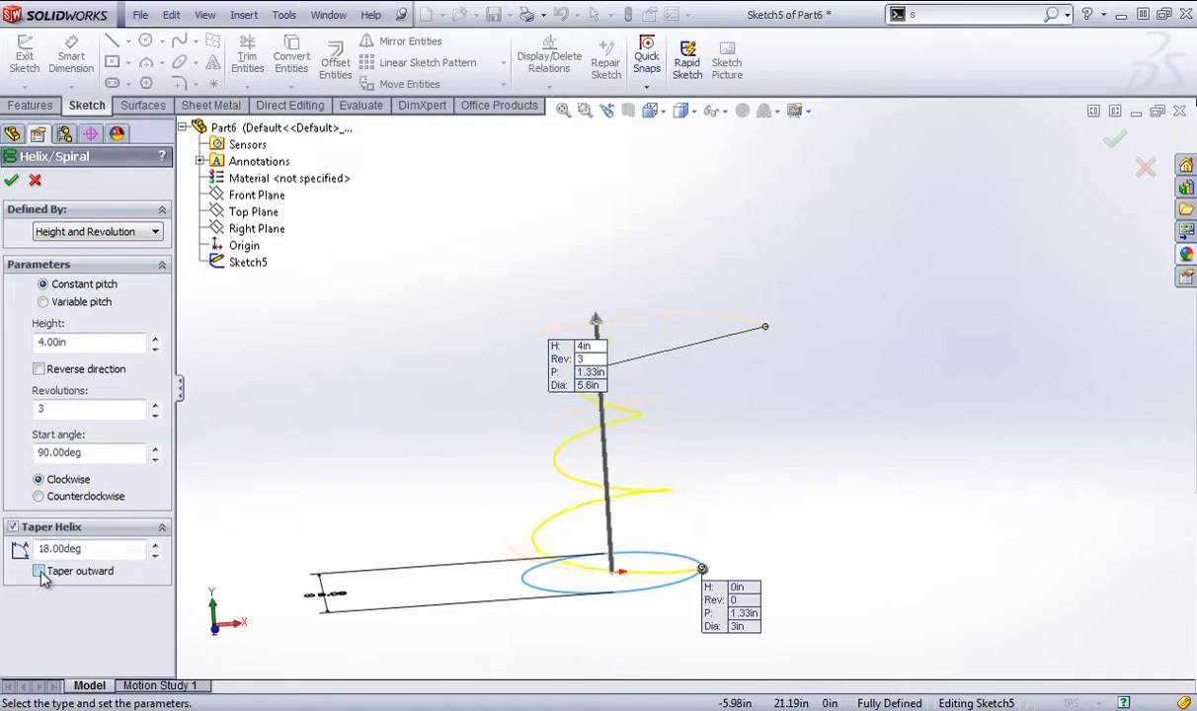
Open the revolutions and height values in the callout at the helix's far end for editing, leaving both as they are
mouse_move(435, 405)
middle_mouse_down()
mouse_move(499, 382)
mouse_move(527, 393)
mouse_move(442, 384)
middle_mouse_up()
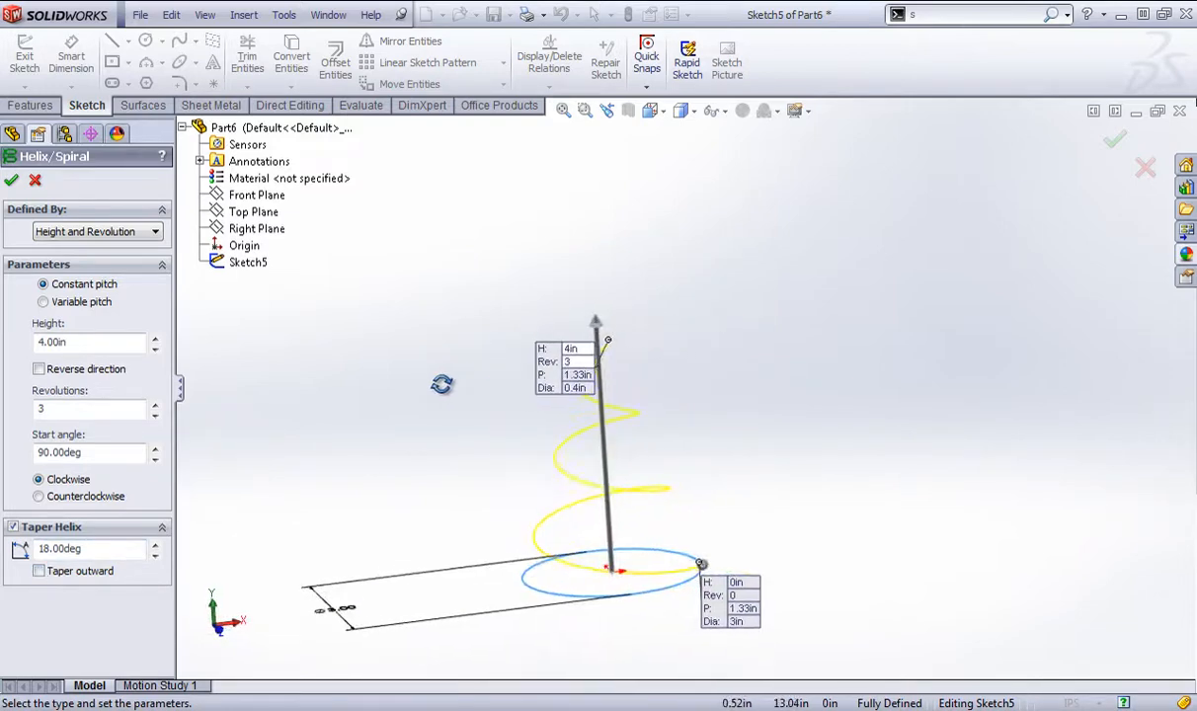
double_click(571, 361)
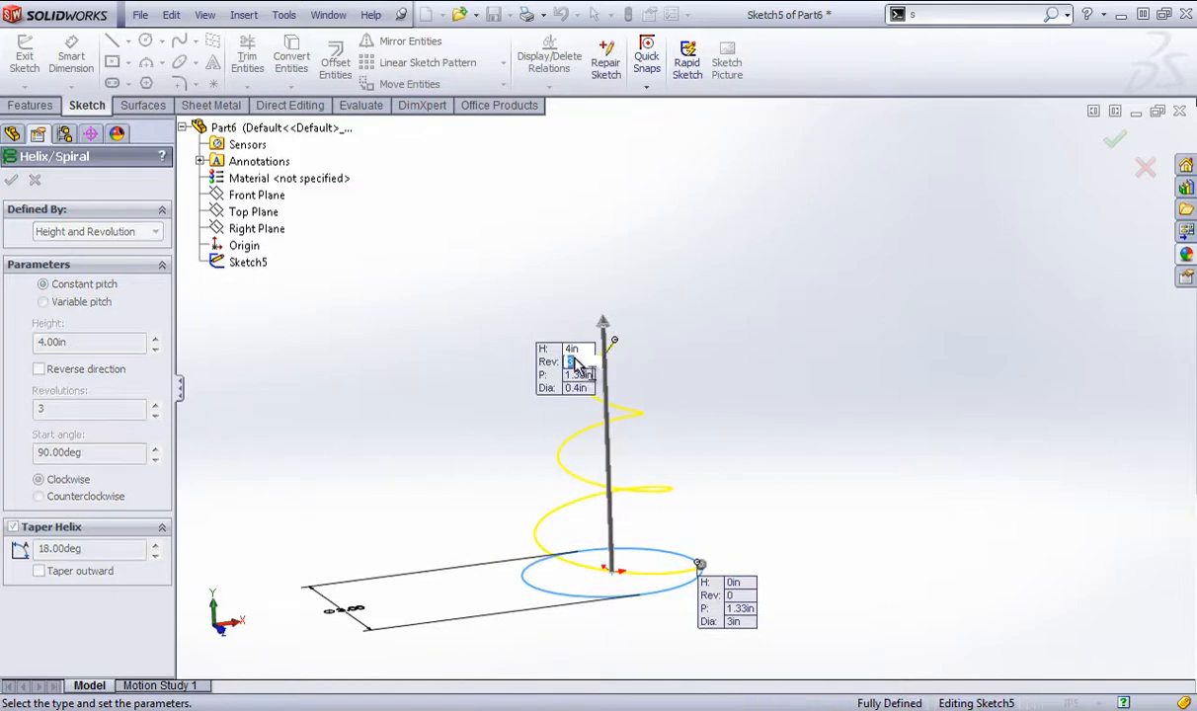
left_click(578, 347)
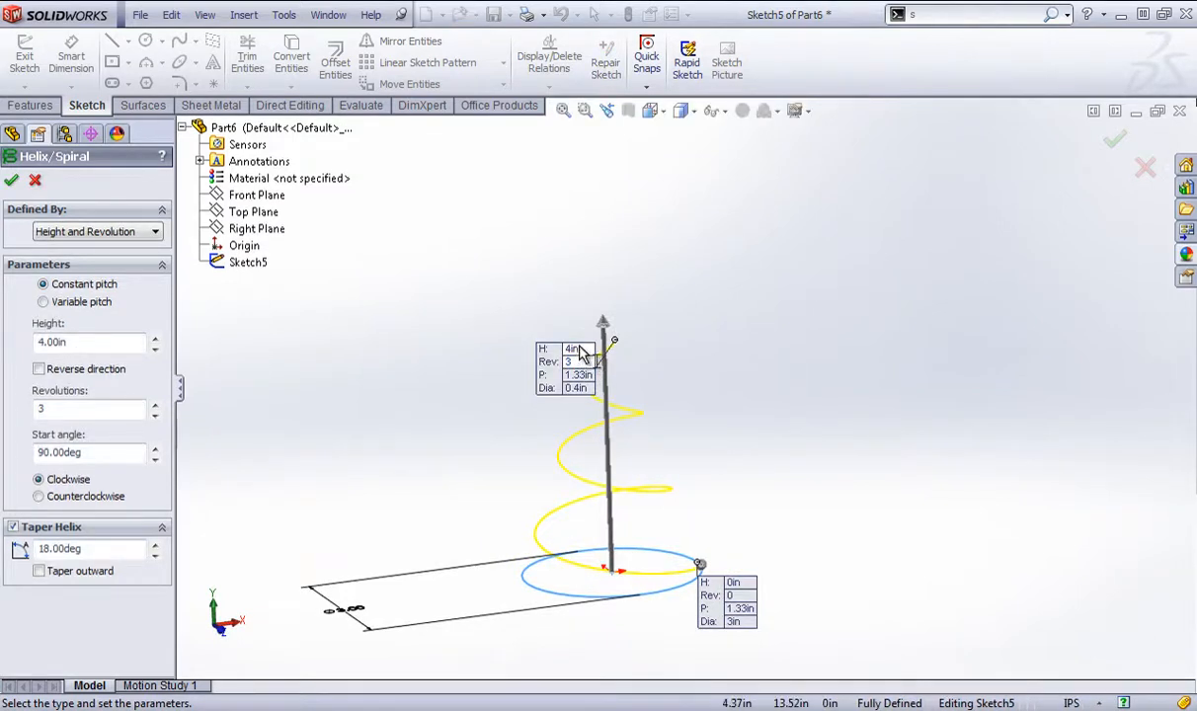
double_click(580, 347)
left_click(575, 364)
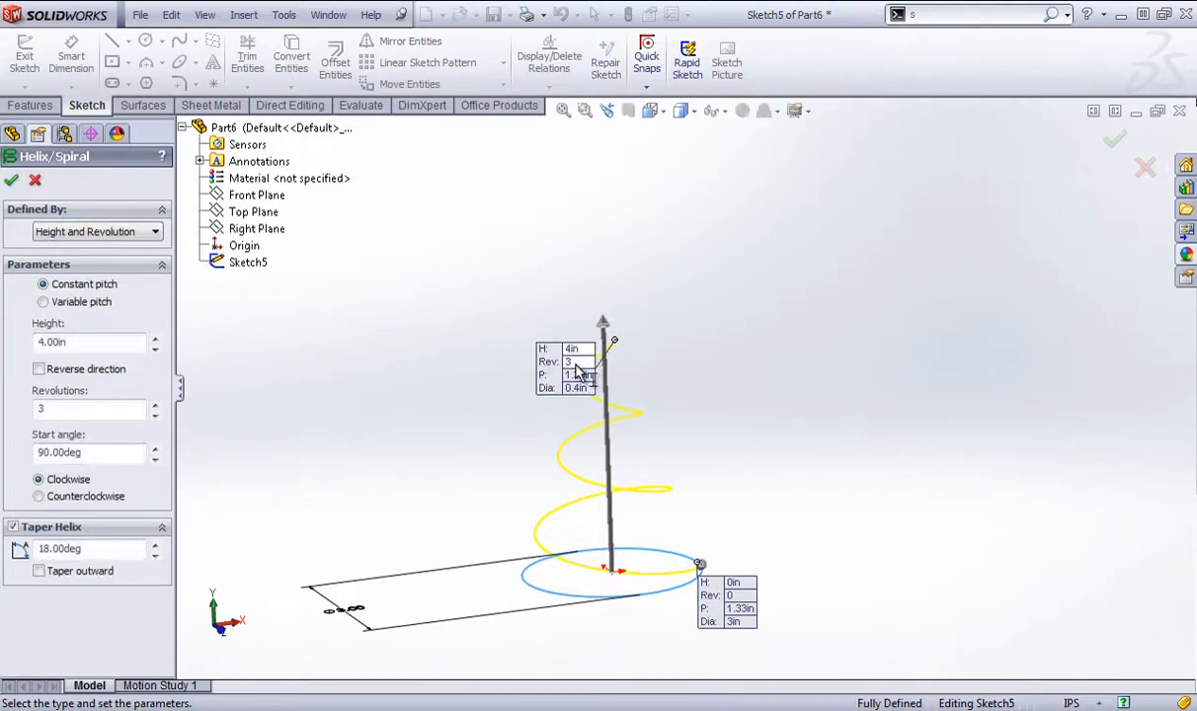
double_click(559, 362)
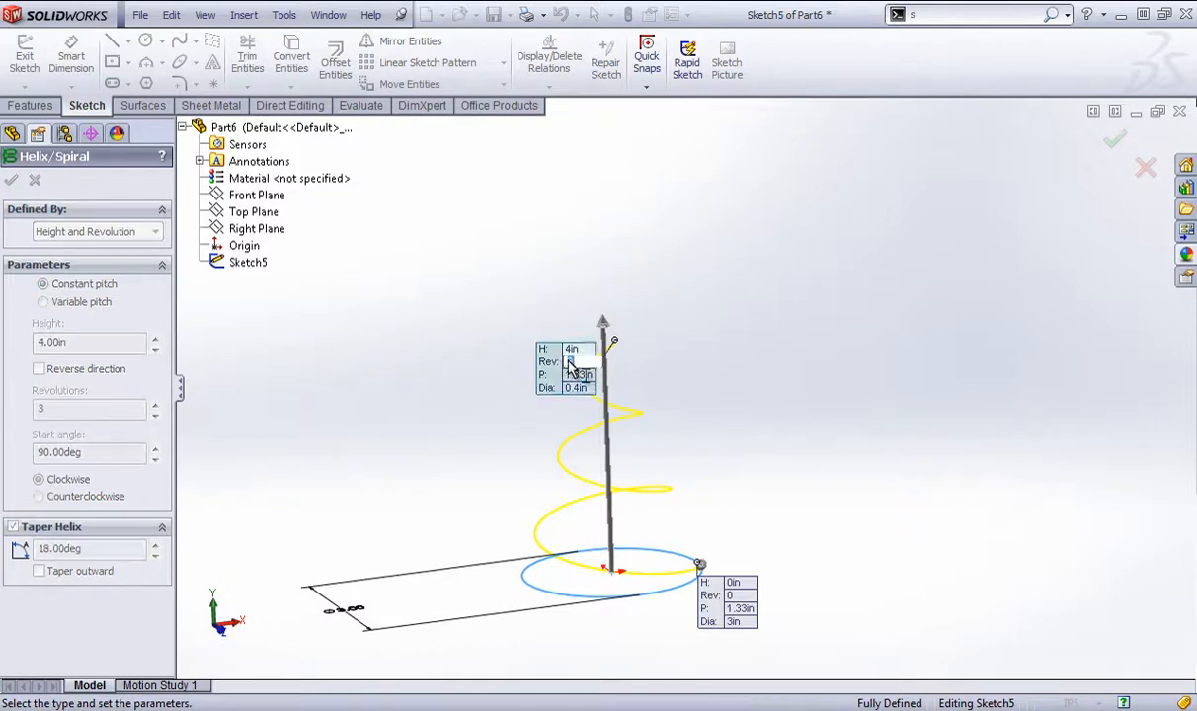
left_click(555, 360)
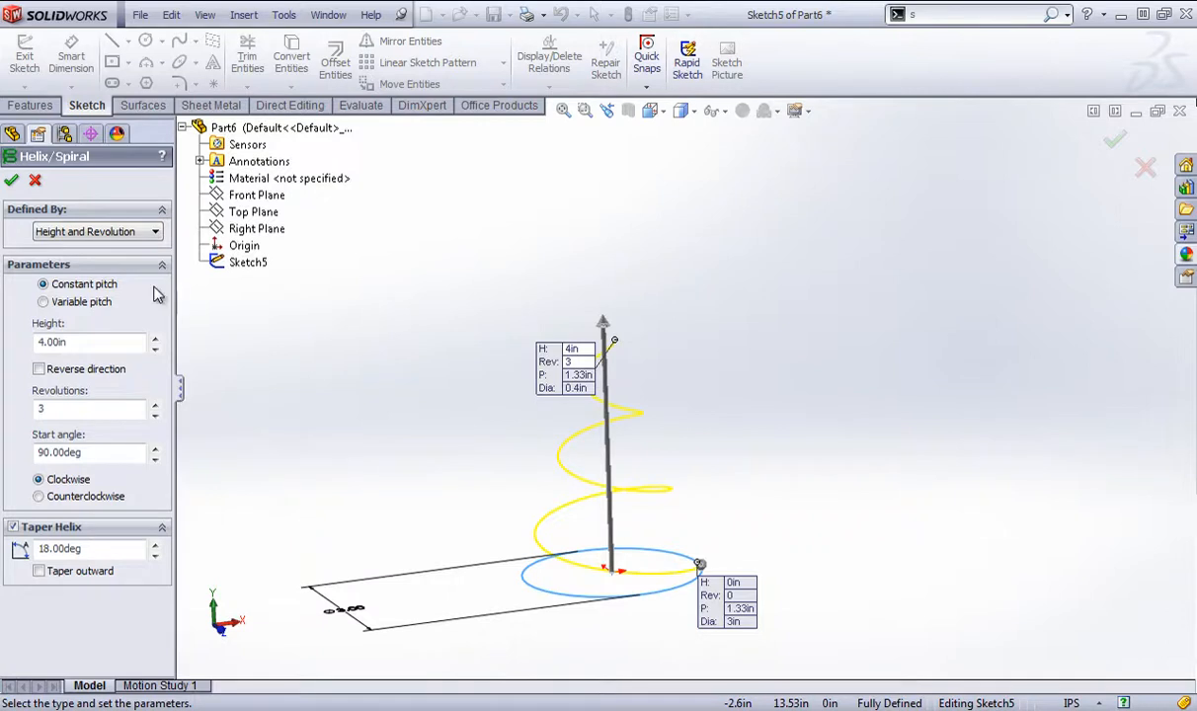
Keep the helix defined by Height and Revolution and switch it from constant to Variable pitch
left_click(138, 233)
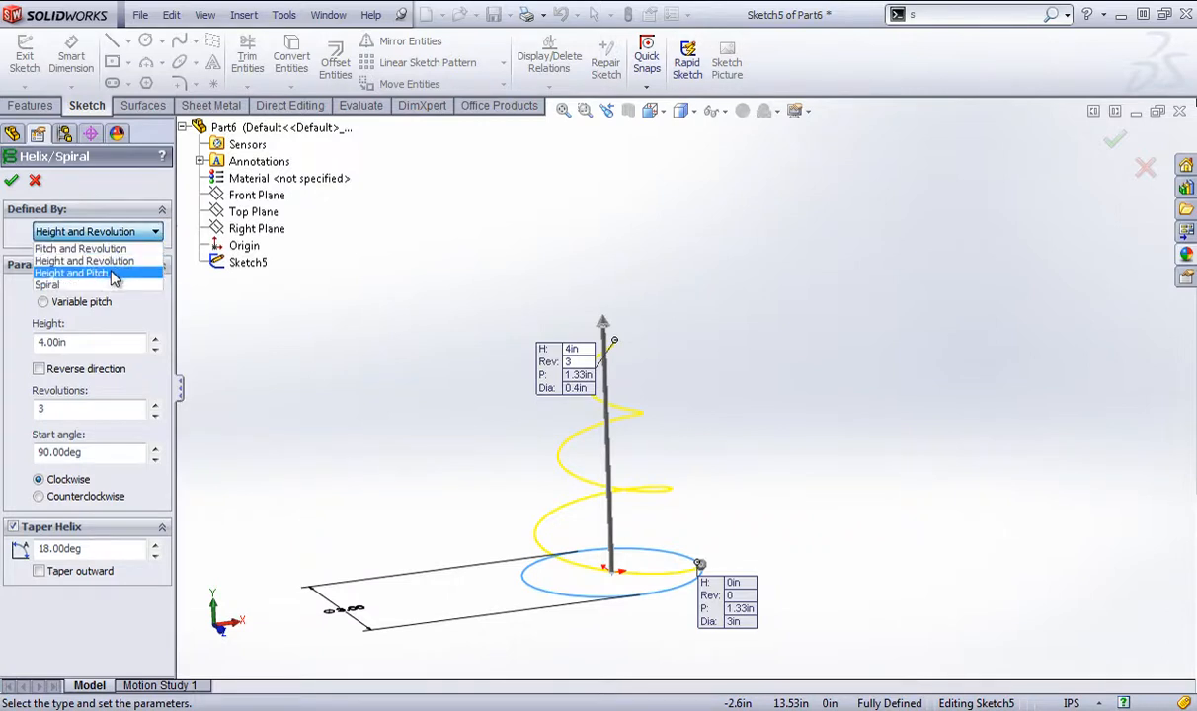
left_click(99, 261)
left_click(43, 301)
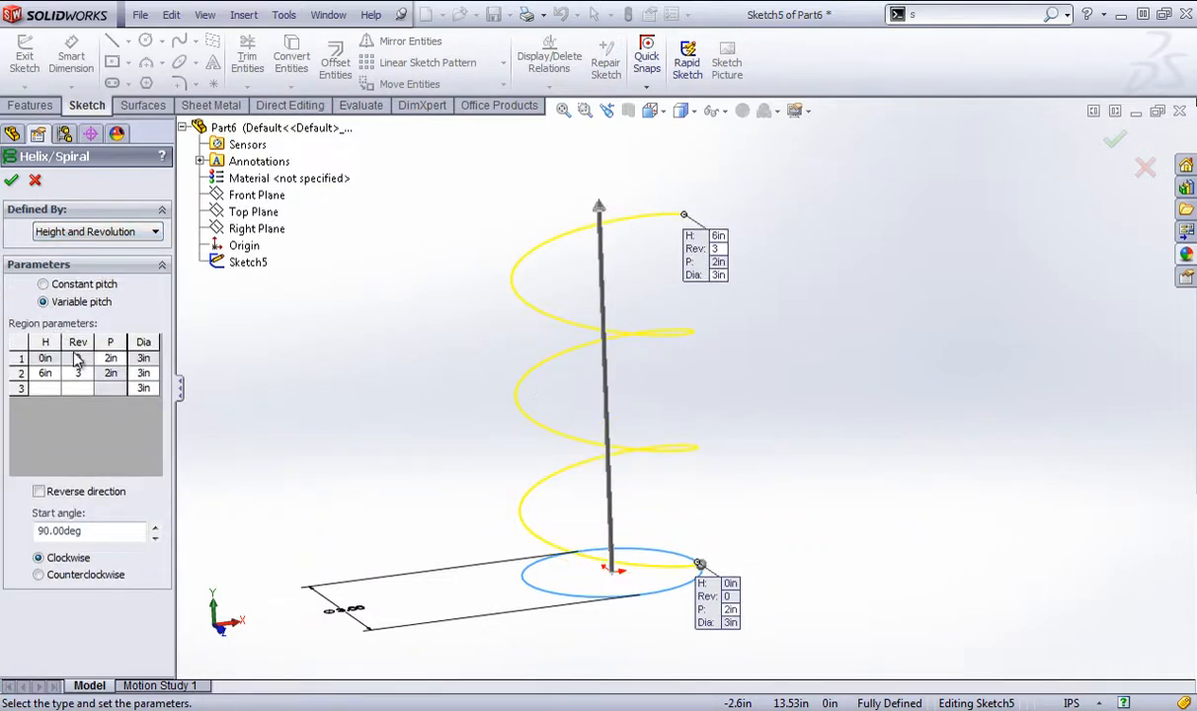
Try defining the curve as Spiral, Height and Pitch, and Pitch and Revolution to compare their parameters
left_click(98, 231)
left_click(89, 282)
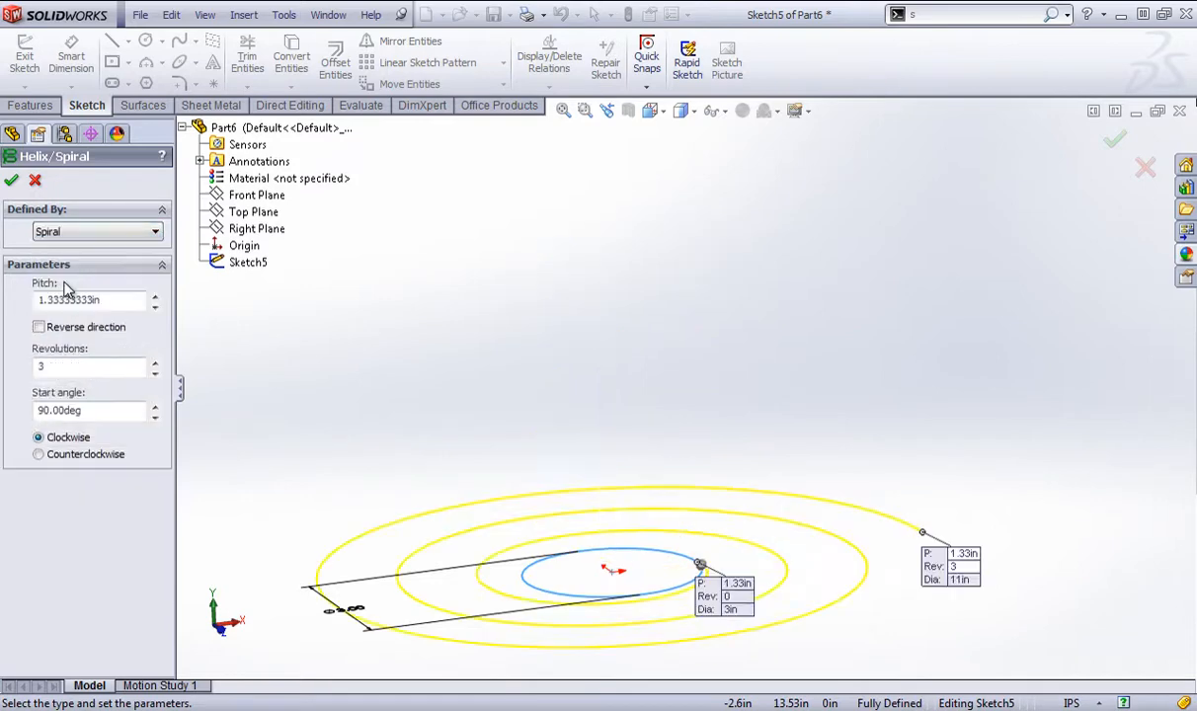
left_click(94, 232)
left_click(89, 268)
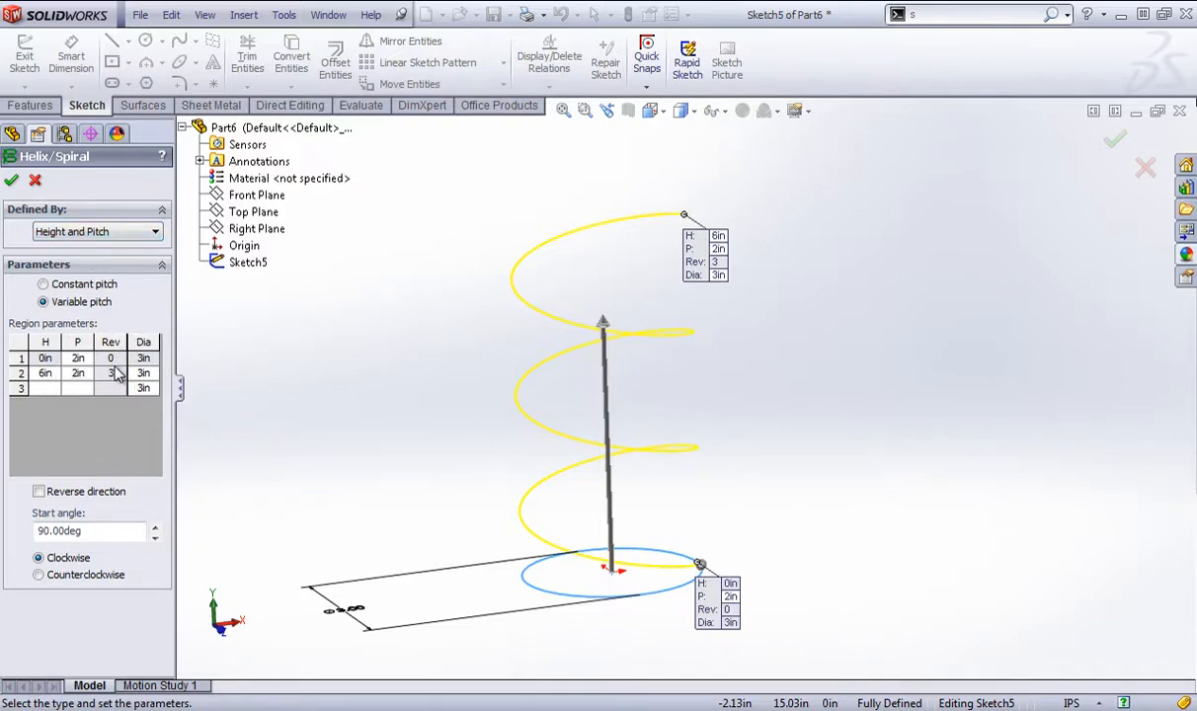
left_click(114, 234)
left_click(96, 250)
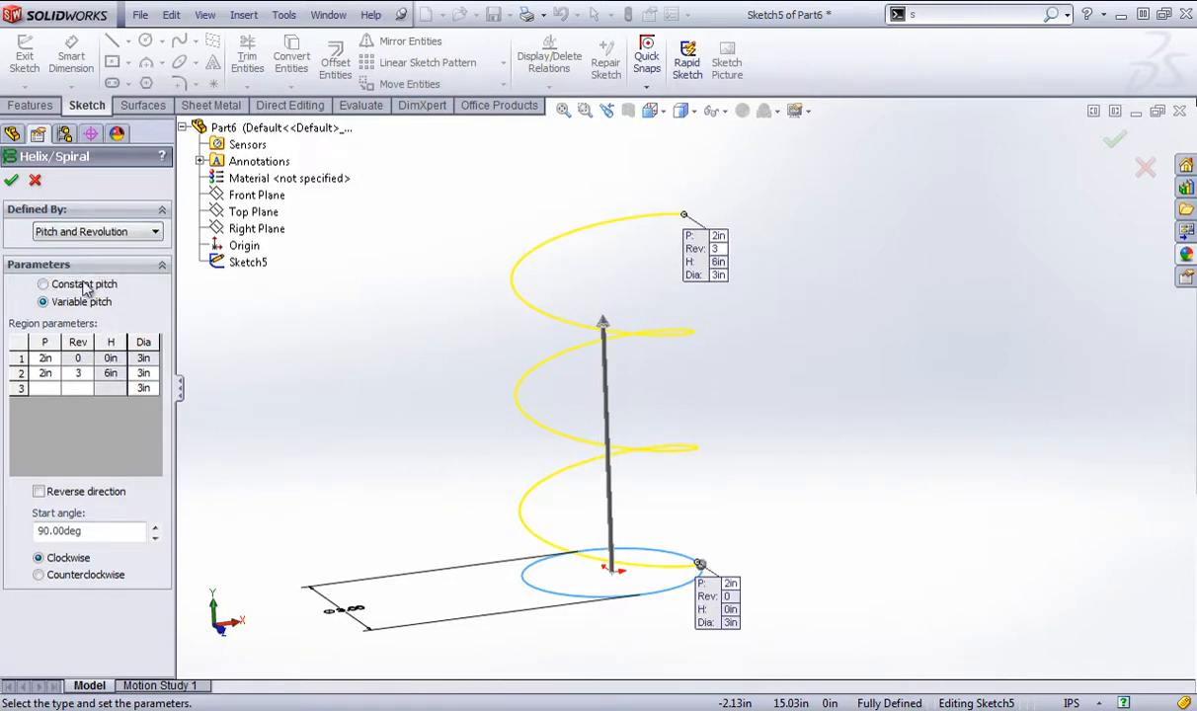
Define the variable-pitch helix by Height and Pitch and add a third region with 8 in height and 5 in pitch
left_click(110, 233)
left_click(103, 272)
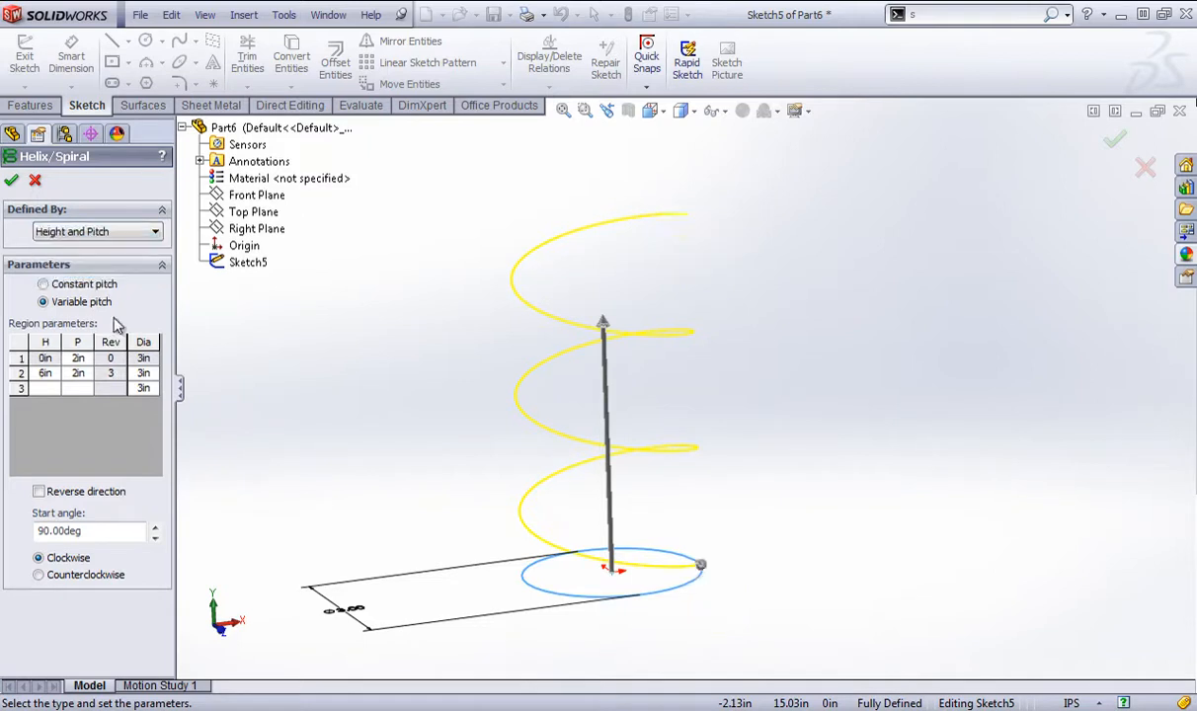
left_click(45, 391)
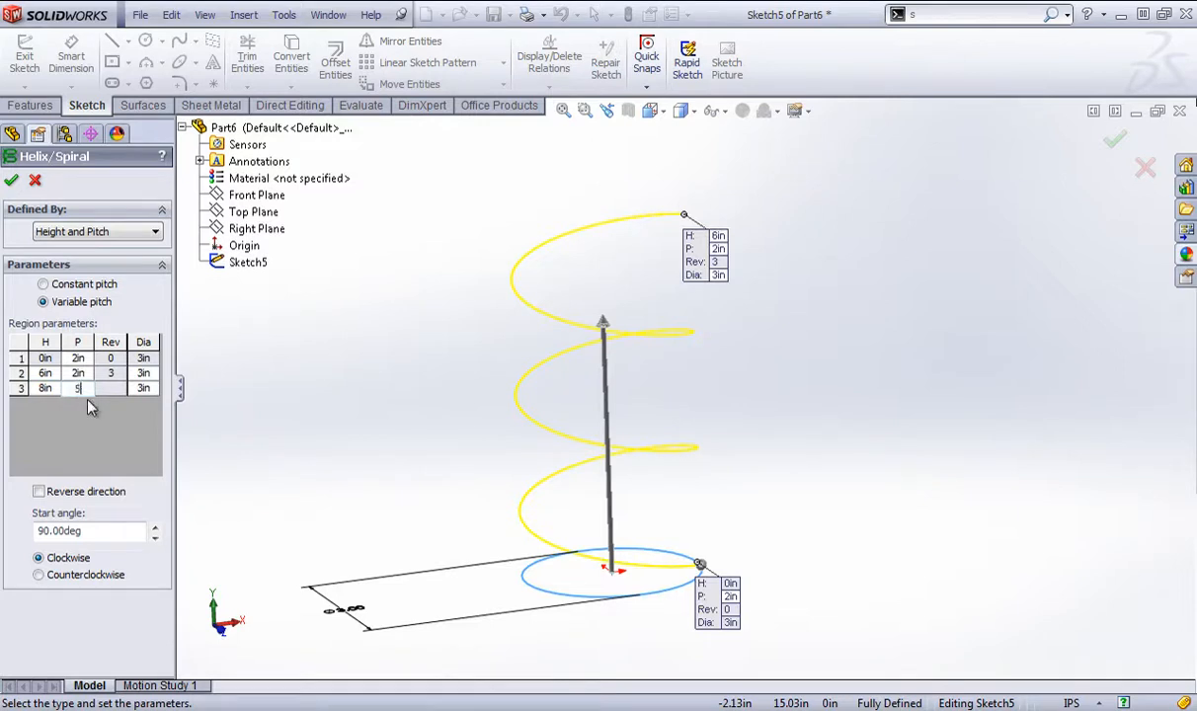
left_click(45, 390)
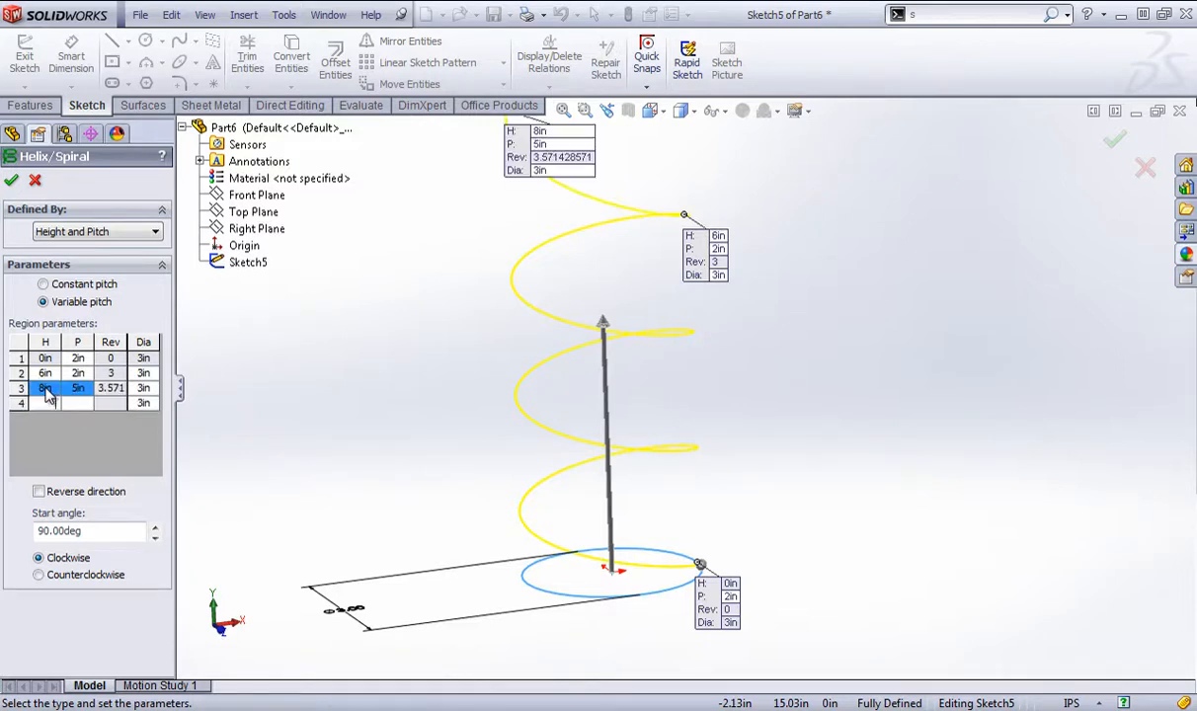
left_click(48, 399)
Set the third region's diameter to 6 in
left_click(143, 389)
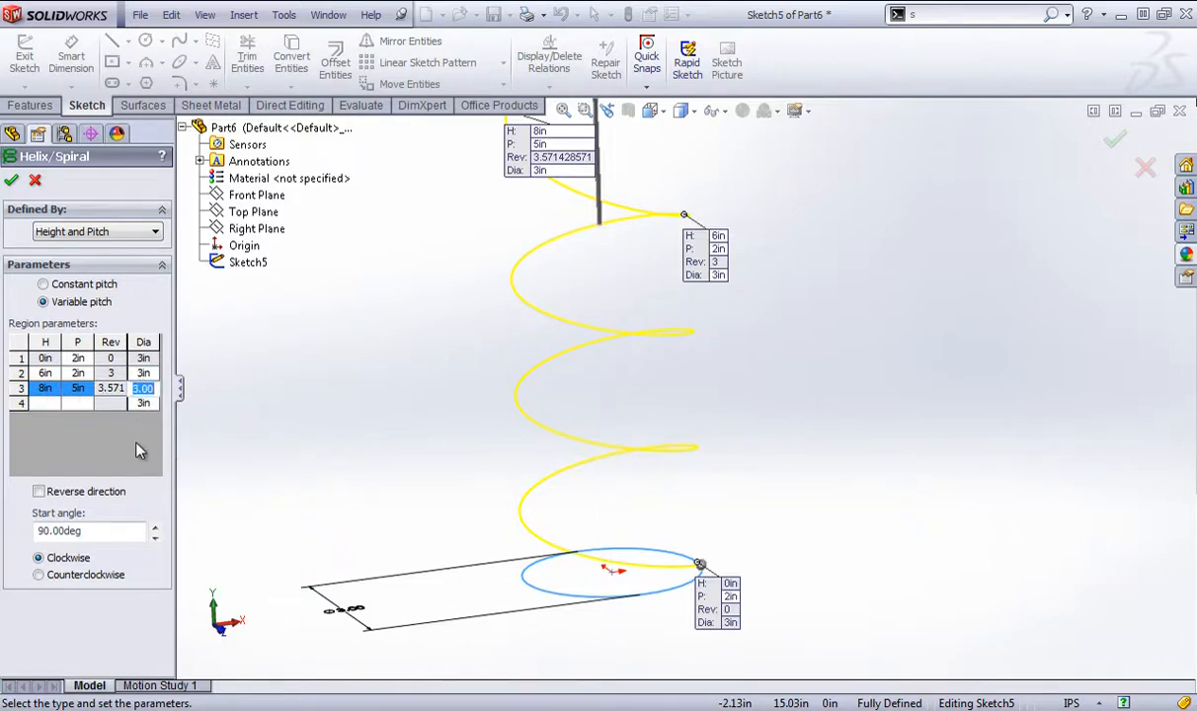
type("6")
key("Return")
mouse_move(409, 367)
middle_mouse_down()
mouse_move(602, 401)
mouse_move(641, 299)
mouse_move(635, 284)
mouse_move(623, 289)
middle_mouse_up()
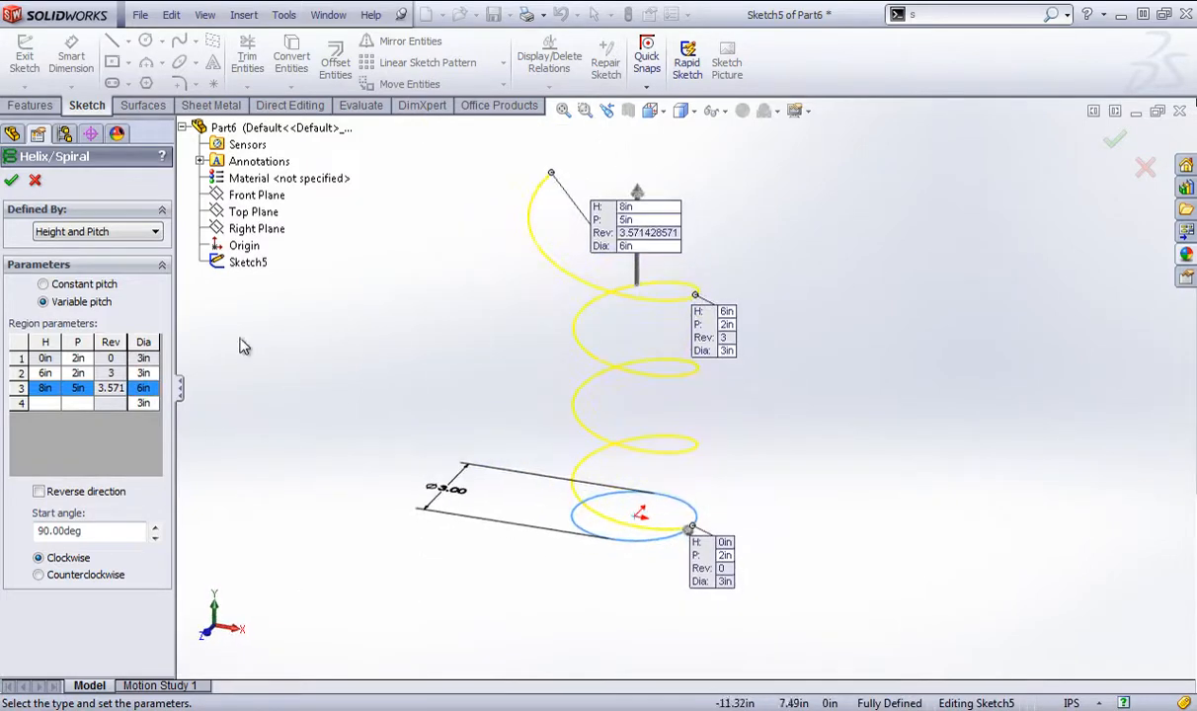
Add a fourth region with 12 in height and 3 in pitch, and accept the helix
left_click(44, 403)
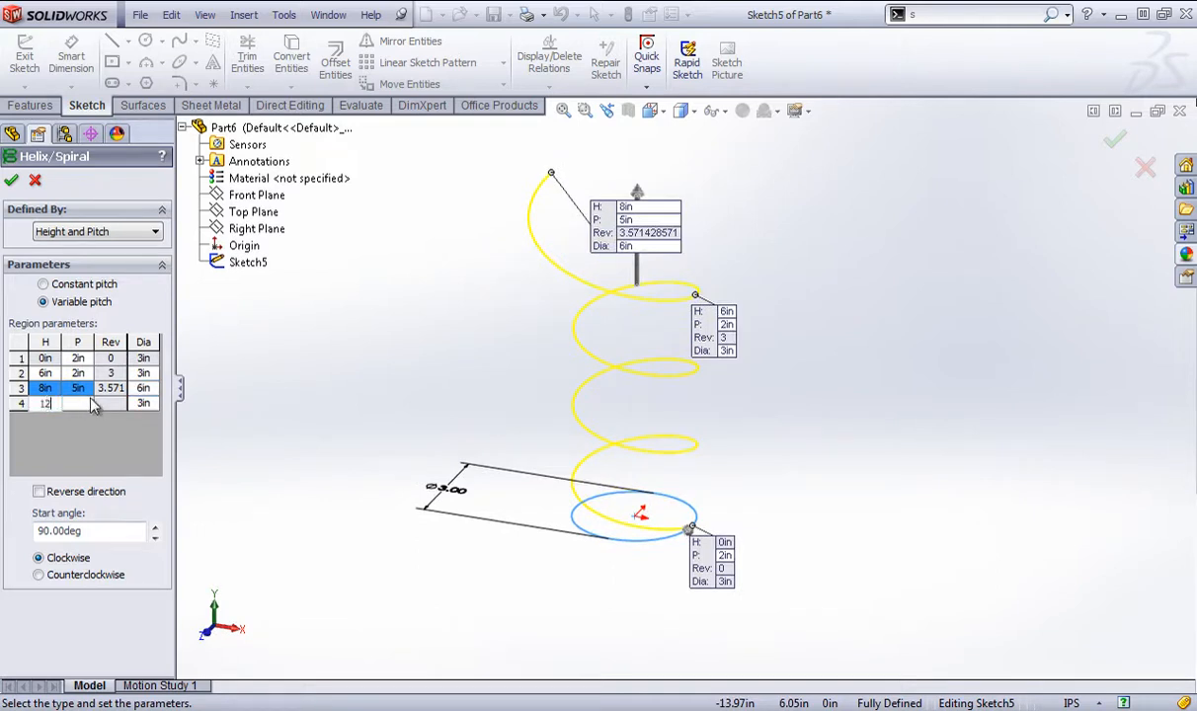
left_click(91, 403)
key("Return")
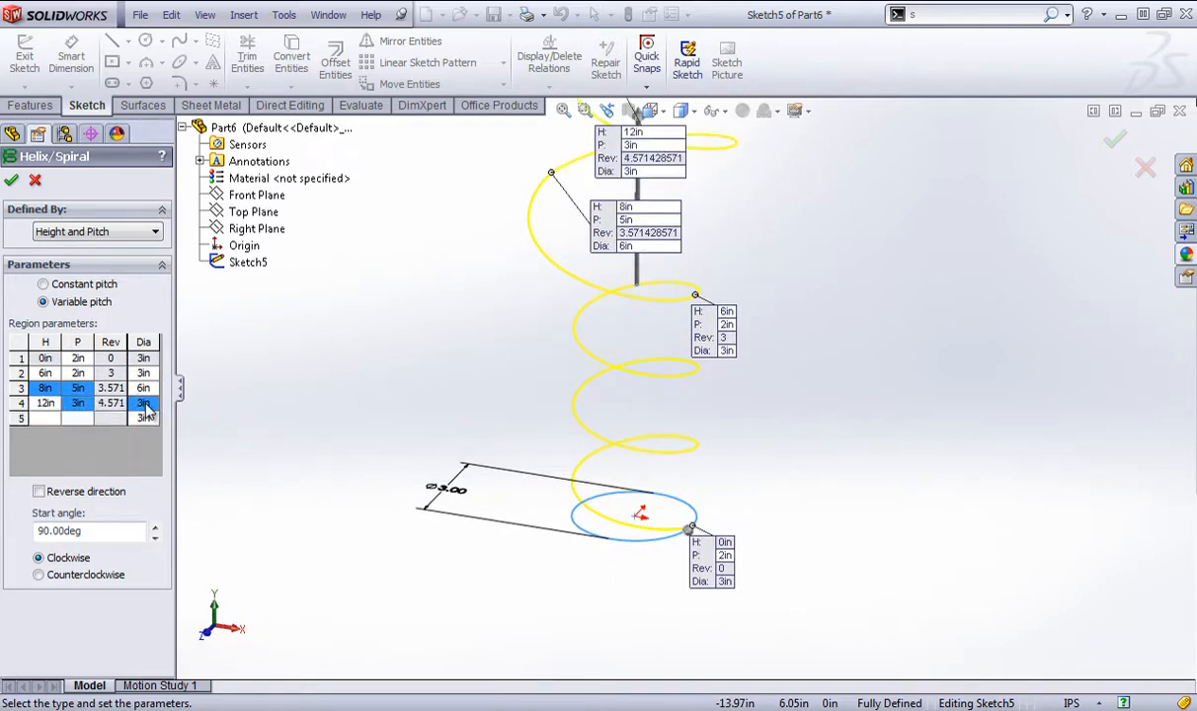
left_click(11, 184)
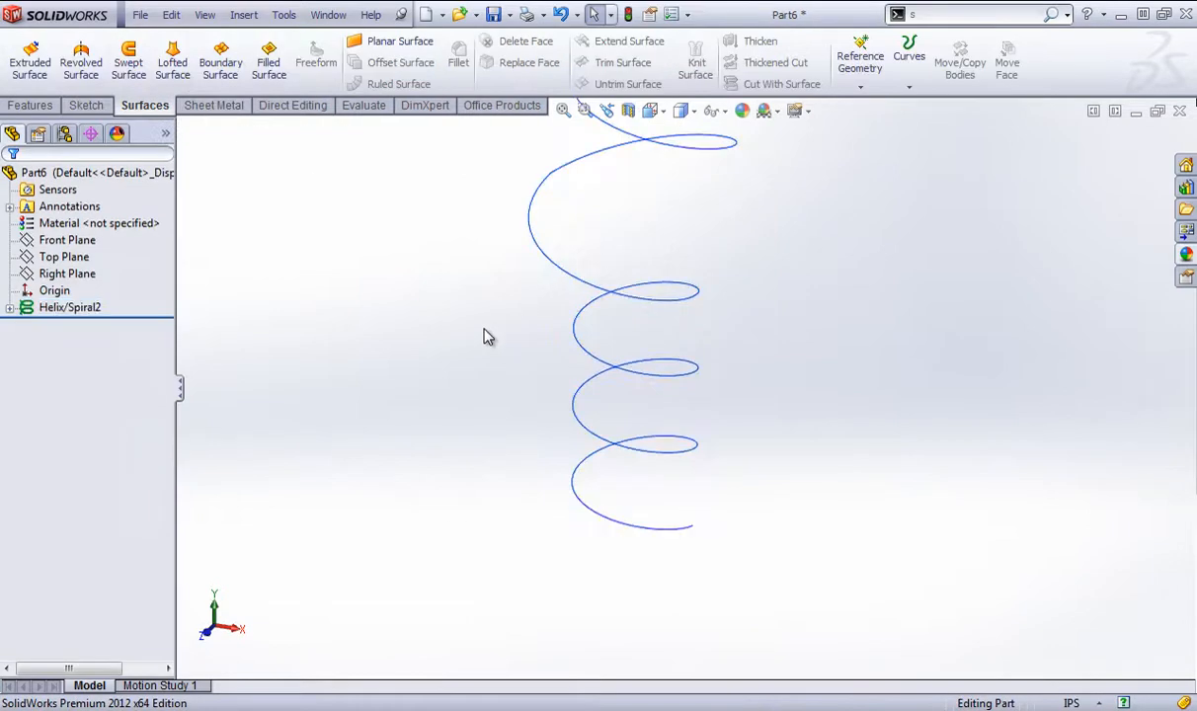
Examine the finished helix from several angles and reopen its definition to review each region's height, pitch and diameter
middle_click_drag(483, 334, 542, 377)
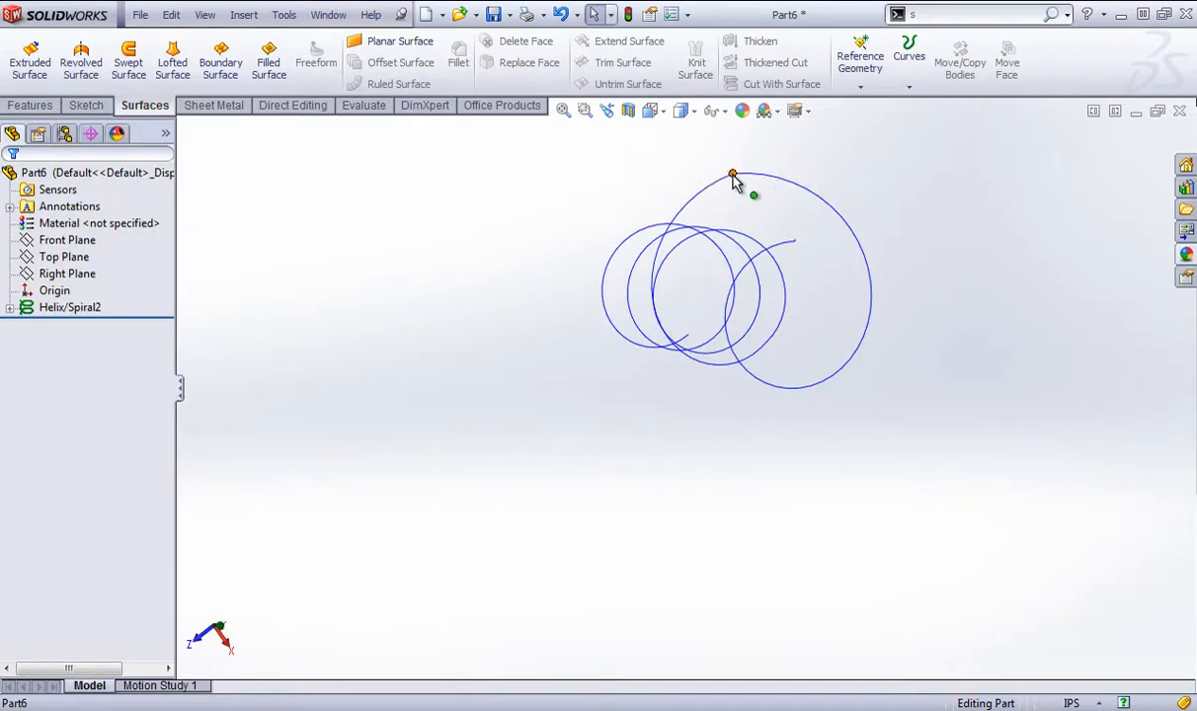
middle_click_drag(683, 206, 733, 225)
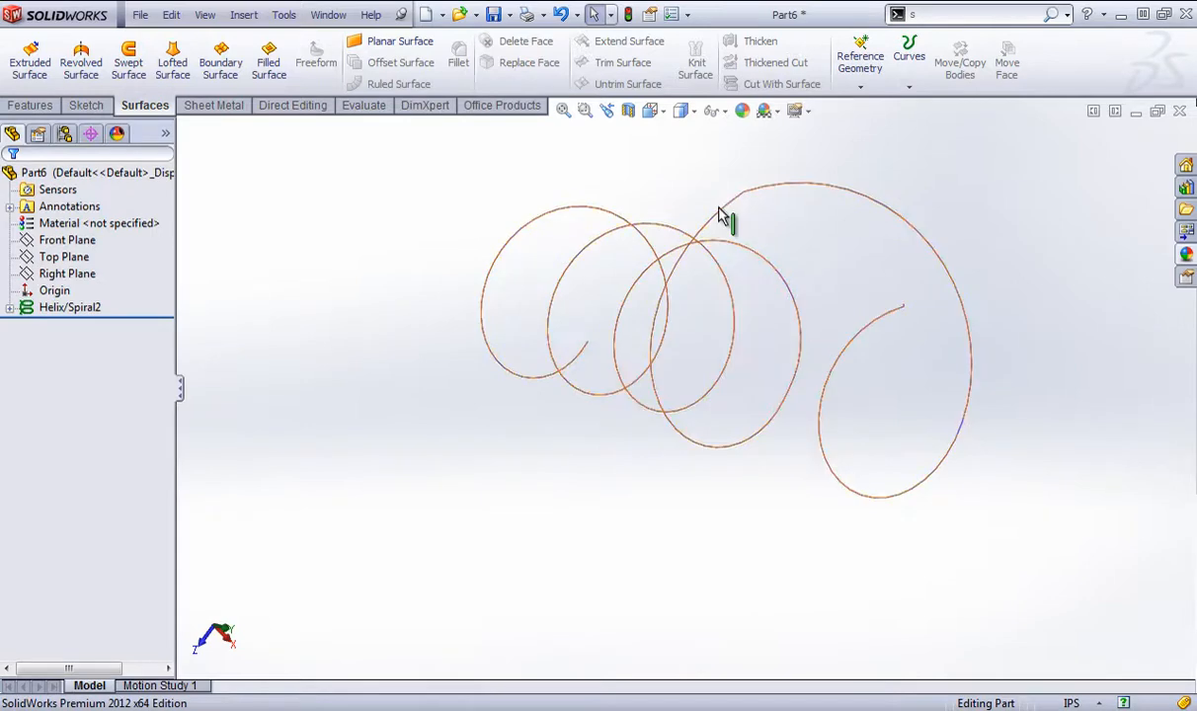
left_click(772, 188)
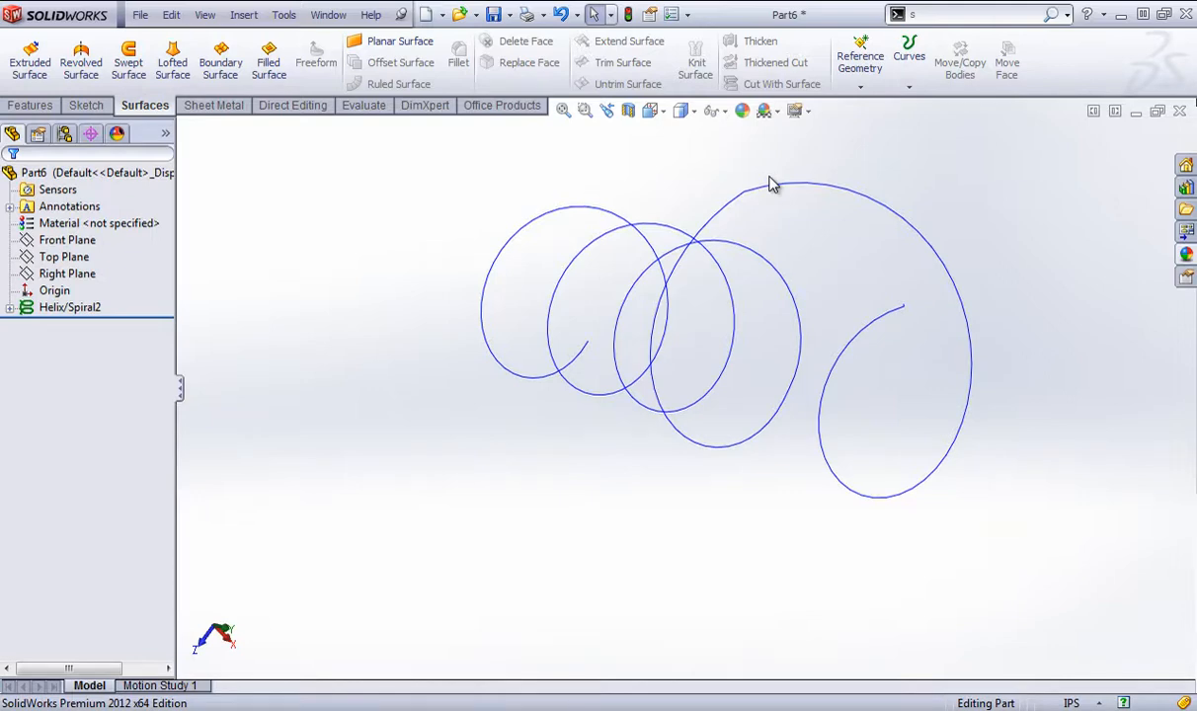
left_click_drag(724, 166, 432, 260)
left_click(432, 260)
right_click(113, 307)
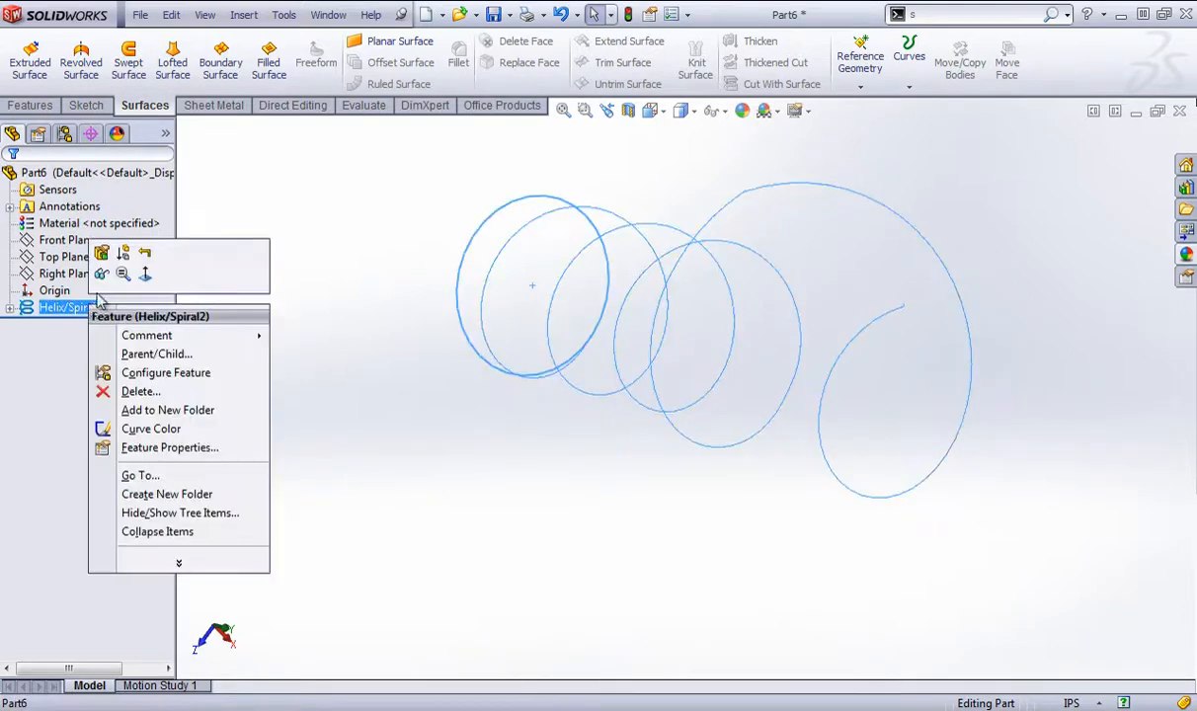
left_click(107, 249)
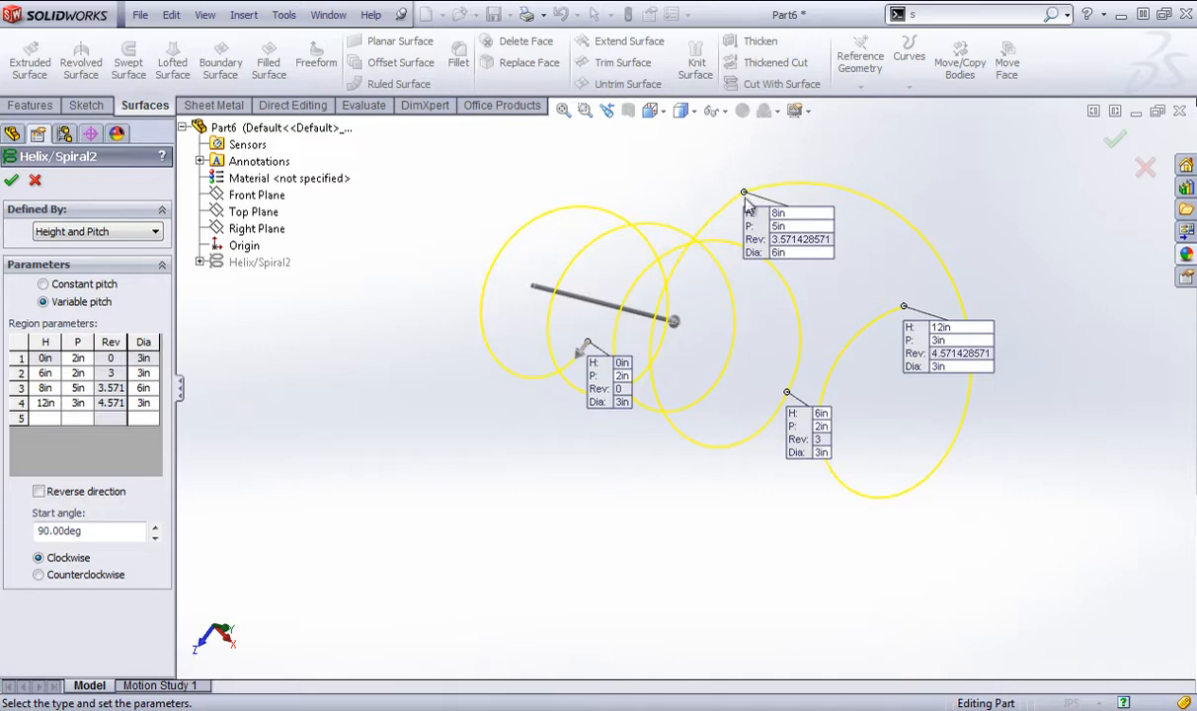
middle_click_drag(842, 277, 913, 286)
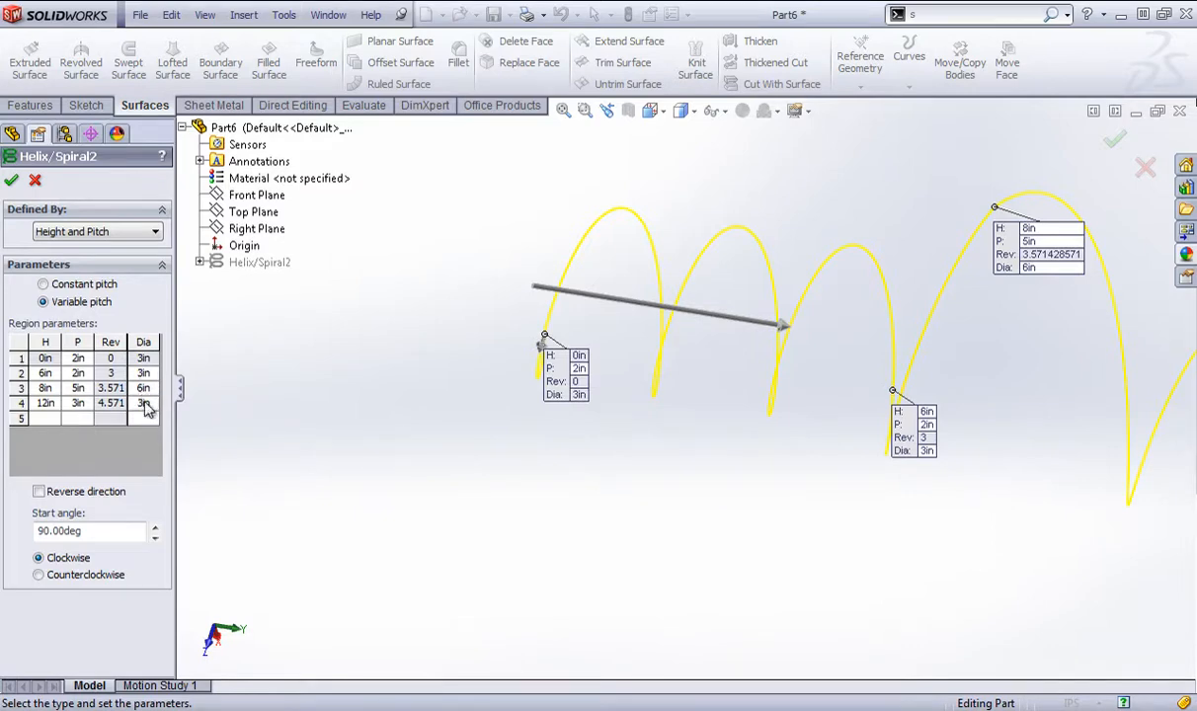
mouse_move(859, 399)
middle_mouse_down()
mouse_move(764, 401)
mouse_move(869, 391)
middle_mouse_up()
scroll(928, 388, "up", 3)
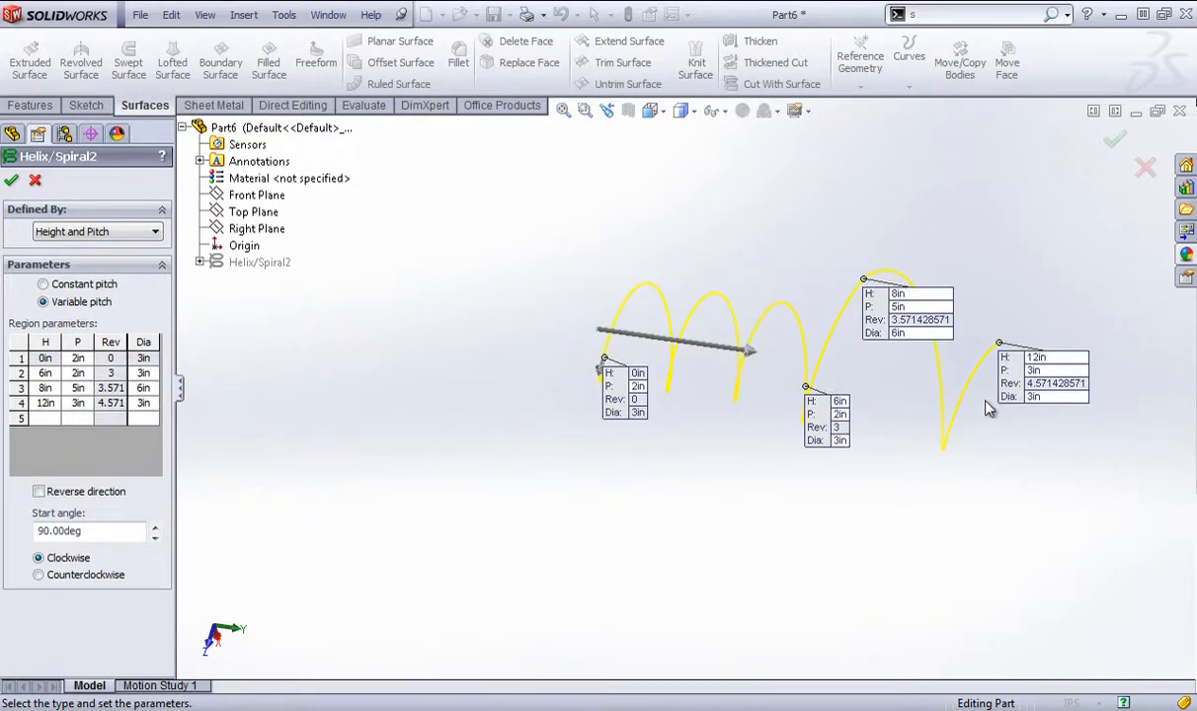
left_click(1114, 140)
Edit the helix feature and change its definition to Spiral
middle_click_drag(537, 287, 125, 315)
right_click(84, 308)
left_click(83, 249)
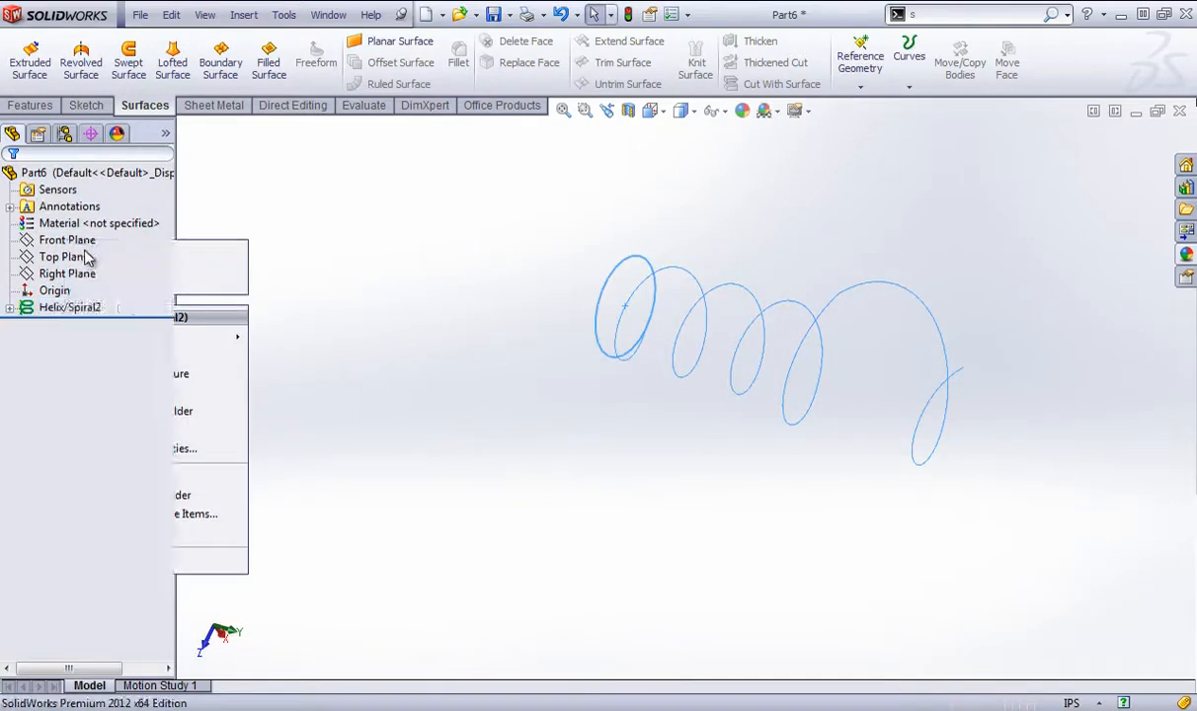
left_click(86, 235)
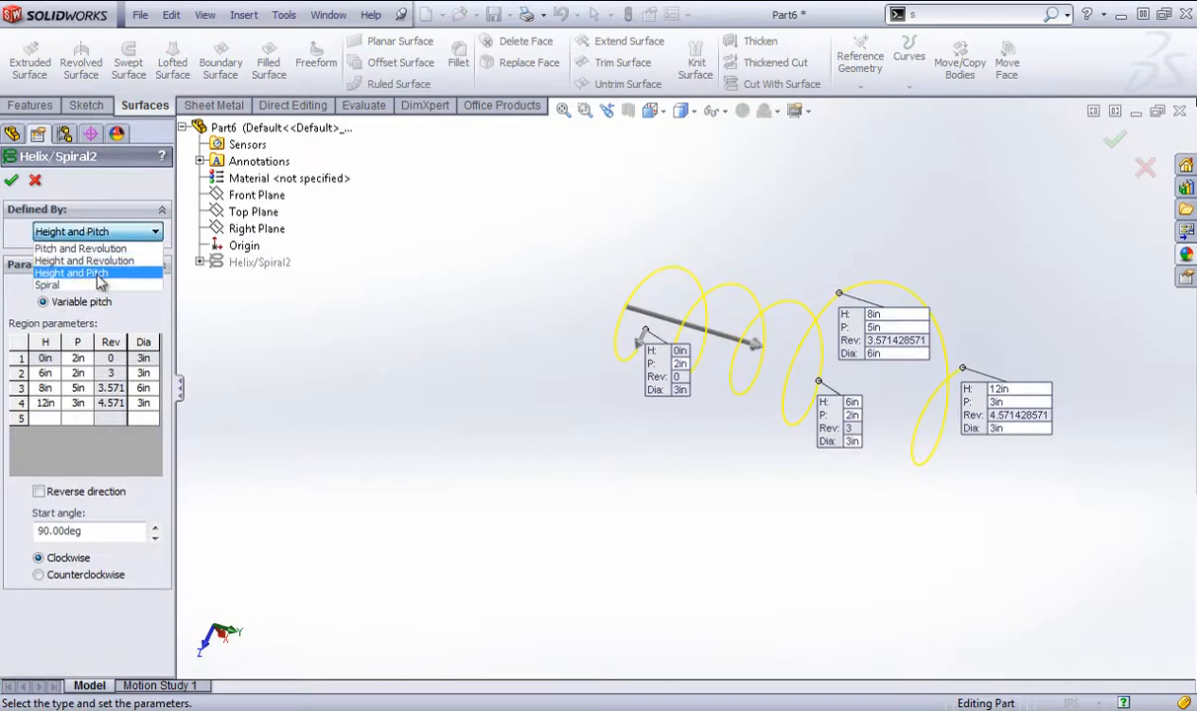
left_click(83, 276)
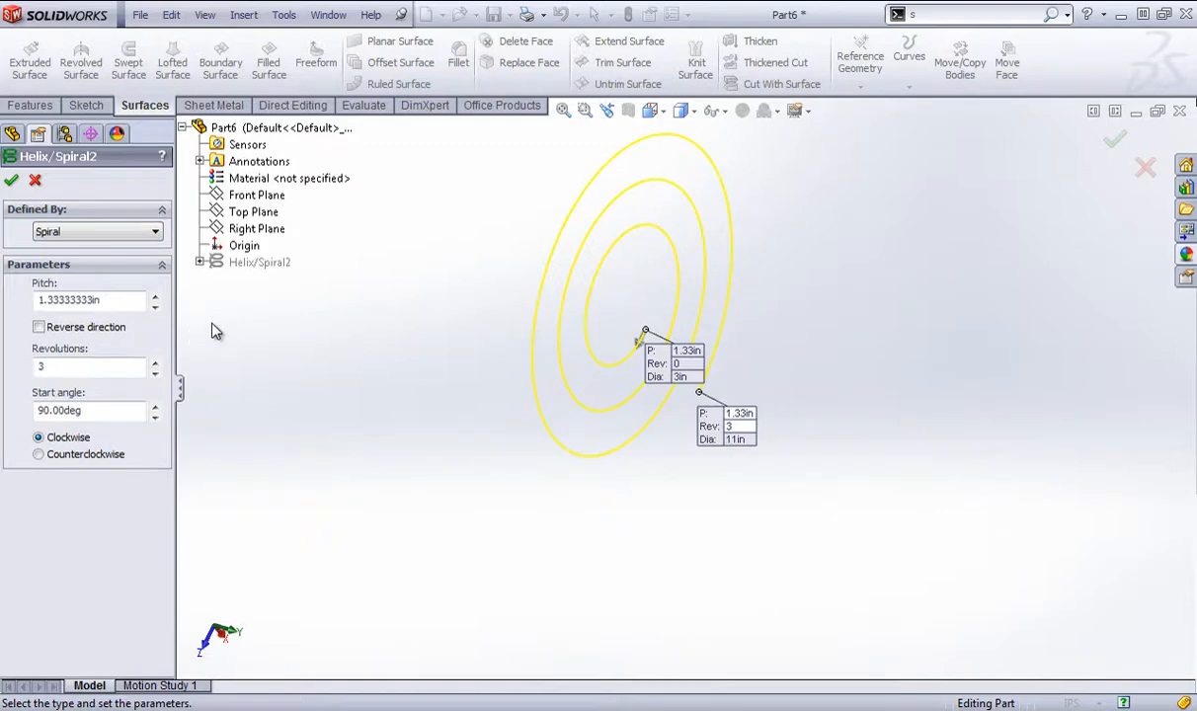
middle_click_drag(217, 331, 627, 371)
scroll(640, 290, "down", 2)
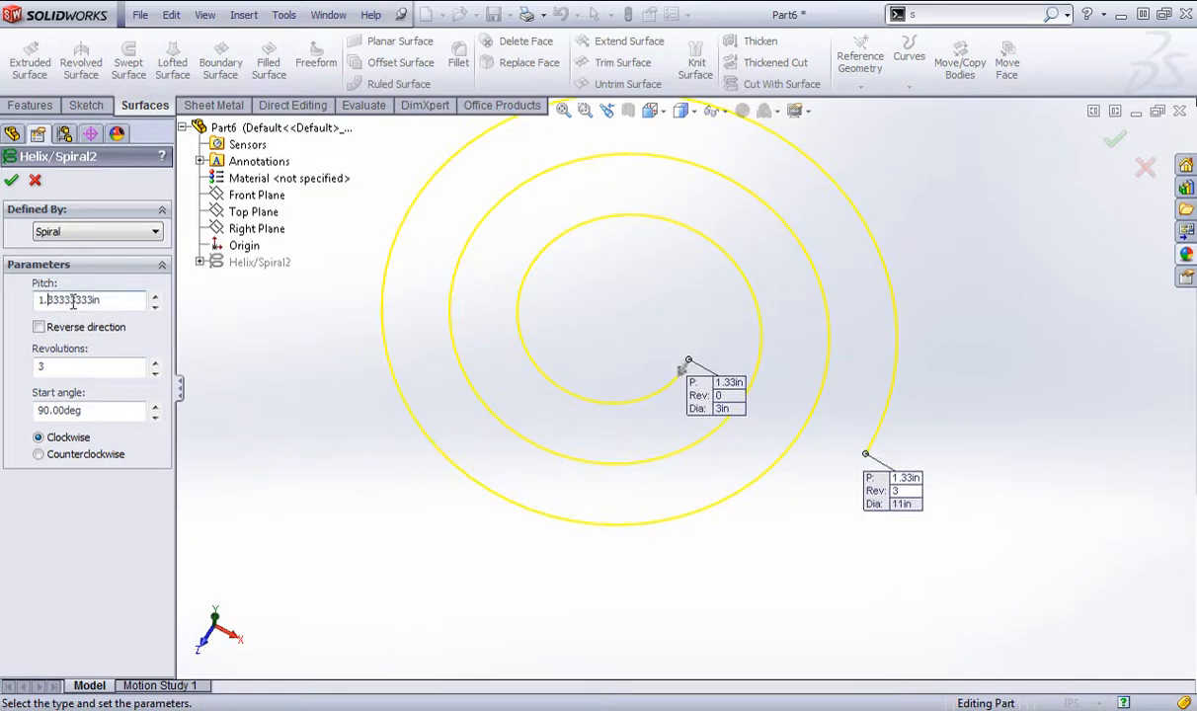
Set the spiral's pitch to 0.50 in and reverse its direction
left_click(38, 327)
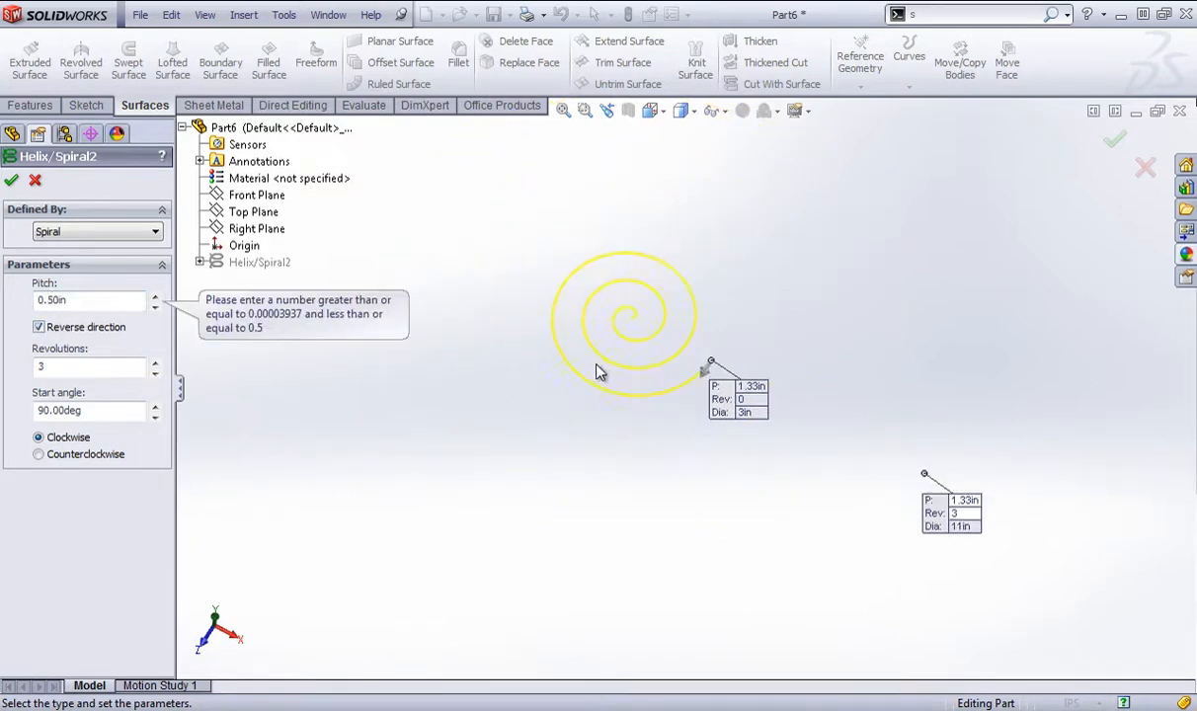
middle_click_drag(599, 372, 575, 423)
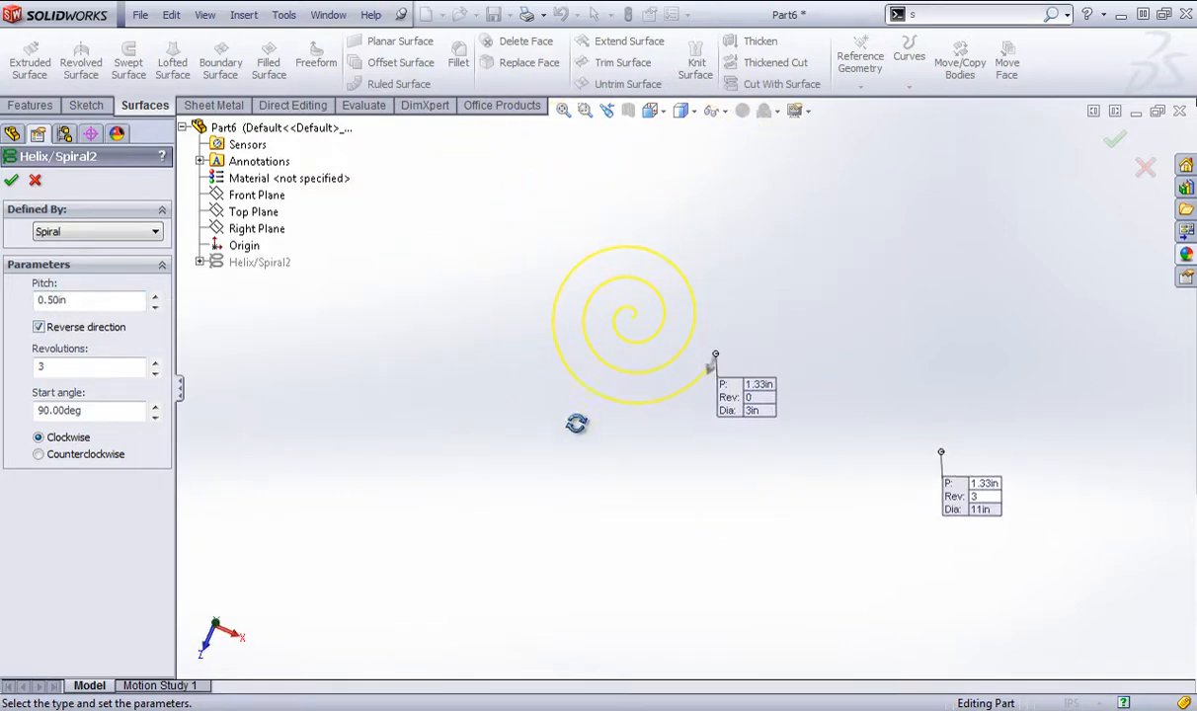
left_click(38, 327)
left_click(40, 326)
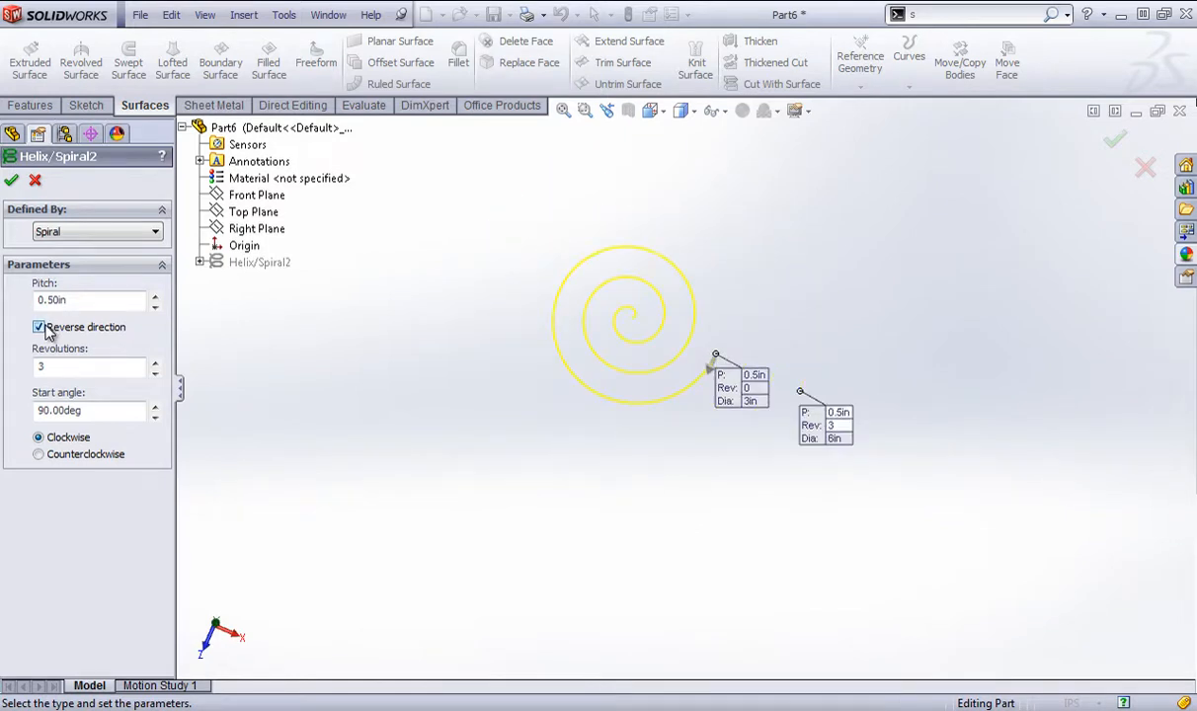
Turn off the spiral's reversed direction and set its revolutions to 3.5
left_click(40, 327)
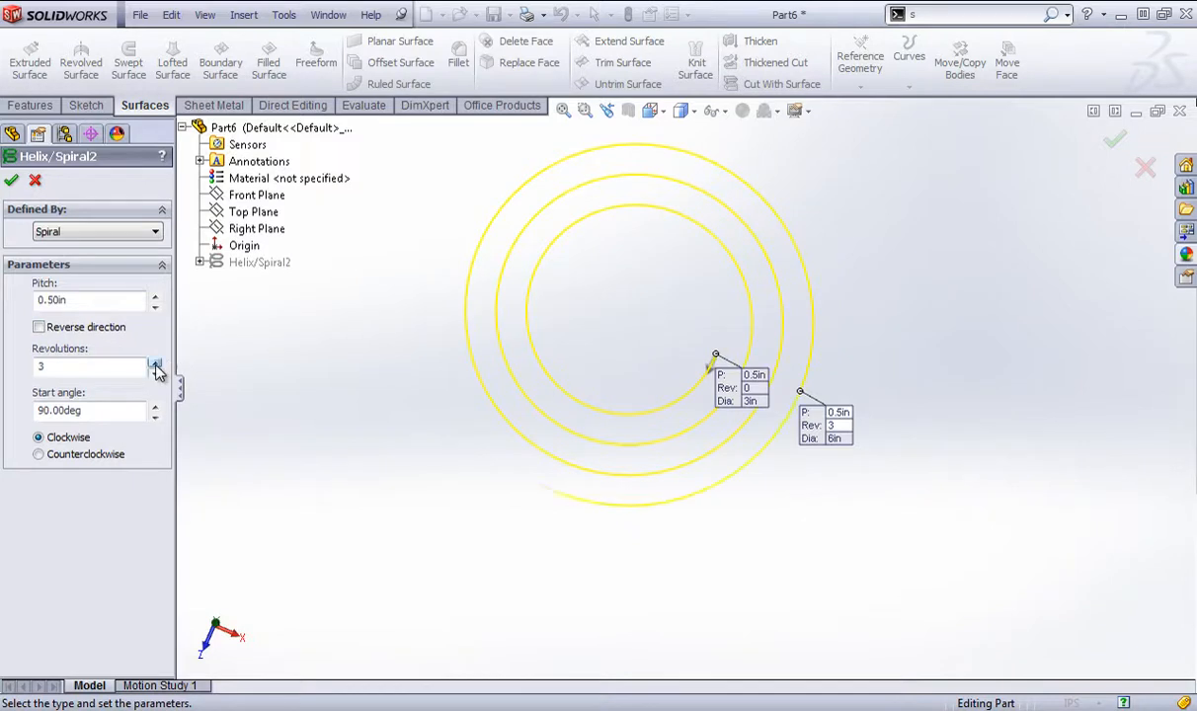
left_click(155, 364)
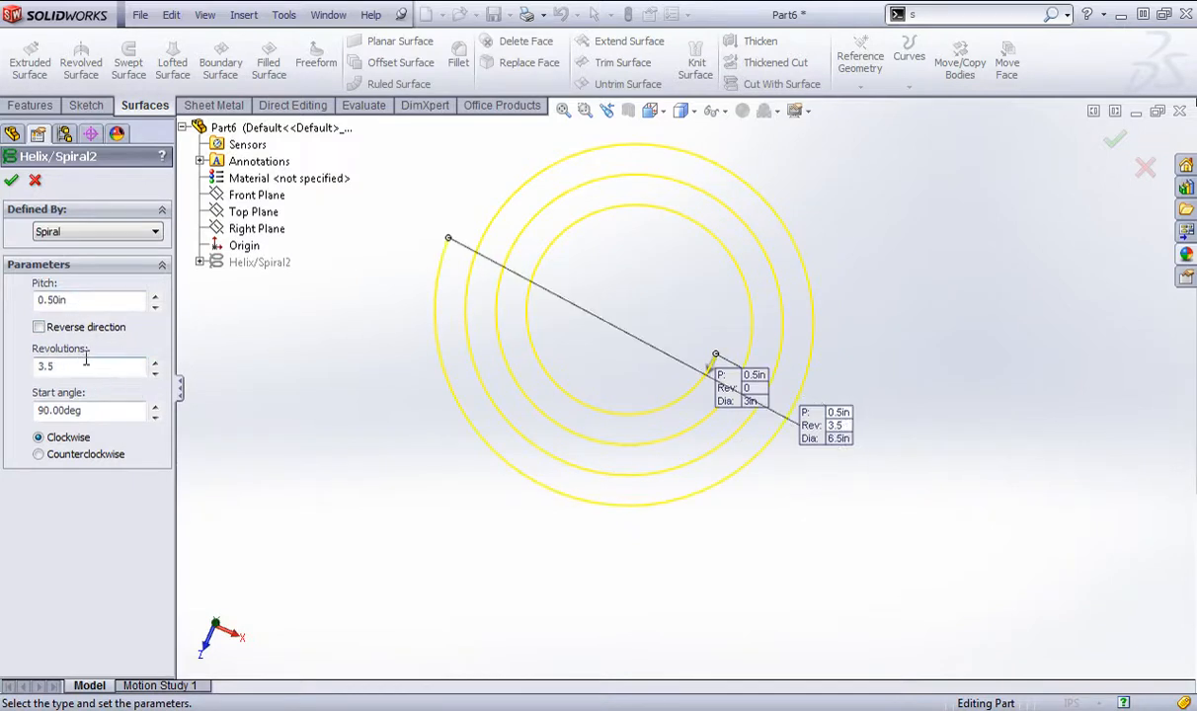
Accept the spiral definition and delete the spiral feature from the part
left_click(12, 181)
middle_click_drag(478, 548, 742, 518)
left_click(71, 308)
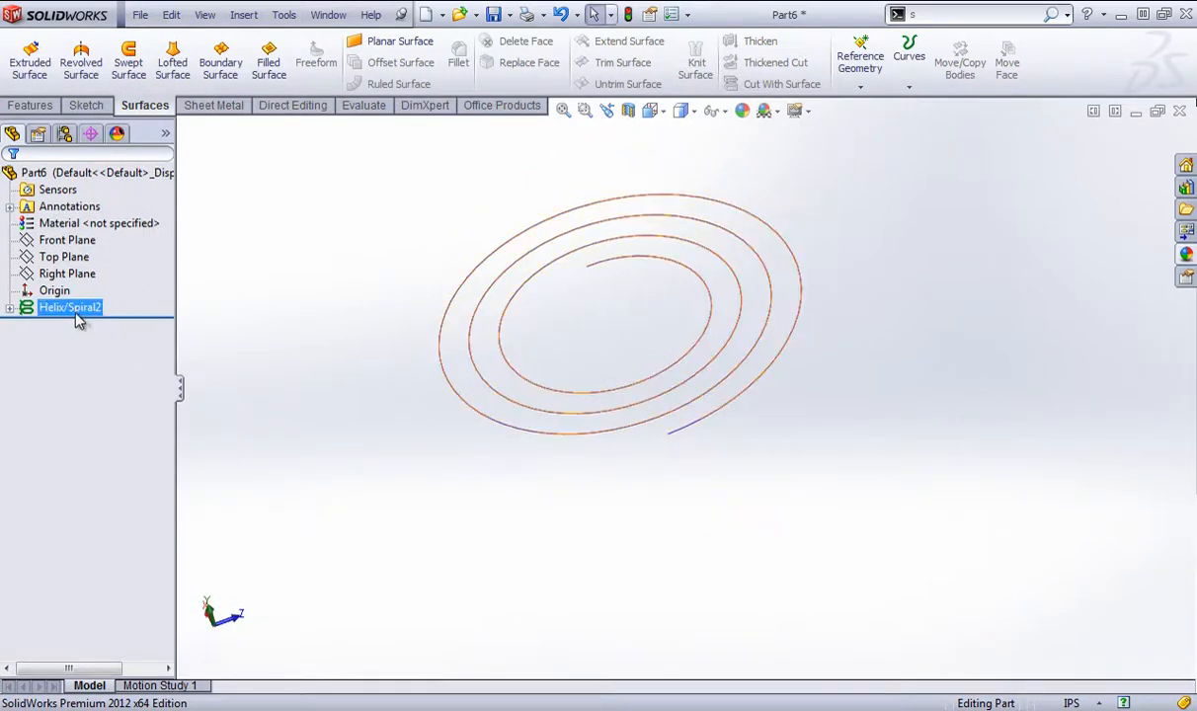
right_click(79, 321)
left_click(121, 399)
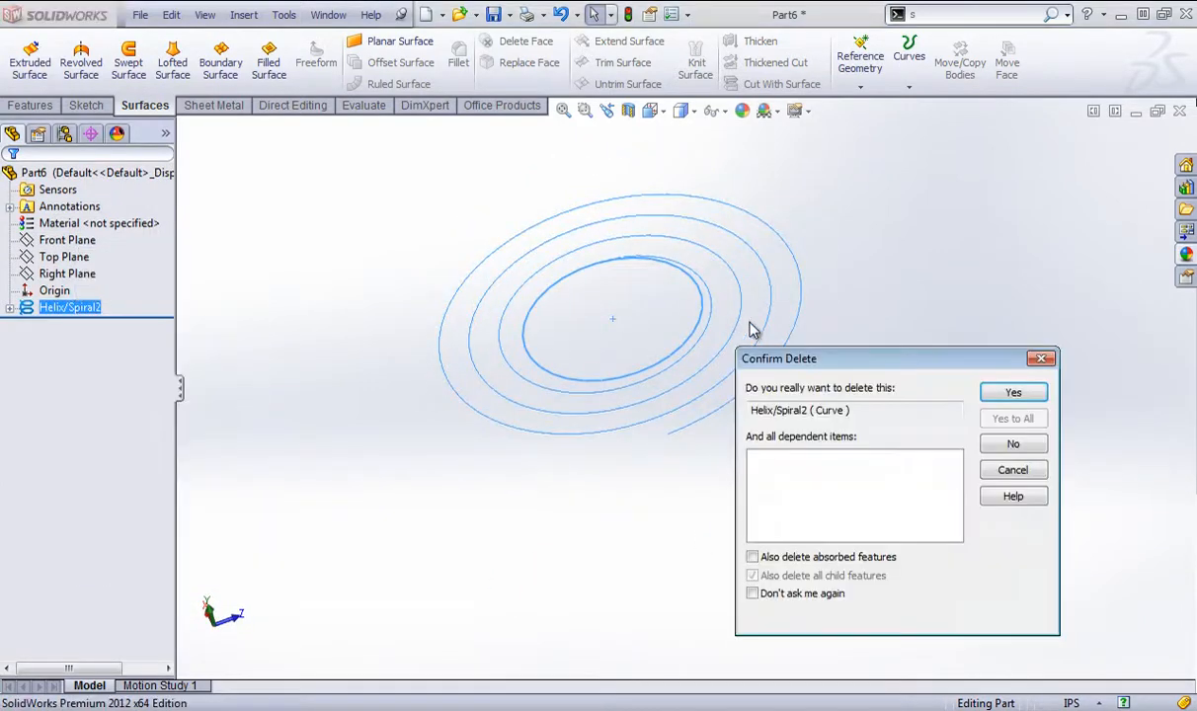
left_click(1013, 393)
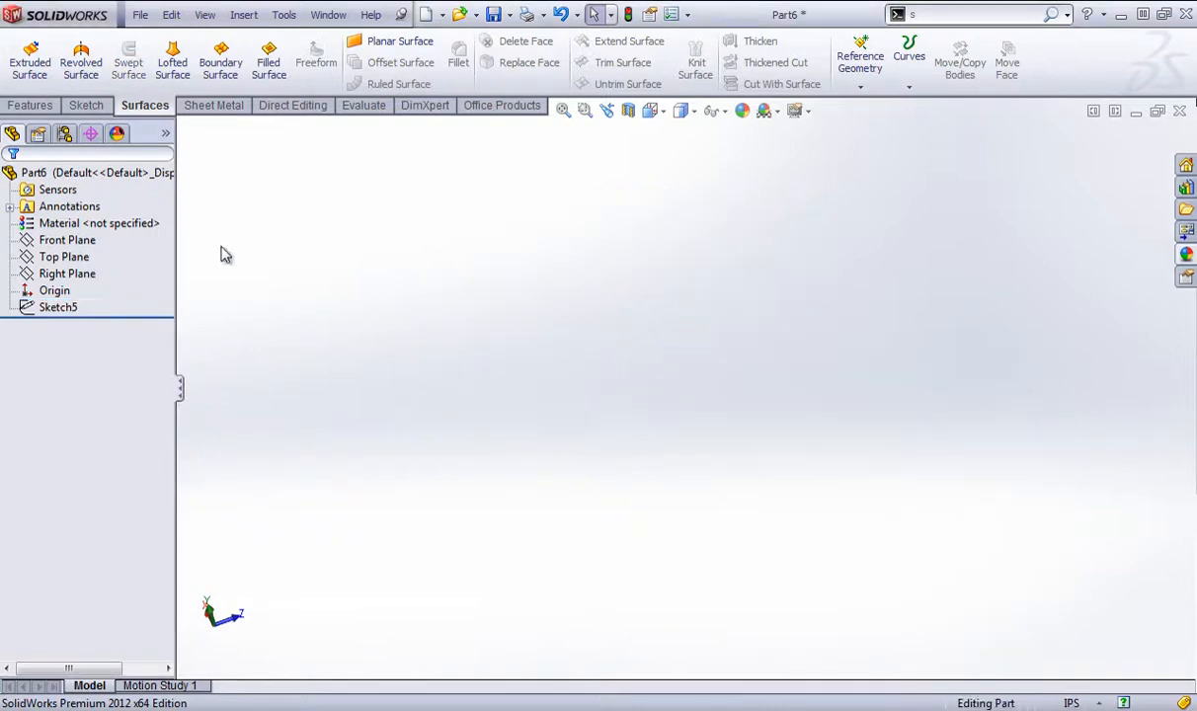
Delete the leftover circle sketch from the part
right_click(88, 305)
left_click(171, 395)
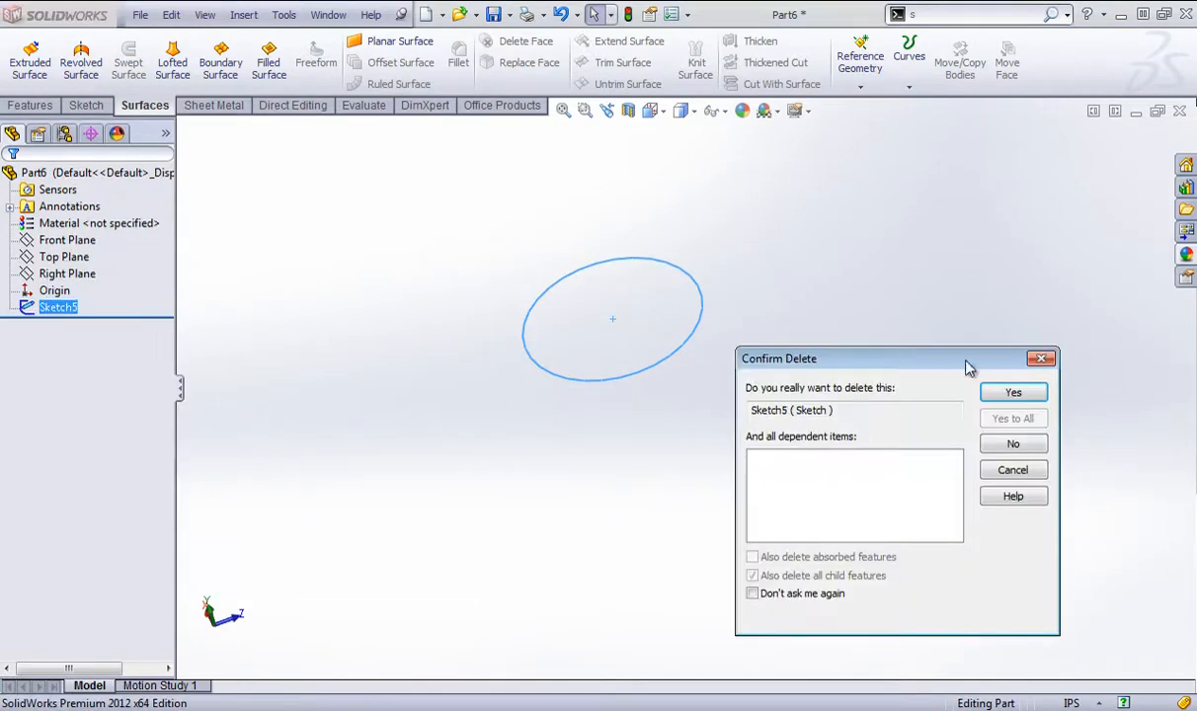
left_click(1013, 393)
Sketch a four-point spline on the Front Plane, starting at the origin and curving up toward positive X, and exit the sketch
left_click(913, 79)
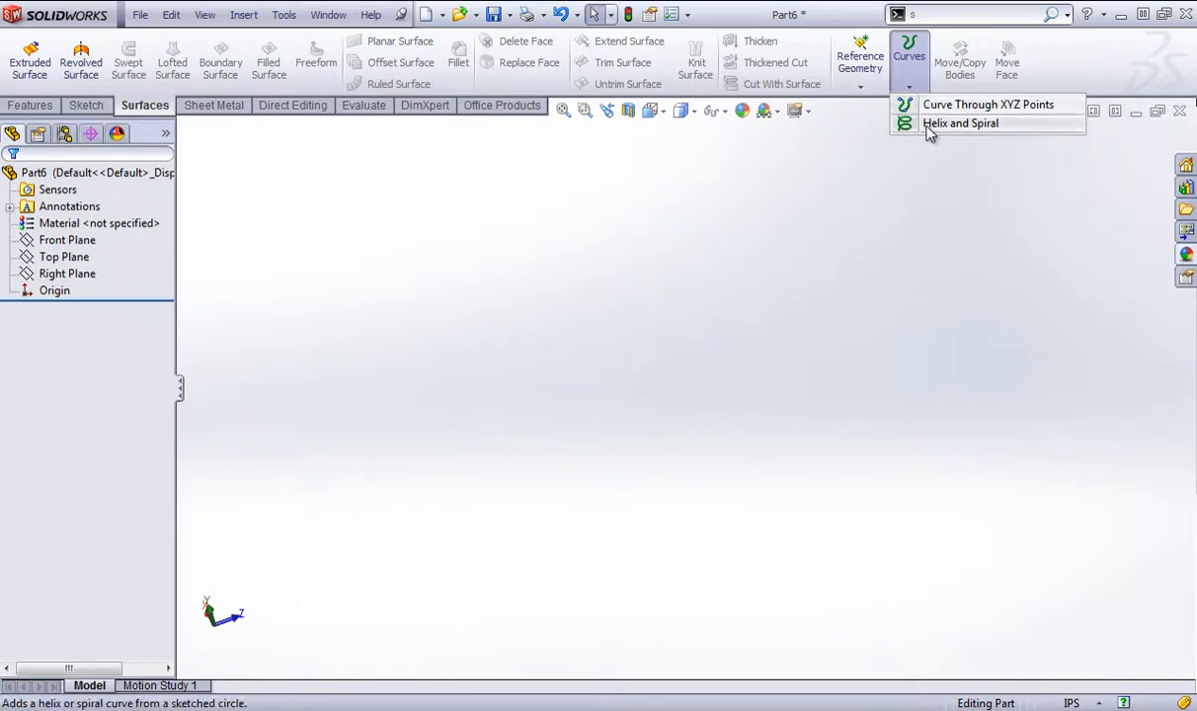
left_click(62, 259)
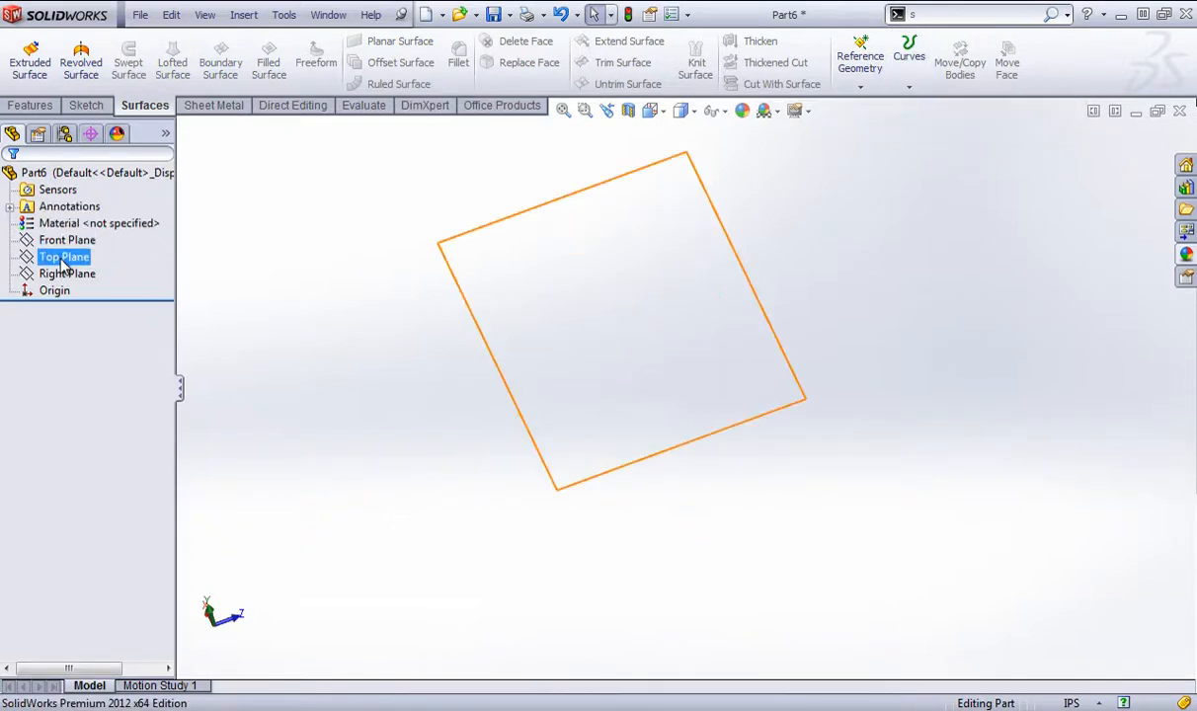
left_click(65, 240)
middle_click_drag(691, 508, 774, 387)
left_click(86, 105)
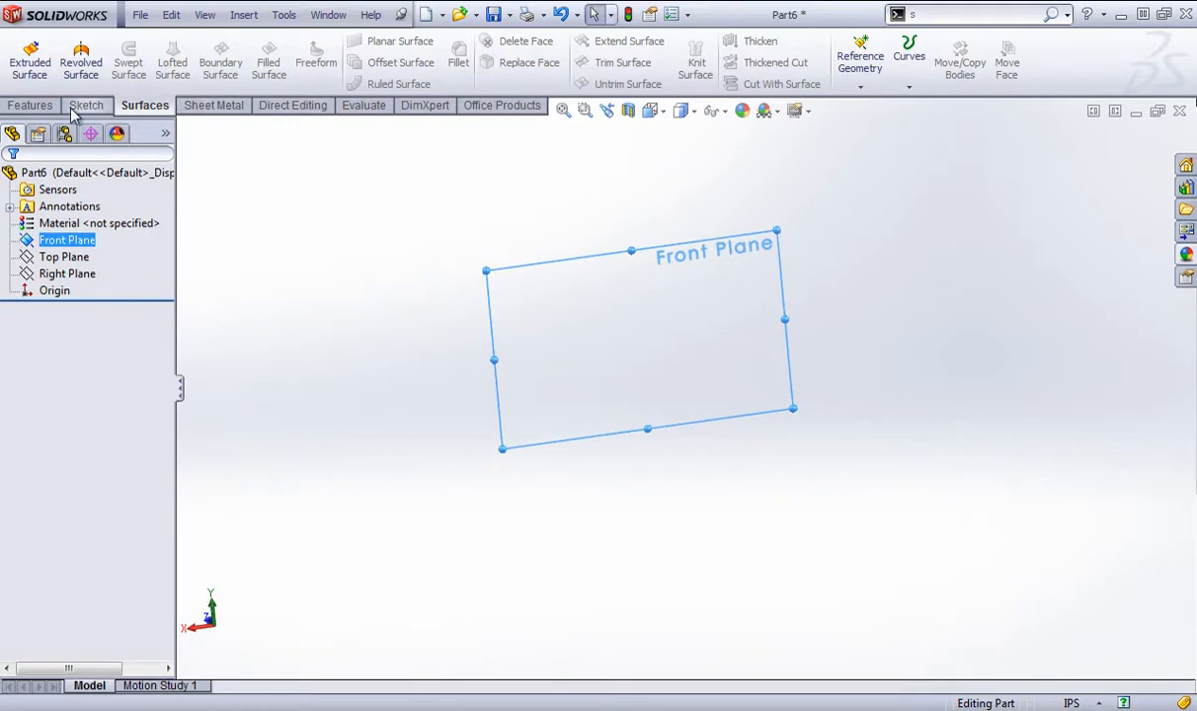
left_click(178, 41)
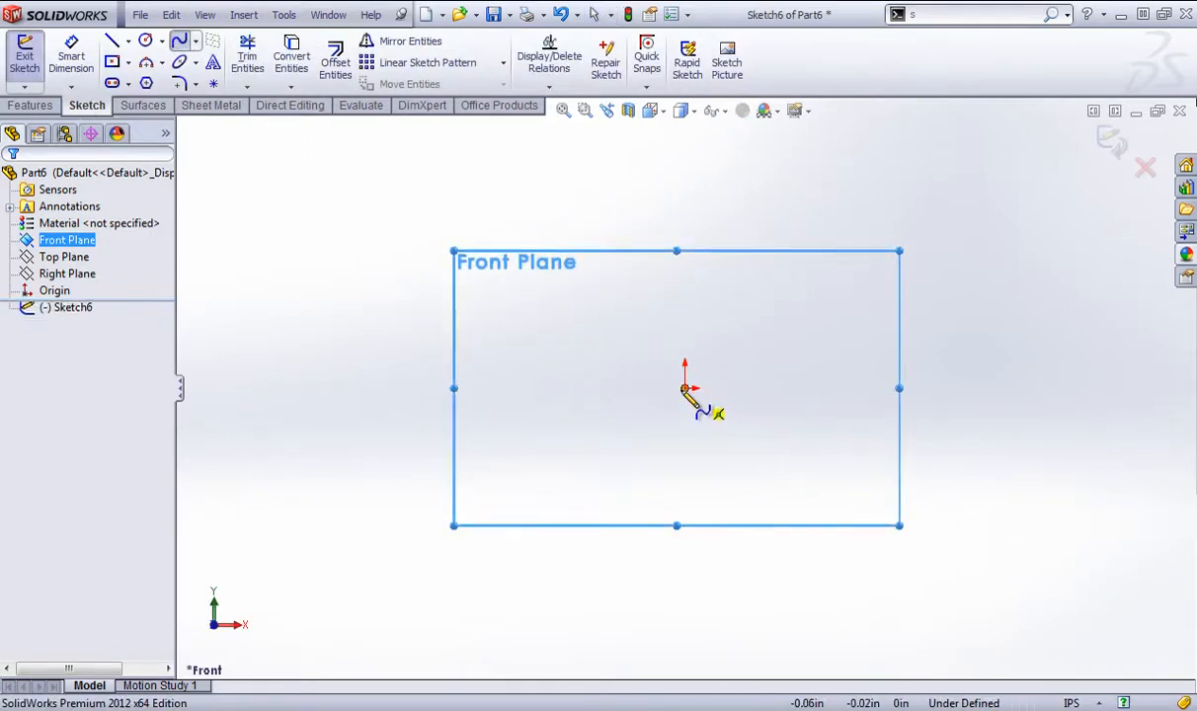
left_click(685, 387)
left_click(700, 264)
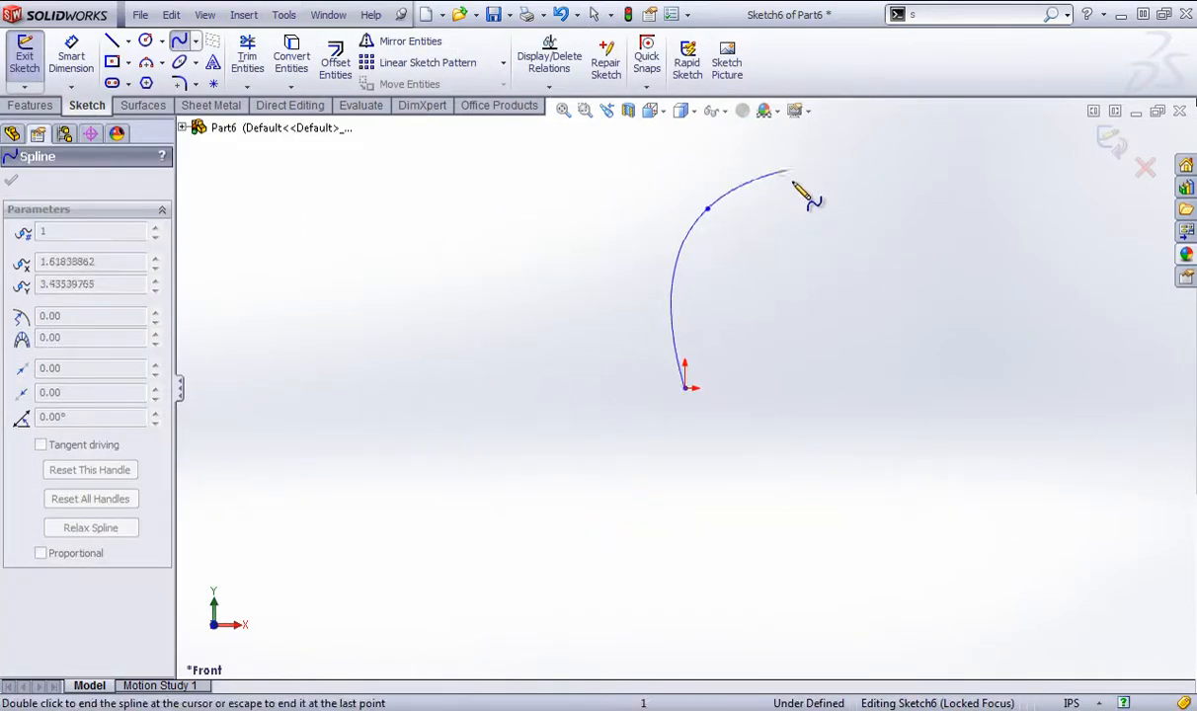
left_click(783, 212)
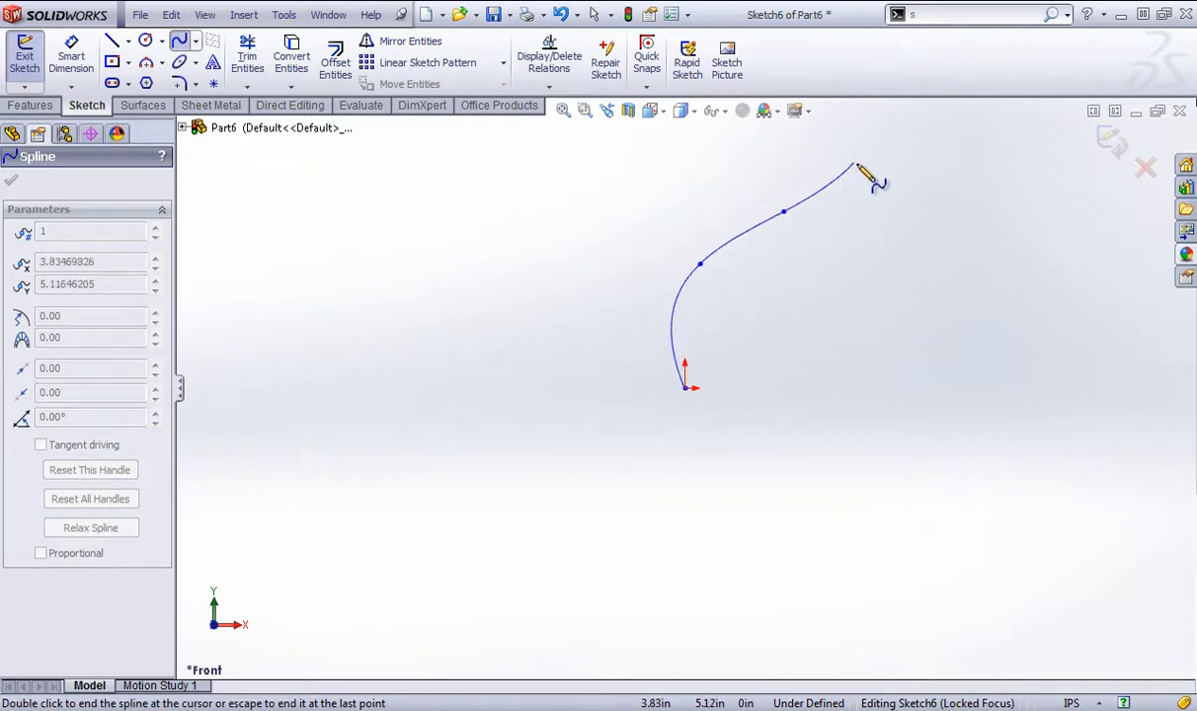
left_click(886, 187)
right_click(940, 191)
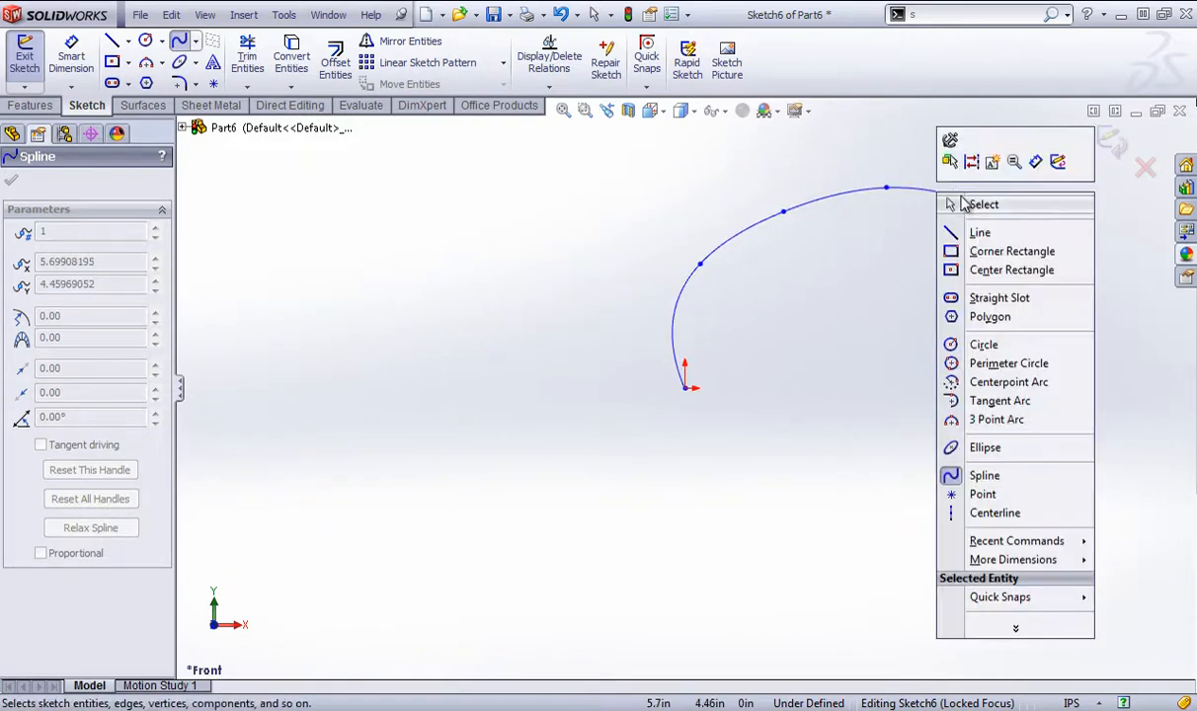
left_click(963, 203)
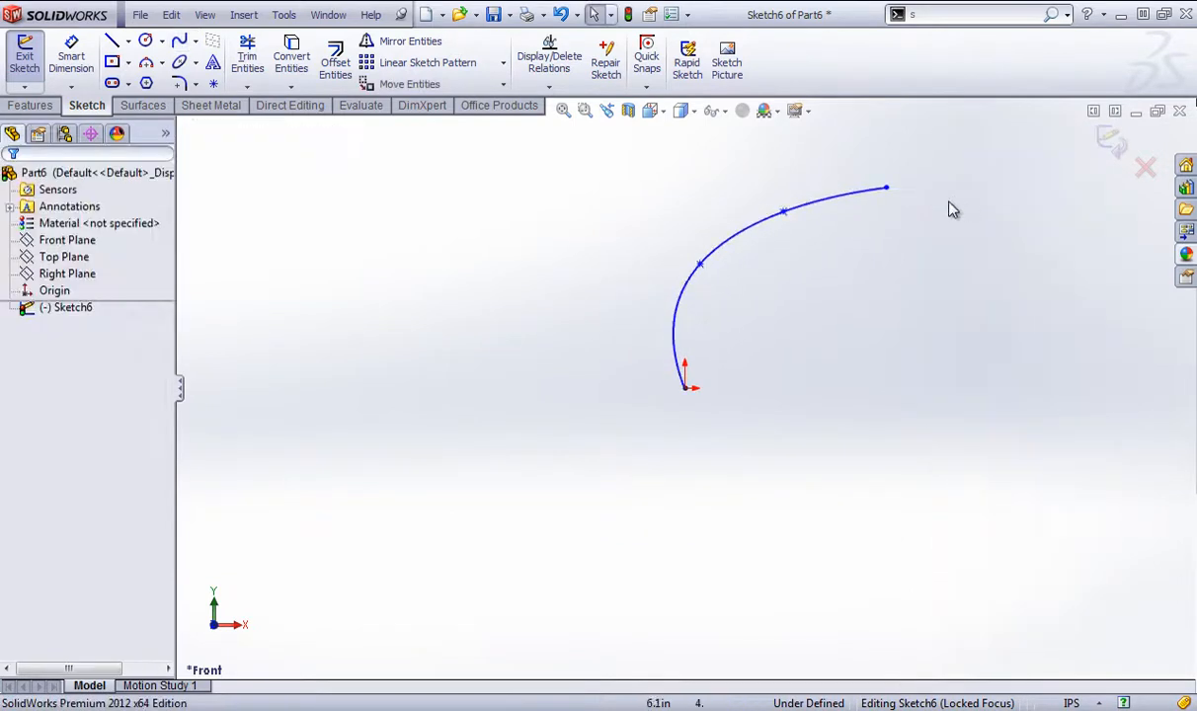
left_click(1109, 139)
Sketch a straight line about 1.18 in long on the Top Plane, starting at the origin and running along the Z axis
mouse_move(1066, 160)
middle_mouse_down()
mouse_move(738, 329)
mouse_move(820, 415)
middle_mouse_up()
left_click(64, 255)
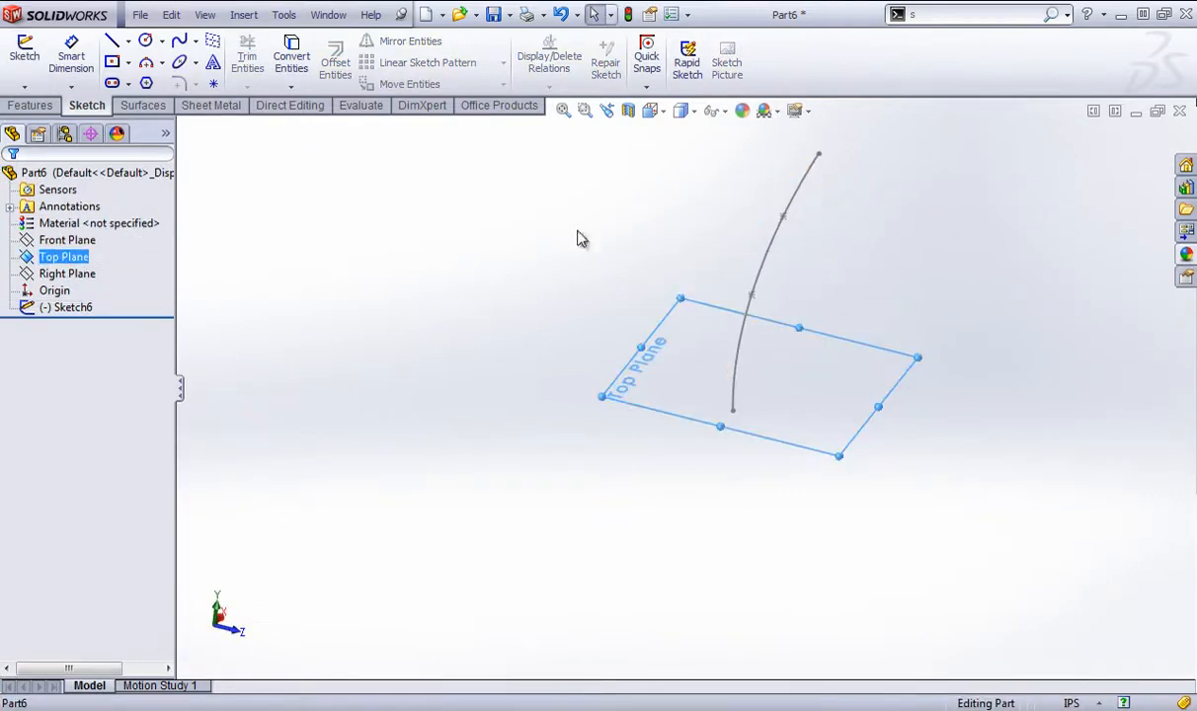
left_click(112, 41)
scroll(788, 489, "down", 3)
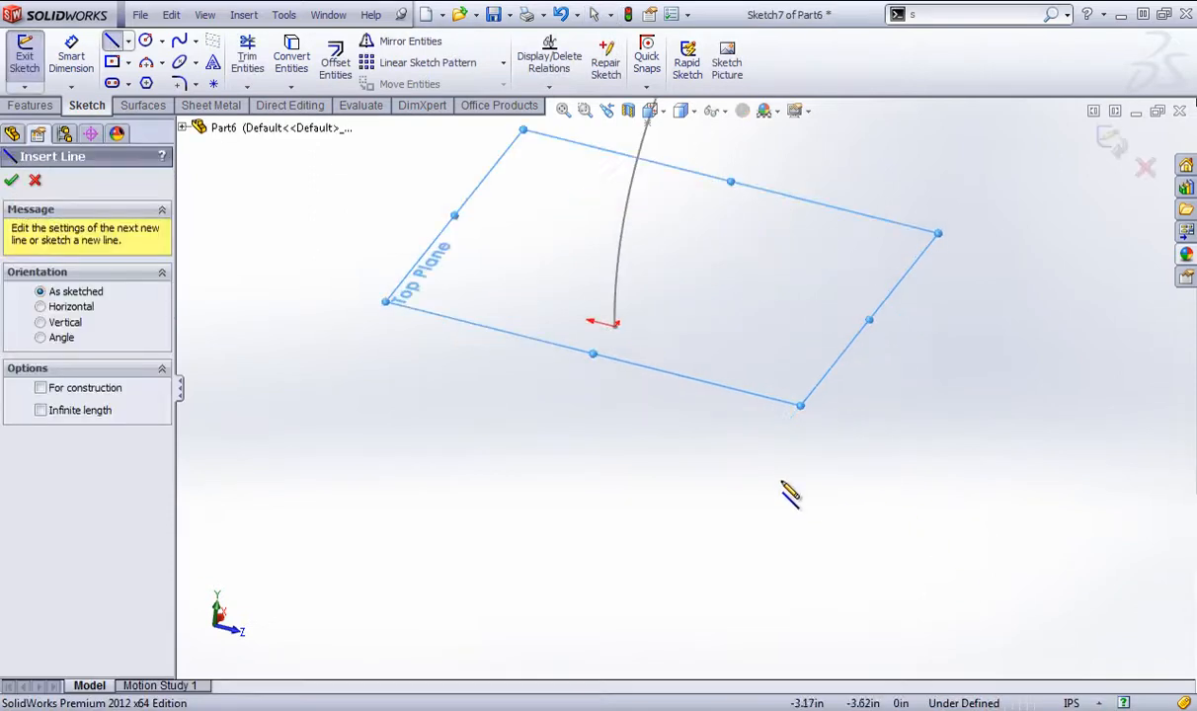
left_click(614, 324)
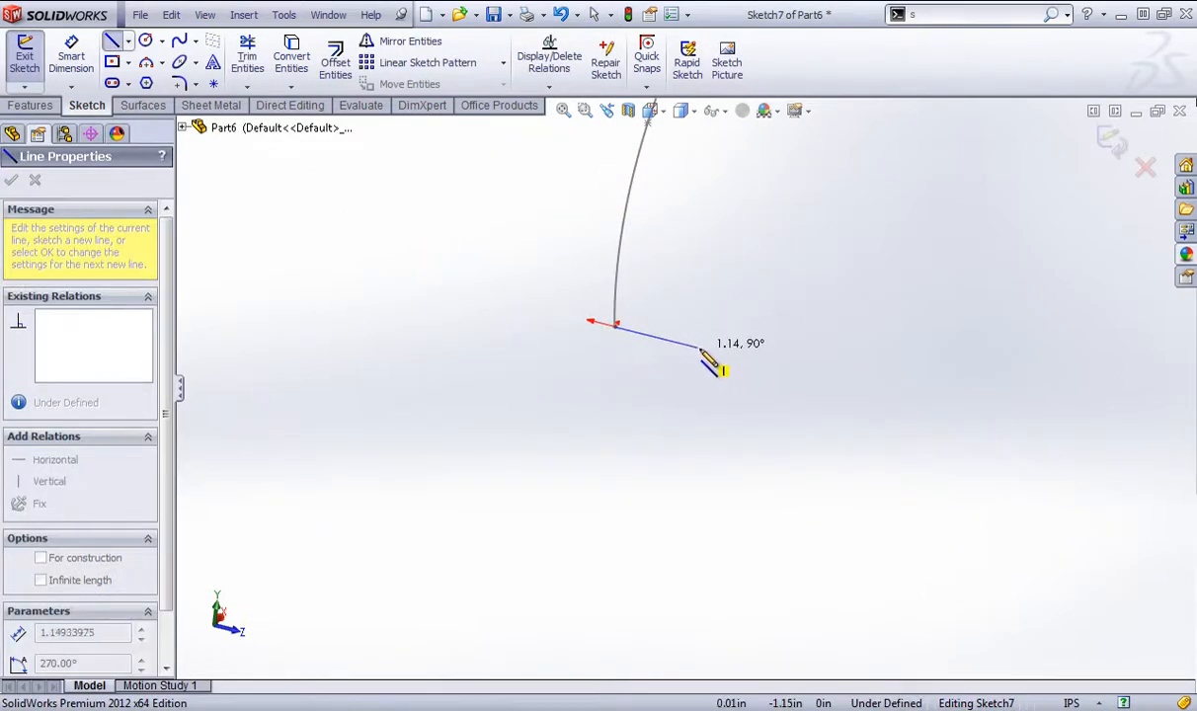
left_click(700, 348)
right_click(703, 349)
left_click(760, 229)
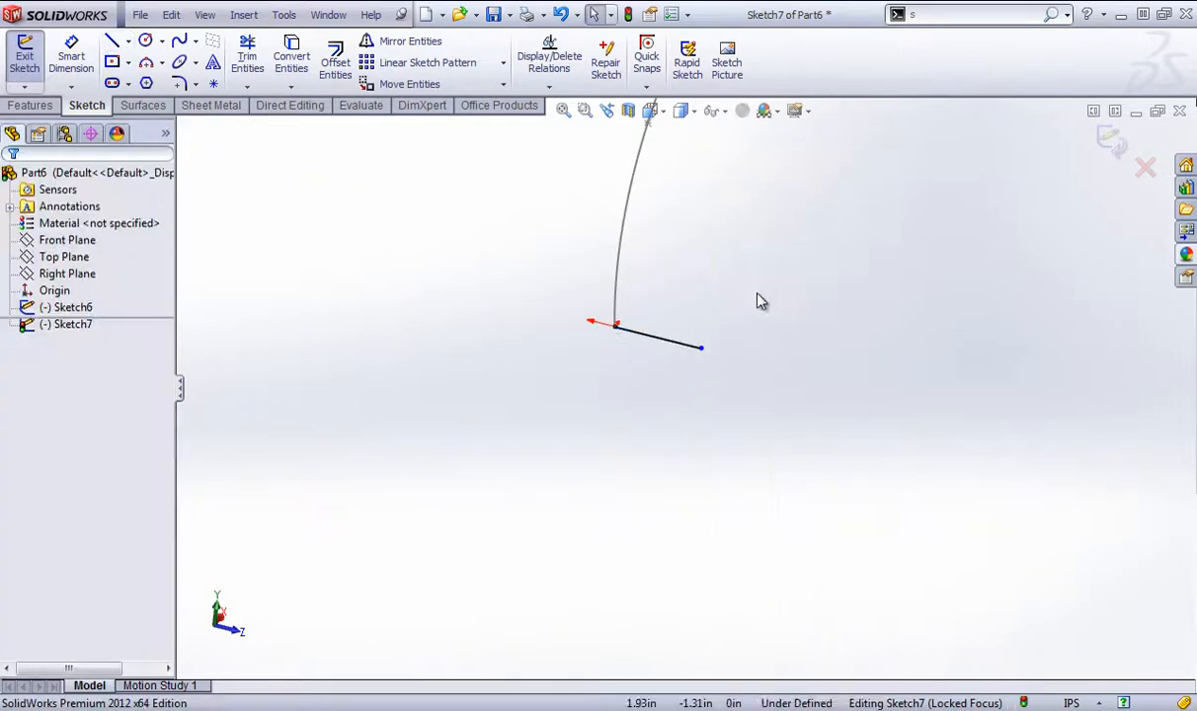
mouse_move(810, 446)
middle_mouse_down()
mouse_move(696, 343)
mouse_move(707, 404)
middle_mouse_up()
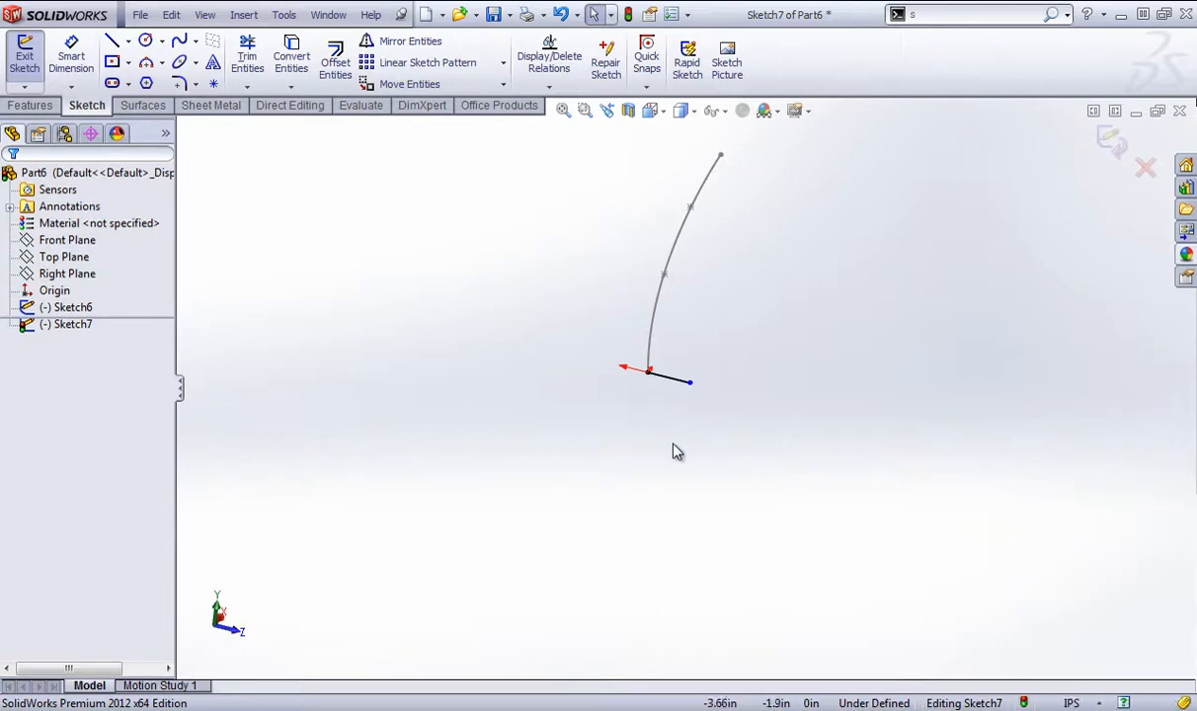
mouse_move(675, 451)
middle_mouse_down()
mouse_move(622, 377)
mouse_move(550, 393)
mouse_move(634, 418)
middle_mouse_up()
scroll(585, 342, "down", 1)
scroll(585, 348, "down", 1)
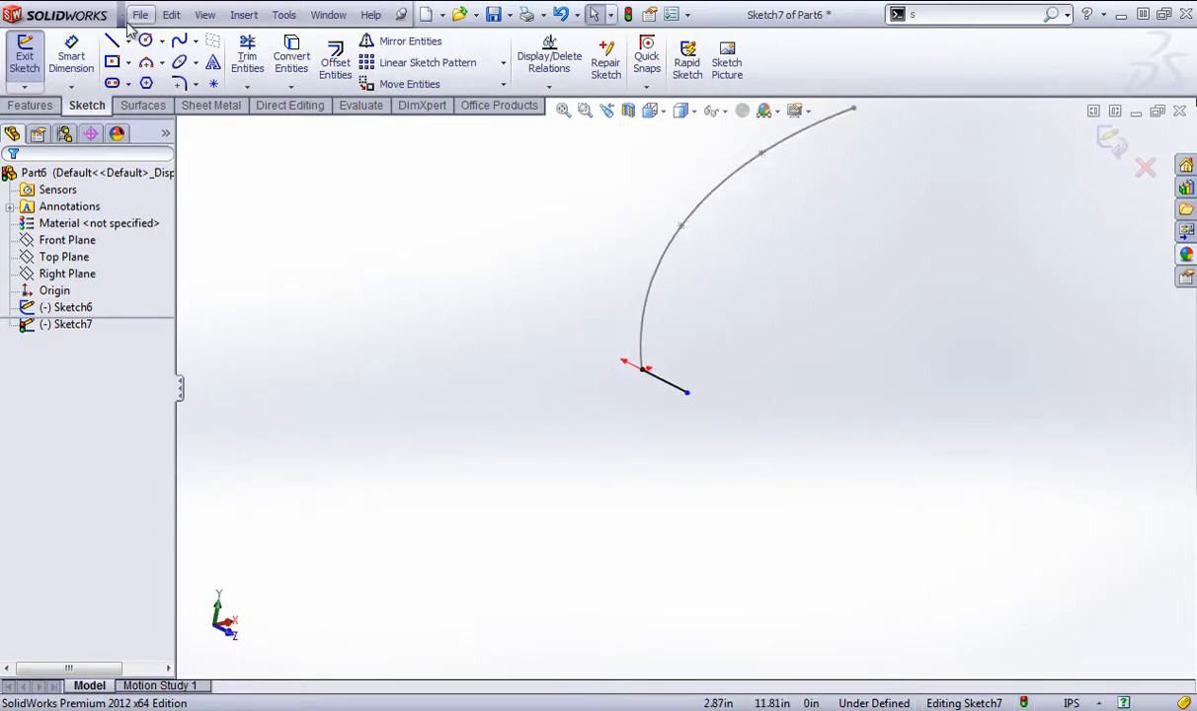
Dimension the Top Plane line to 1.5 in and exit the sketch
left_click(72, 57)
left_click(664, 385)
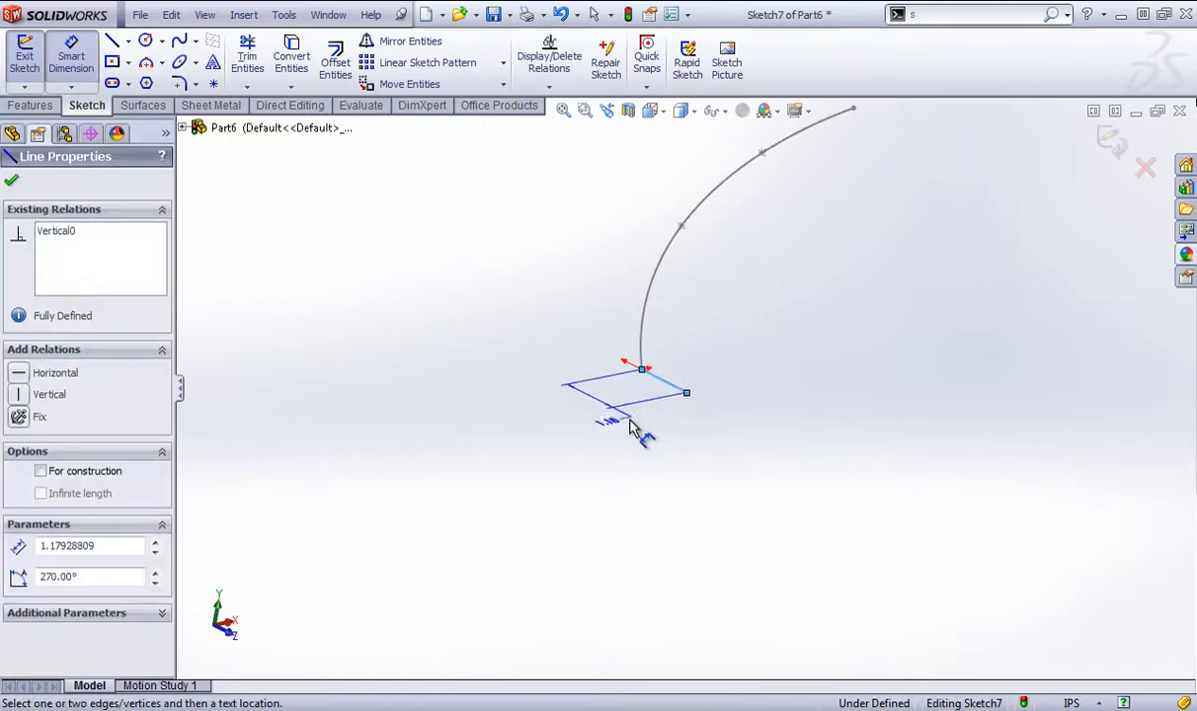
left_click(593, 436)
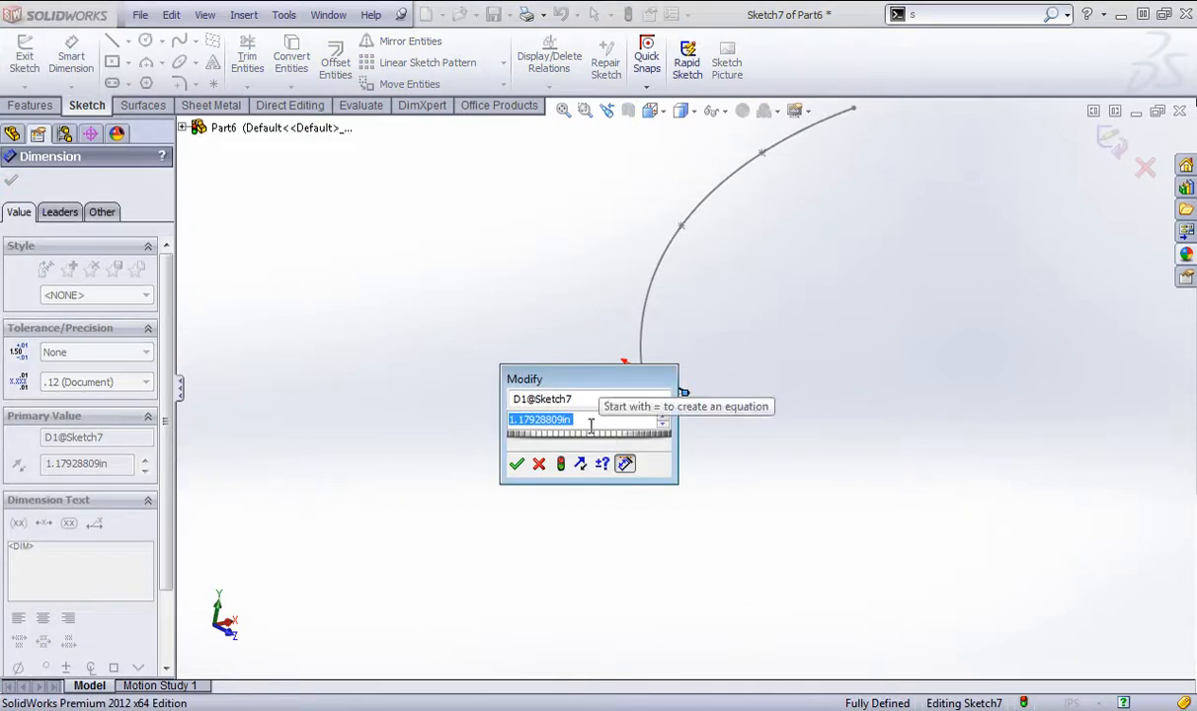
type("1.5")
key("Return")
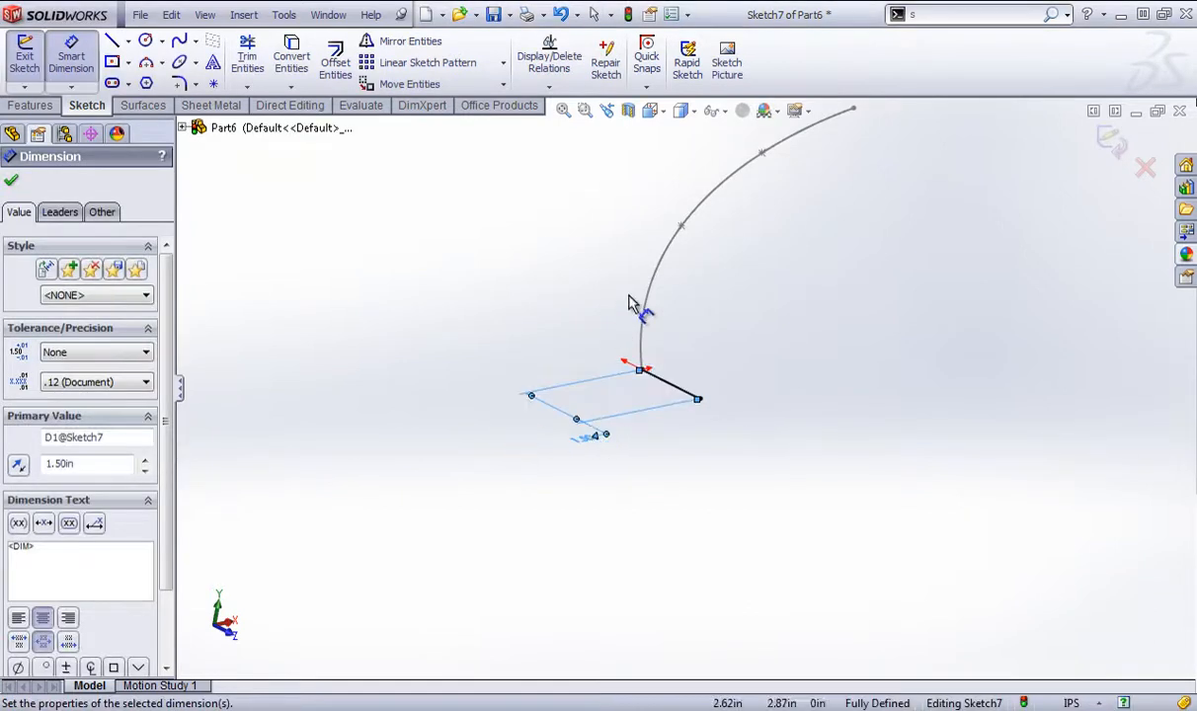
mouse_move(592, 376)
middle_mouse_down()
mouse_move(641, 427)
mouse_move(733, 456)
middle_mouse_up()
scroll(732, 456, "down", 3)
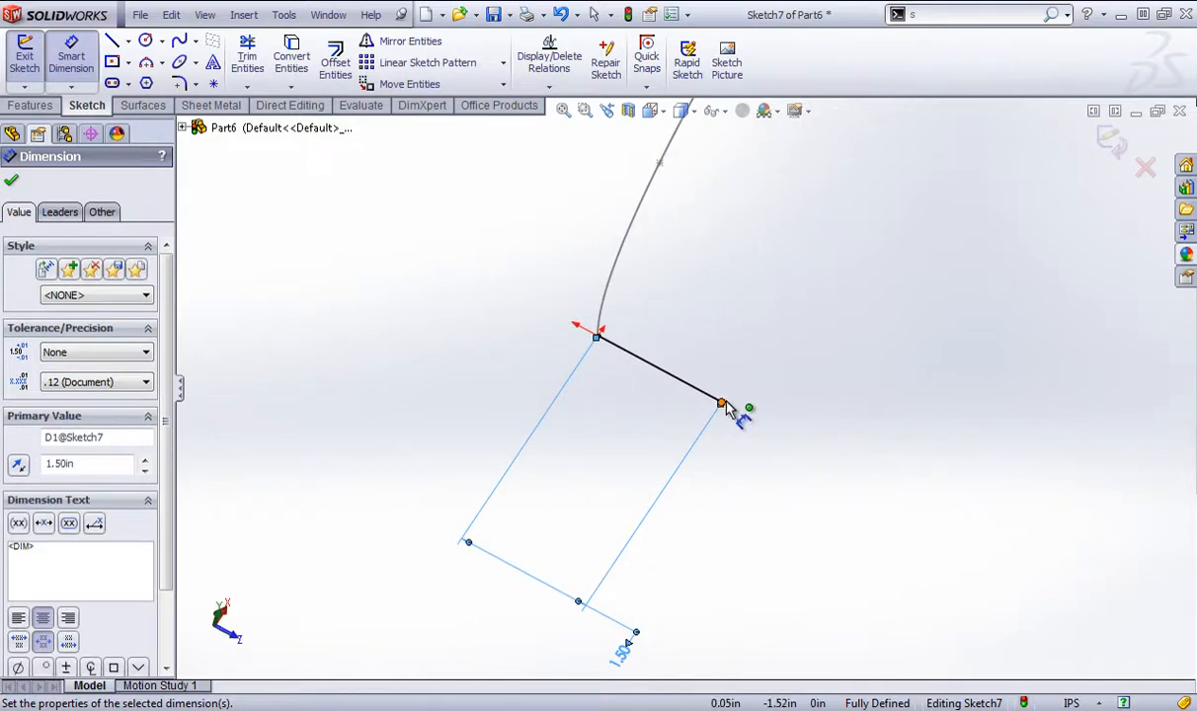
left_click(1111, 144)
Reshape the spline by moving its upper interior point and its free end upward to form a taller arch
mouse_move(821, 427)
middle_mouse_down()
mouse_move(783, 428)
mouse_move(723, 188)
mouse_move(731, 281)
middle_mouse_up()
left_click_drag(706, 265, 682, 202)
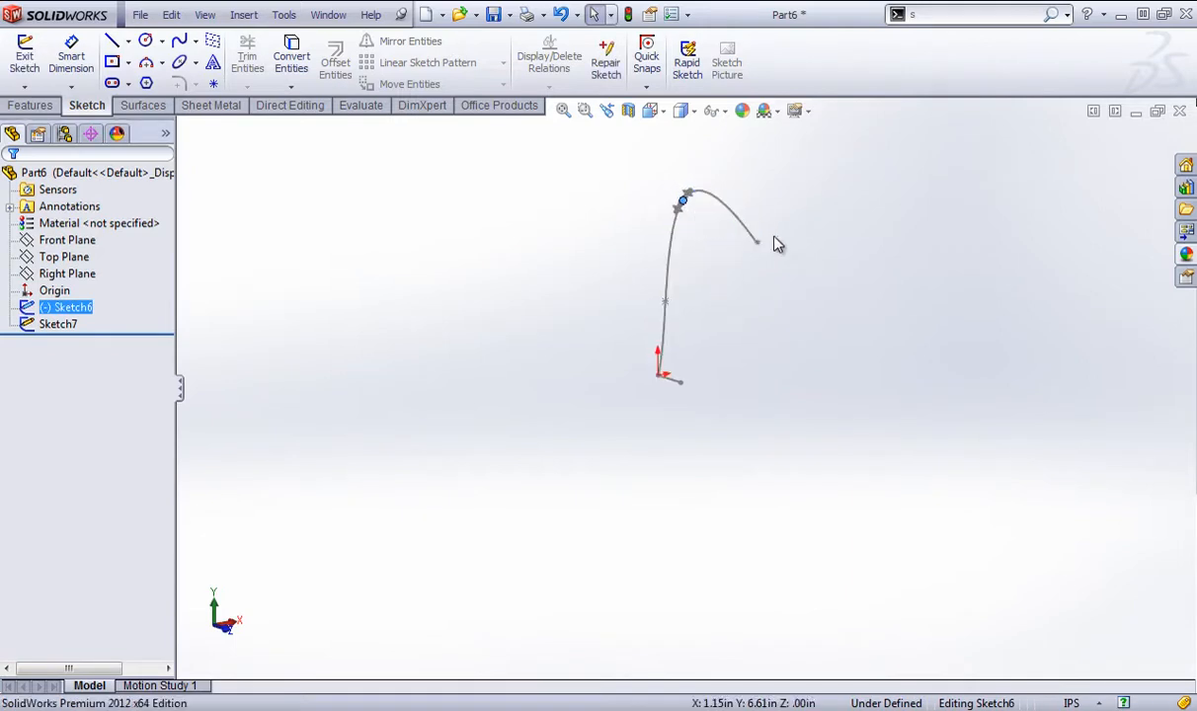
left_click_drag(776, 255, 824, 148)
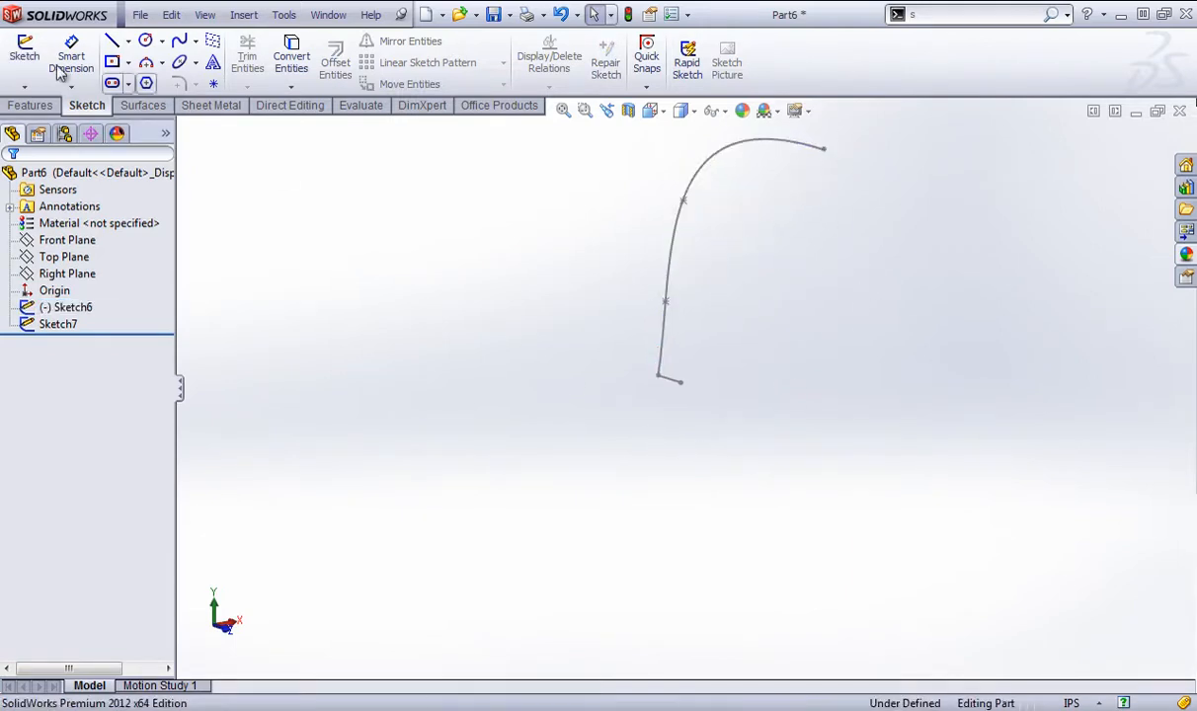
Set up a Swept Surface with the 1.5 in line as profile and the spline as path
left_click(143, 104)
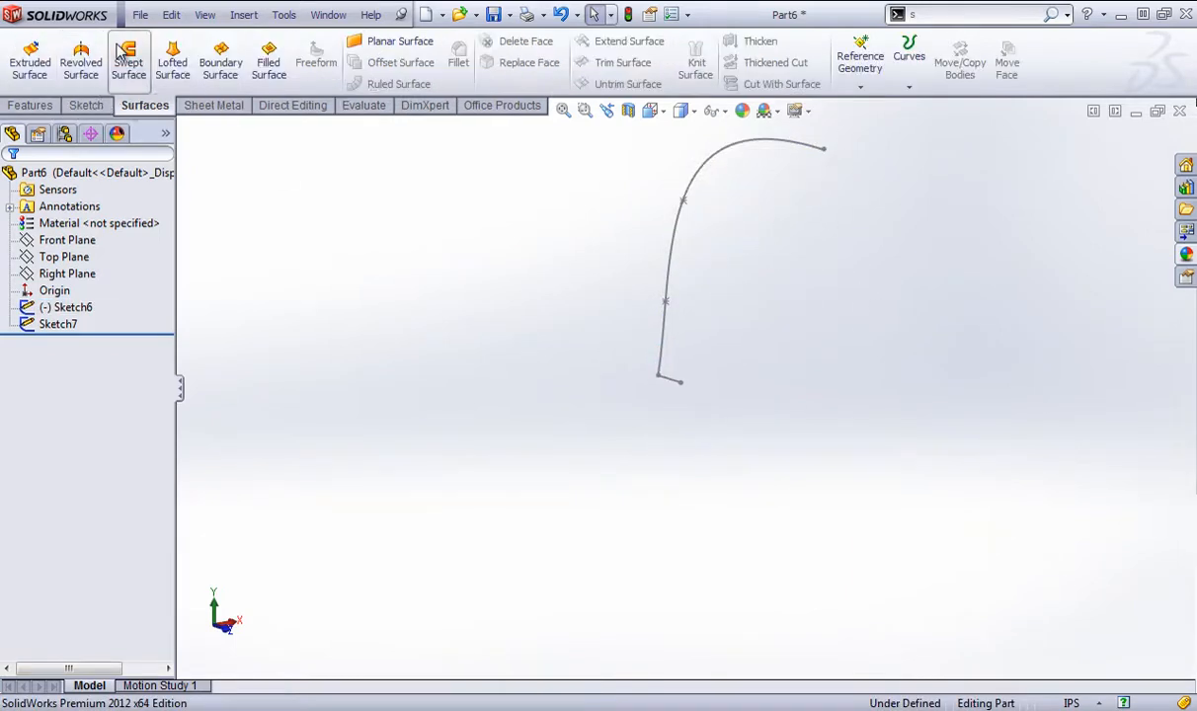
left_click(128, 62)
scroll(741, 460, "down", 1)
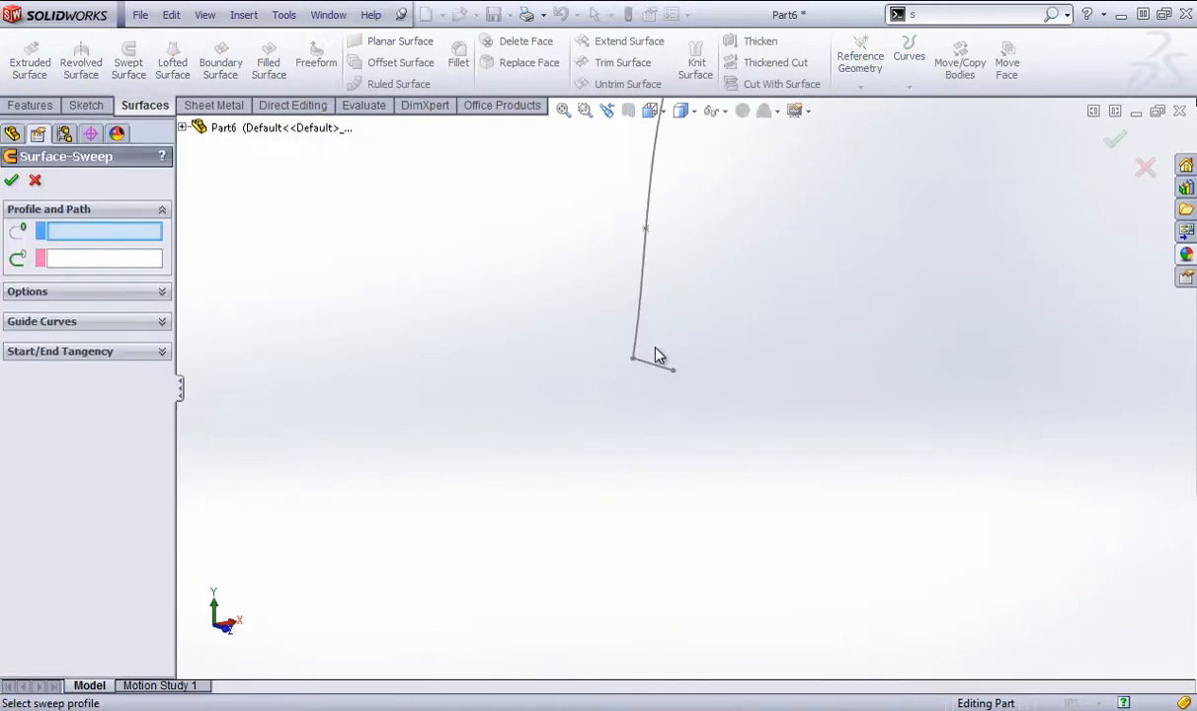
left_click(650, 361)
left_click(654, 314)
scroll(582, 346, "up", 2)
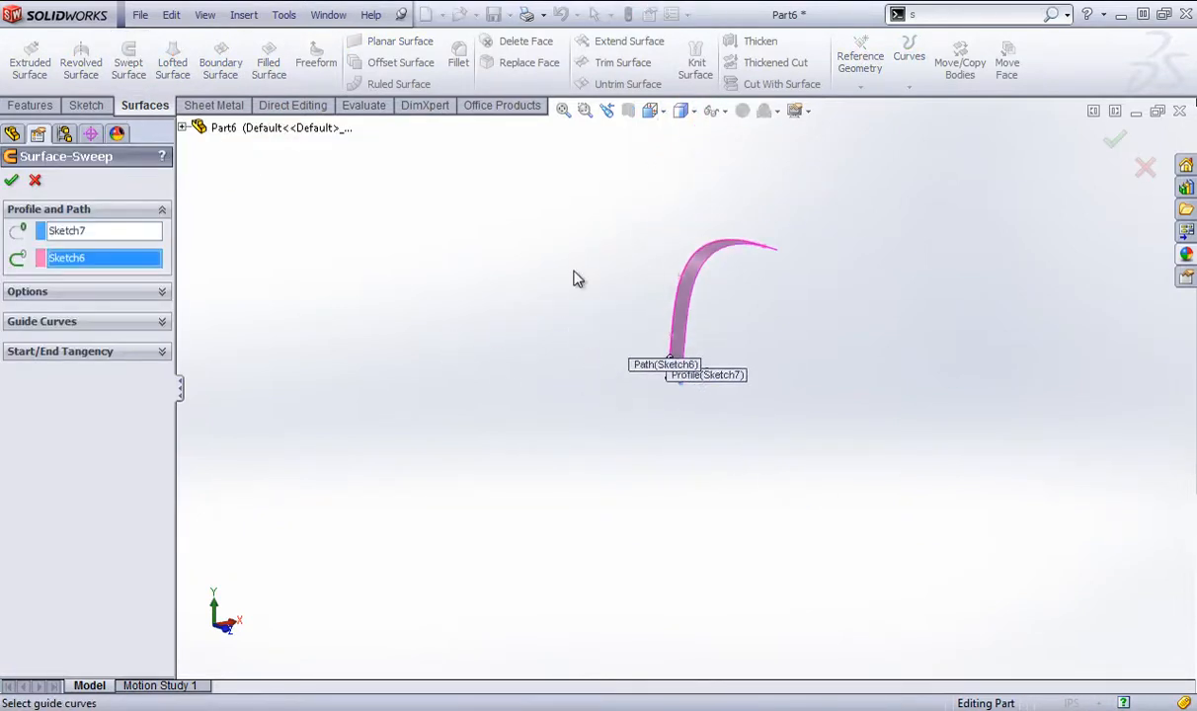
Set the sweep's orientation to Twist Along Path and define the twist by Turns
middle_click_drag(572, 276, 663, 310)
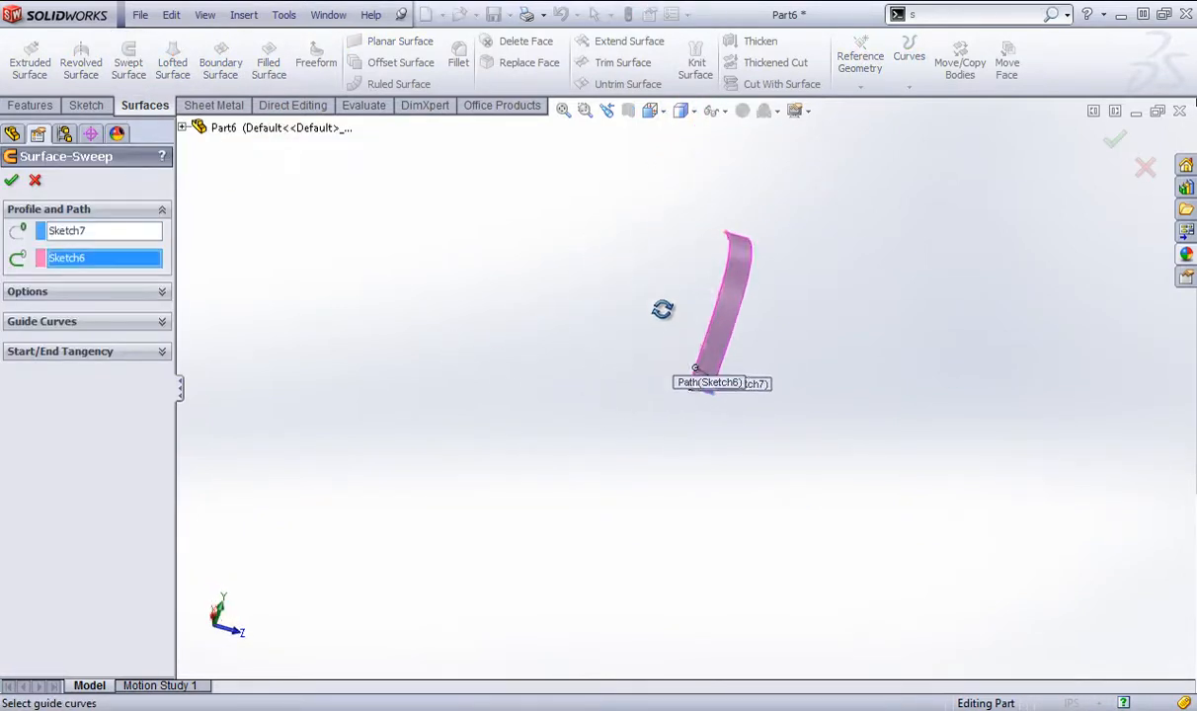
left_click(159, 292)
left_click(153, 372)
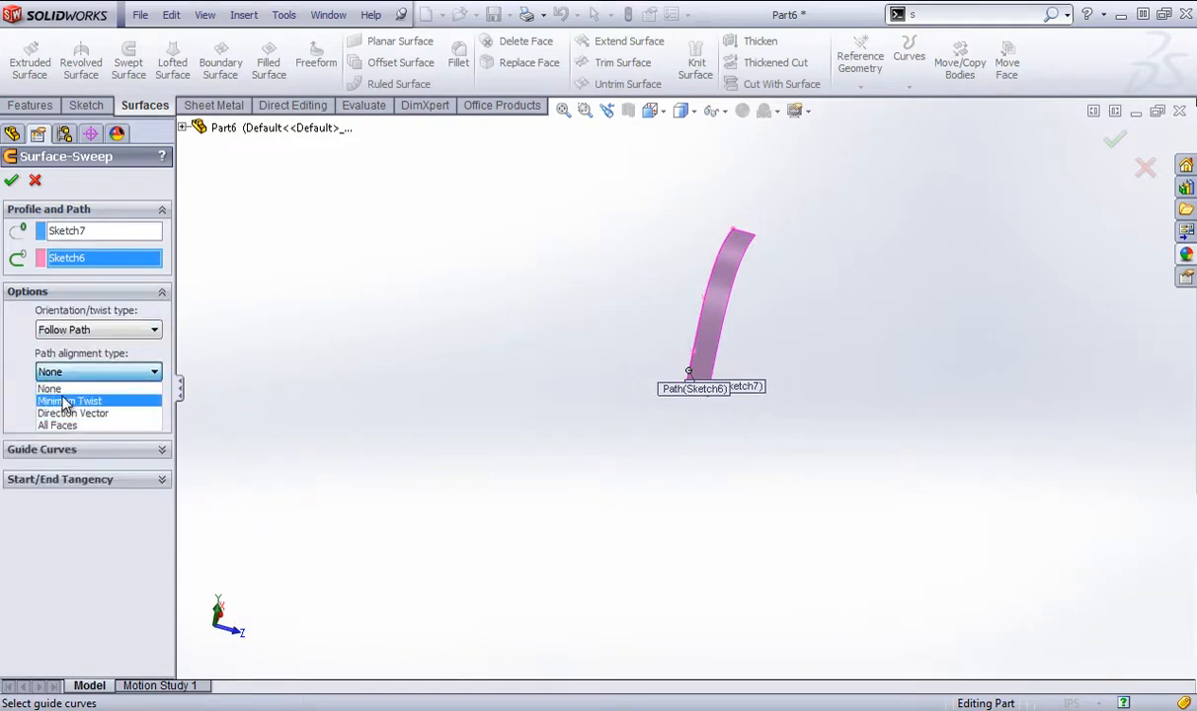
left_click(106, 330)
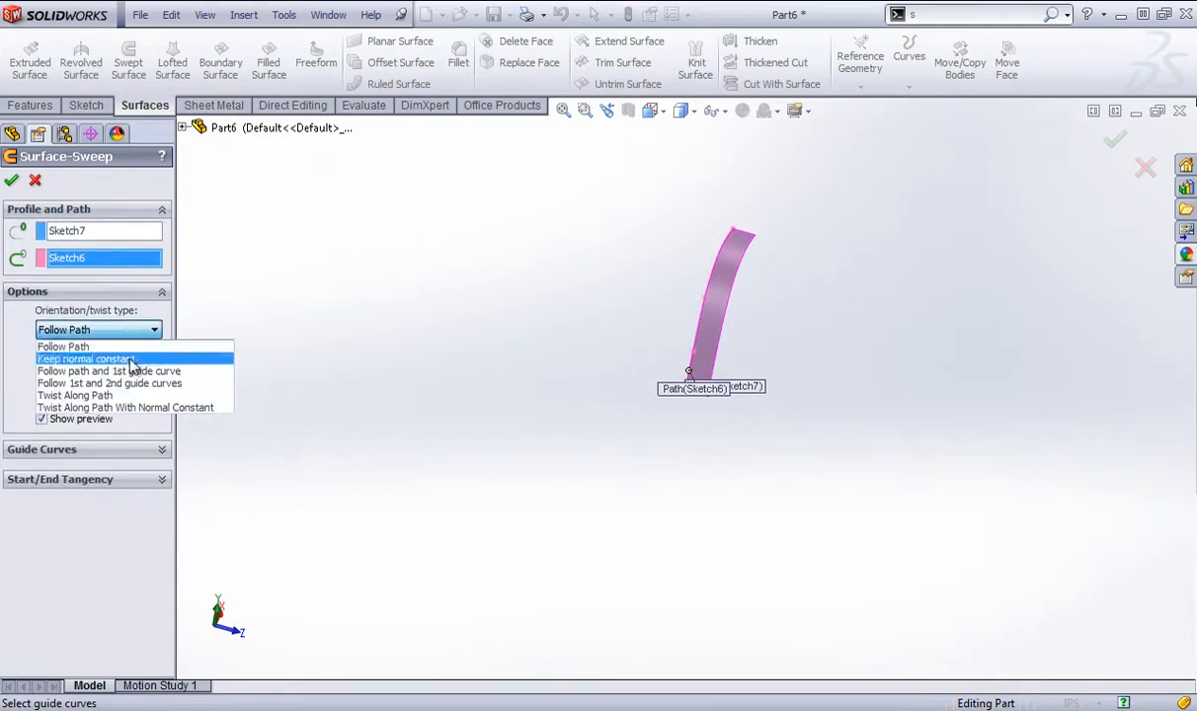
left_click(77, 395)
left_click(81, 370)
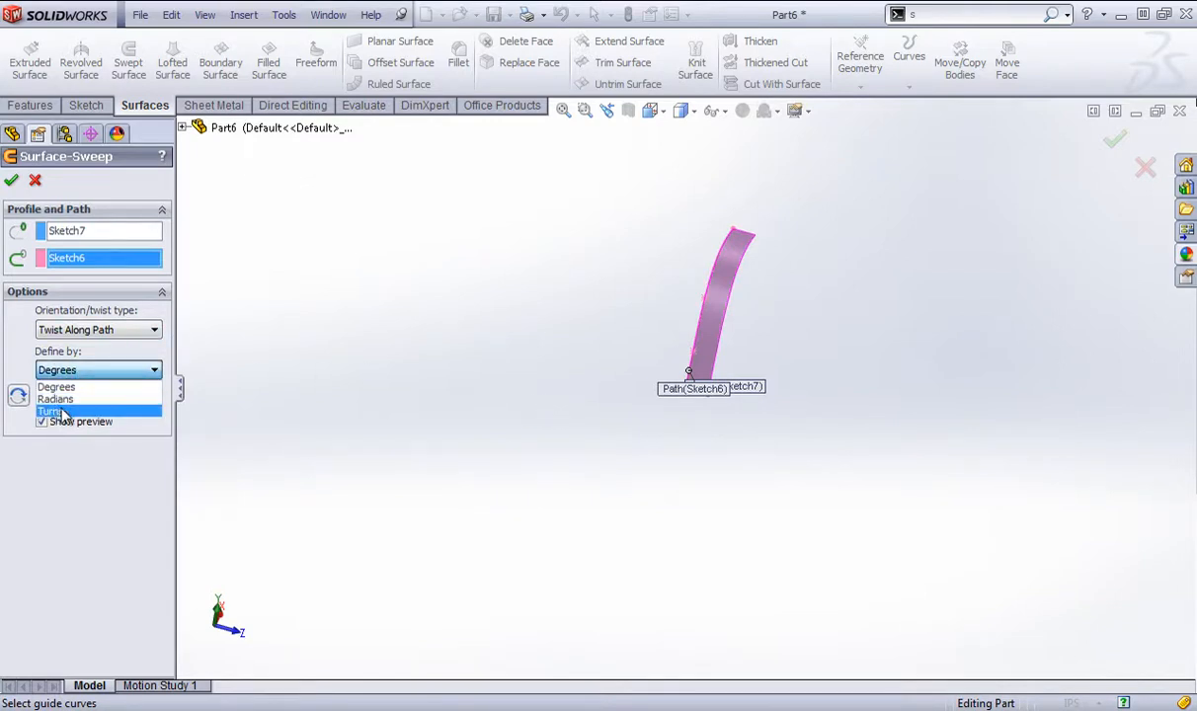
left_click(74, 412)
Raise the surface sweep's twist along the path to 10 turns
double_click(156, 388)
double_click(156, 388)
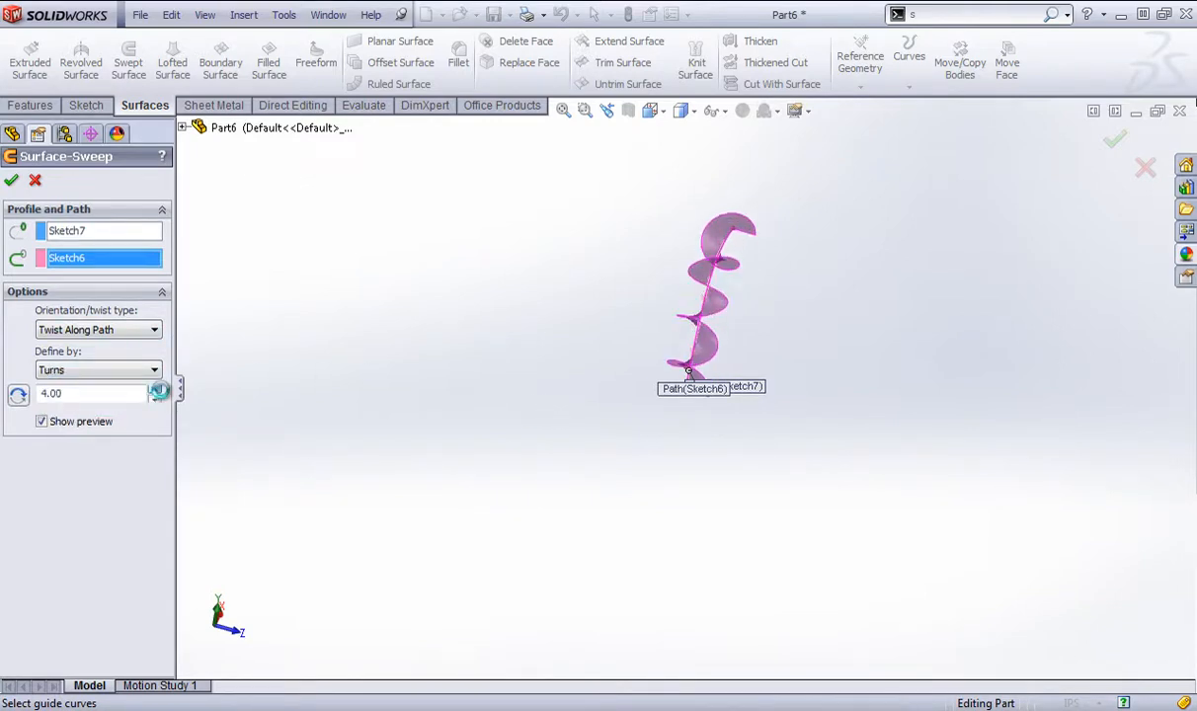
double_click(156, 388)
triple_click(155, 389)
left_click(155, 389)
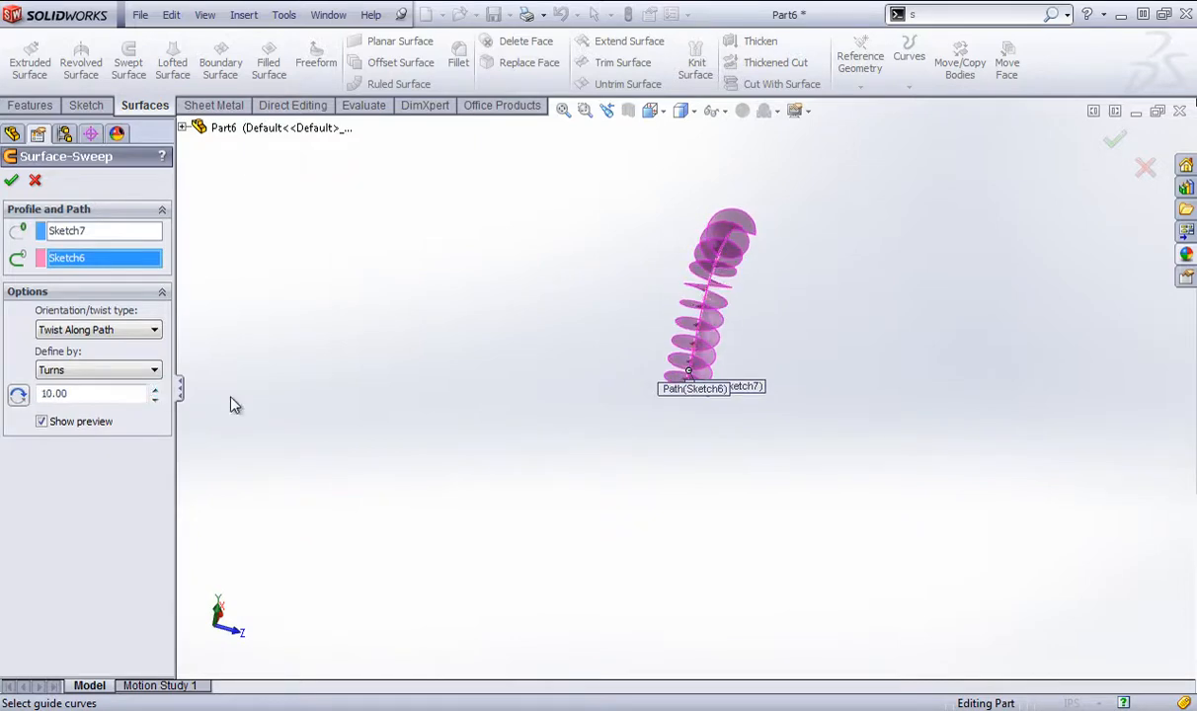
middle_click_drag(784, 385, 652, 459)
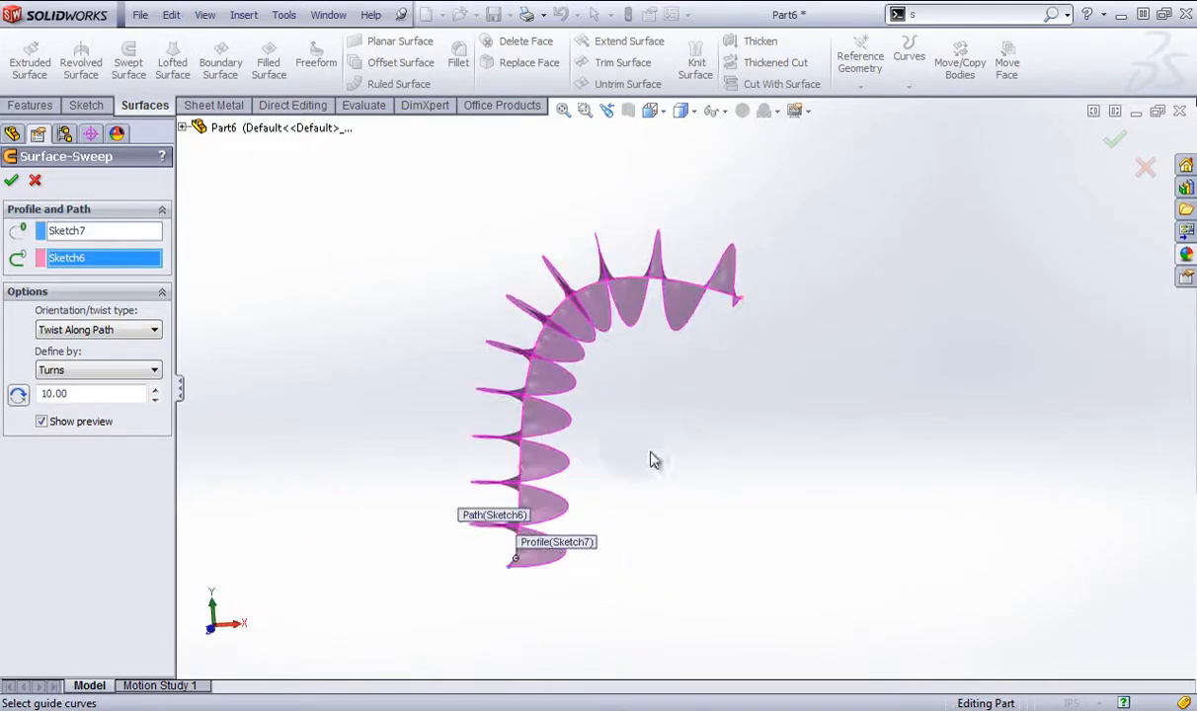
Set the sweep's twist to 15 turns and accept the swept surface
left_click(156, 387)
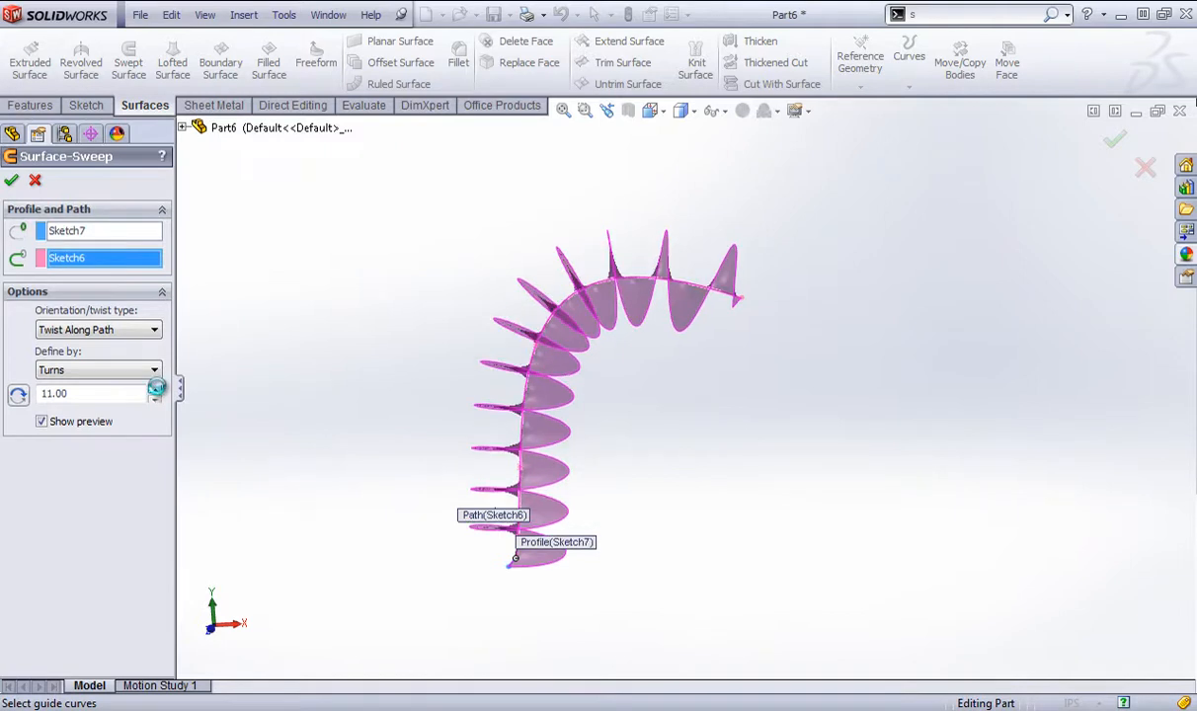
triple_click(156, 388)
left_click(156, 388)
left_click(156, 388)
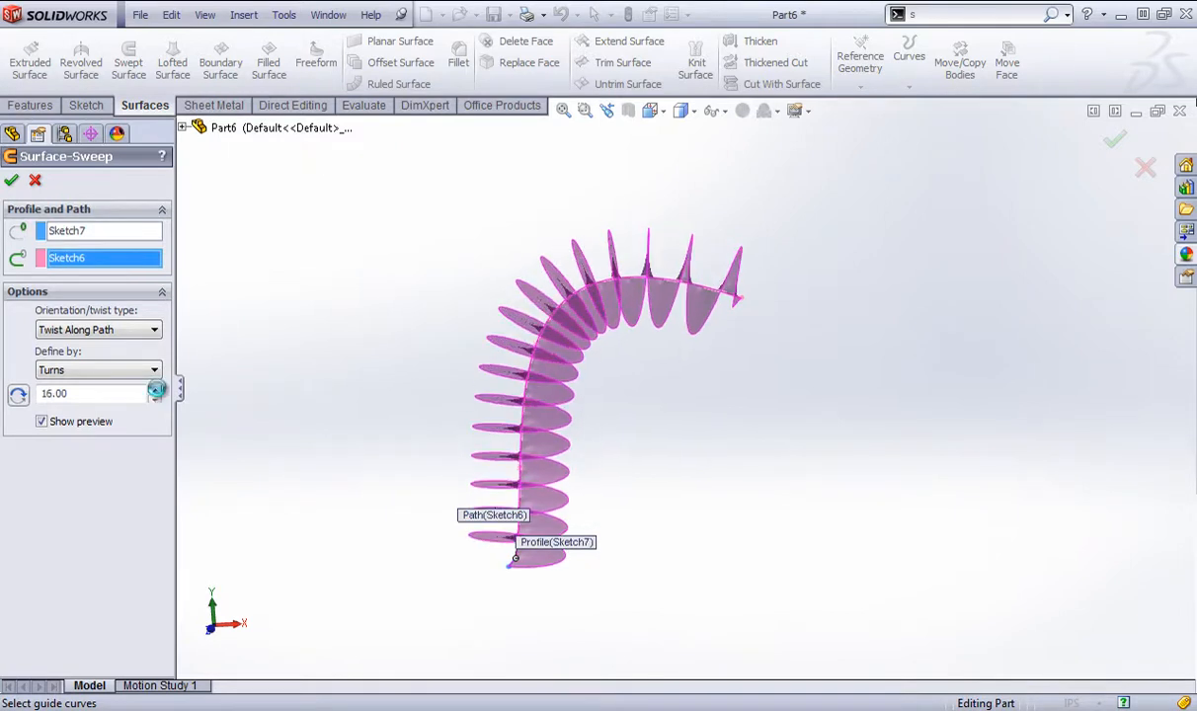
left_click(156, 388)
left_click(155, 399)
left_click(155, 398)
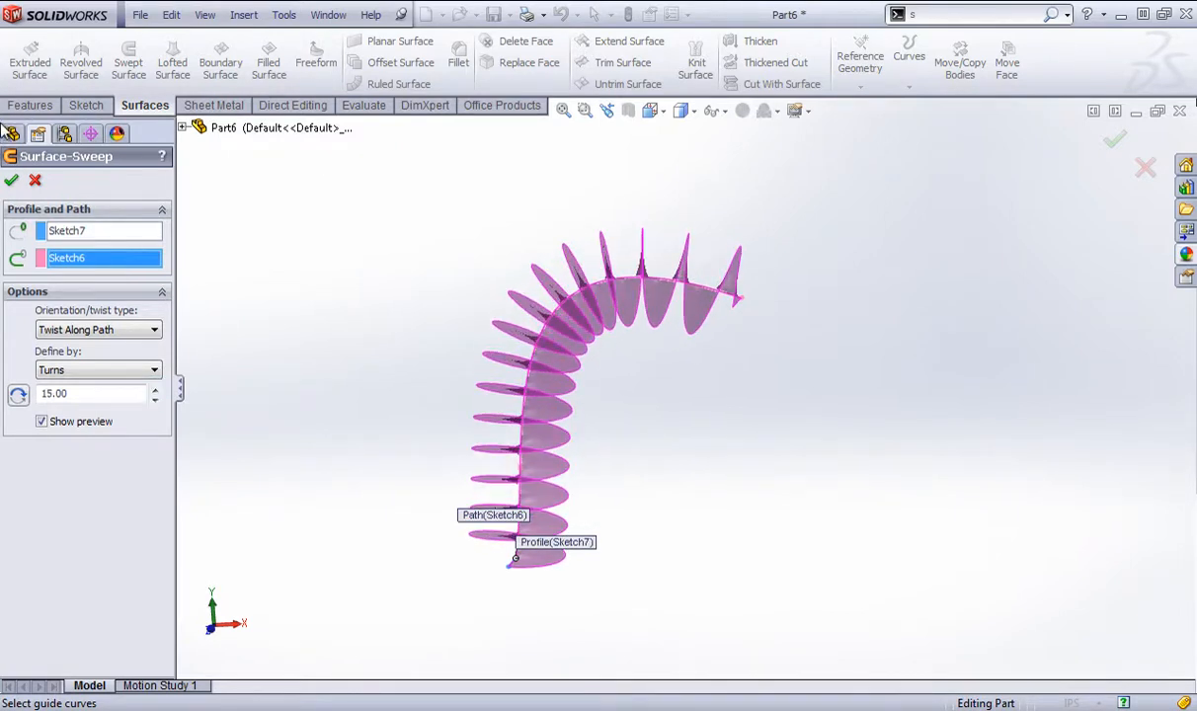
left_click(11, 178)
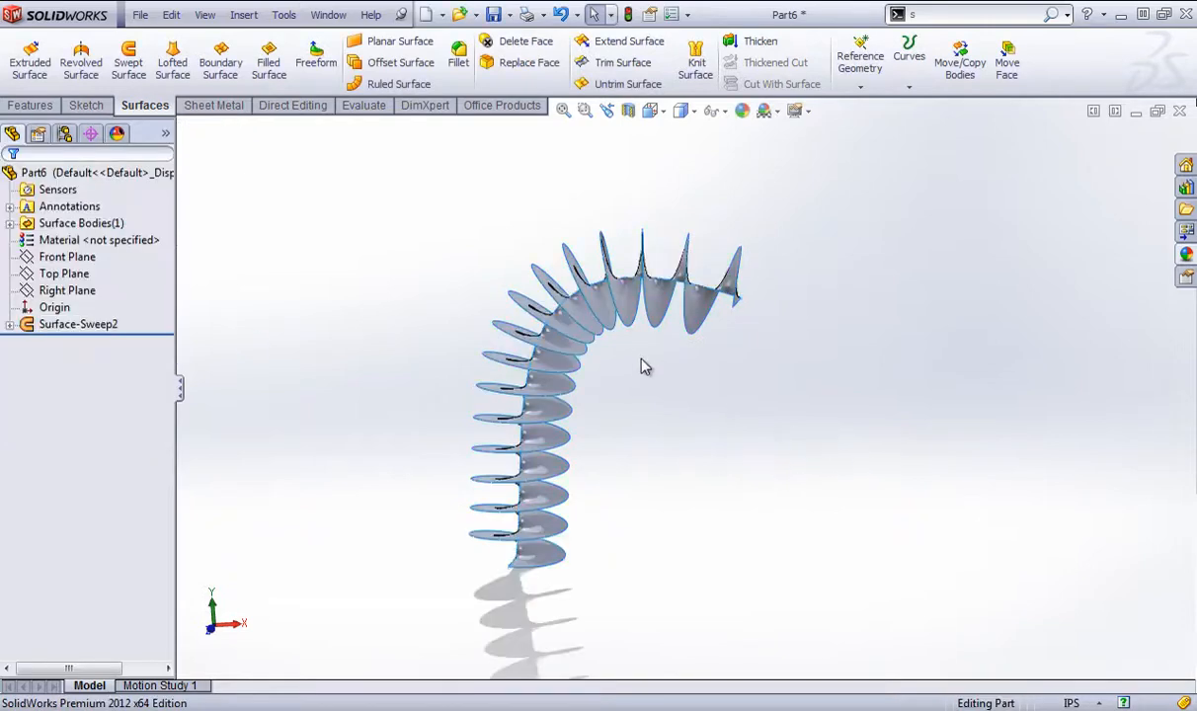
mouse_move(644, 367)
middle_mouse_down()
mouse_move(822, 392)
mouse_move(972, 439)
mouse_move(713, 382)
mouse_move(625, 398)
mouse_move(718, 460)
mouse_move(786, 440)
middle_mouse_up()
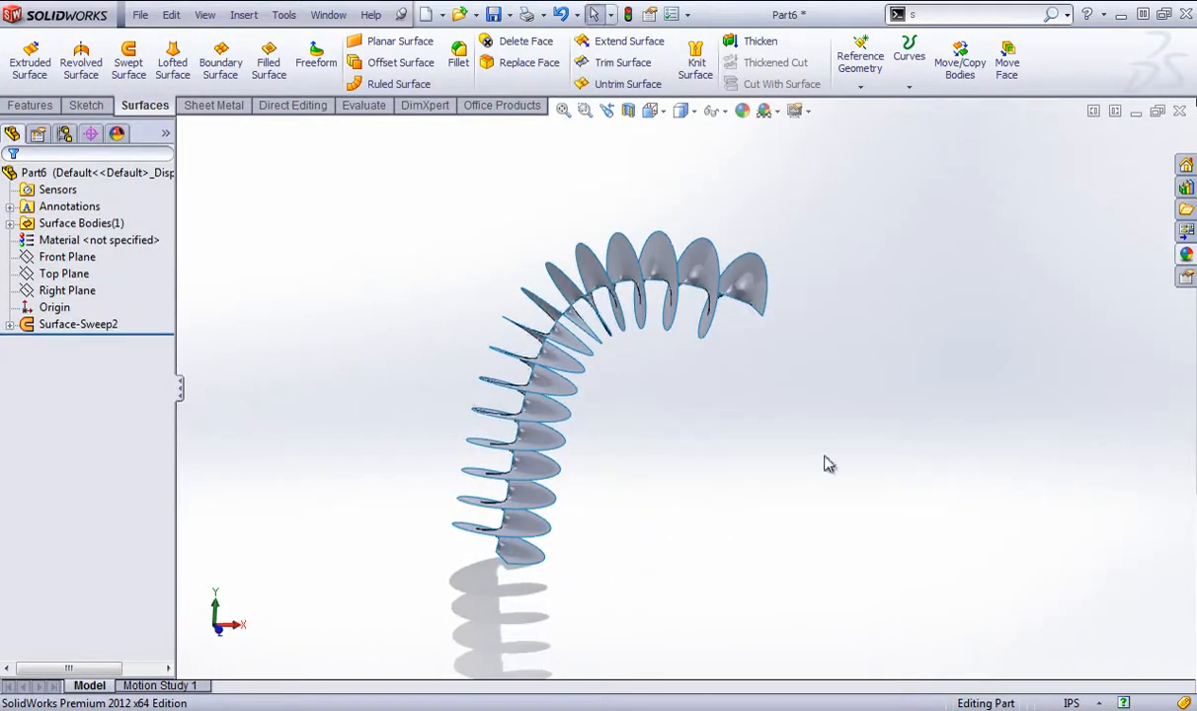
Create a 3D sketch by converting the outer helical edge of the swept surface, and exit the sketch
left_click(86, 105)
left_click(29, 87)
left_click(52, 120)
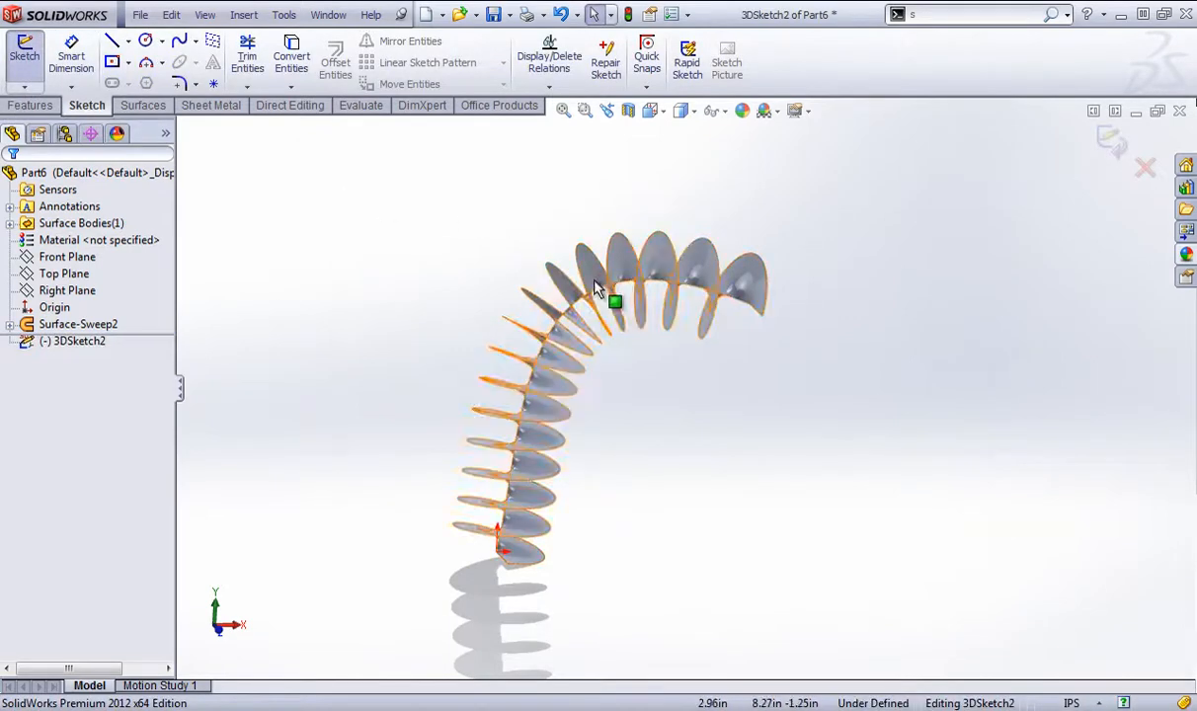
left_click(574, 285)
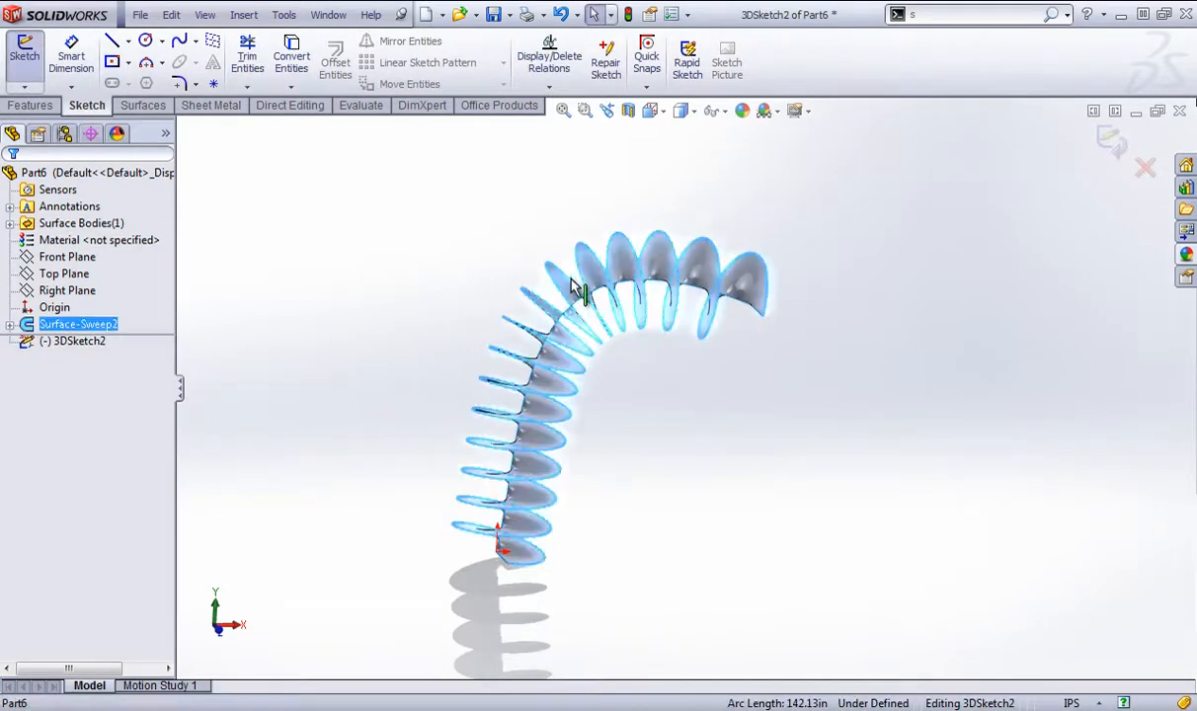
left_click(291, 56)
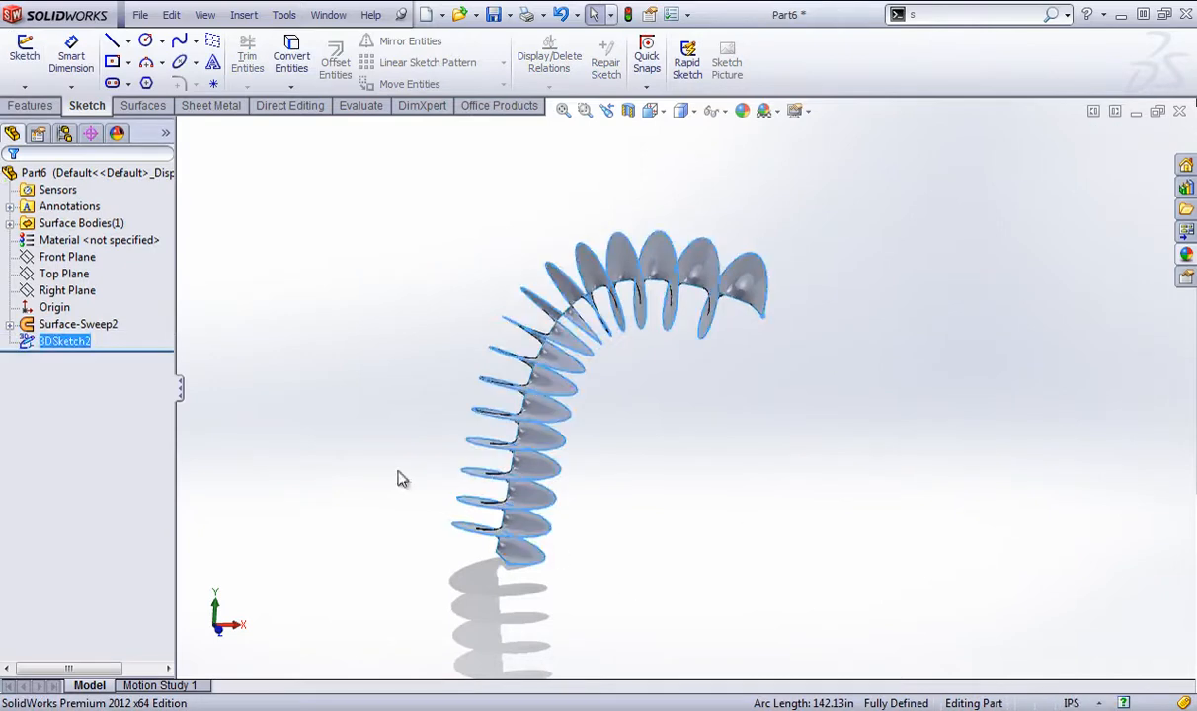
Hide the twisted swept surface, leaving the converted 3D sketch curve displayed
right_click(83, 327)
left_click(93, 296)
middle_click_drag(446, 308, 449, 342)
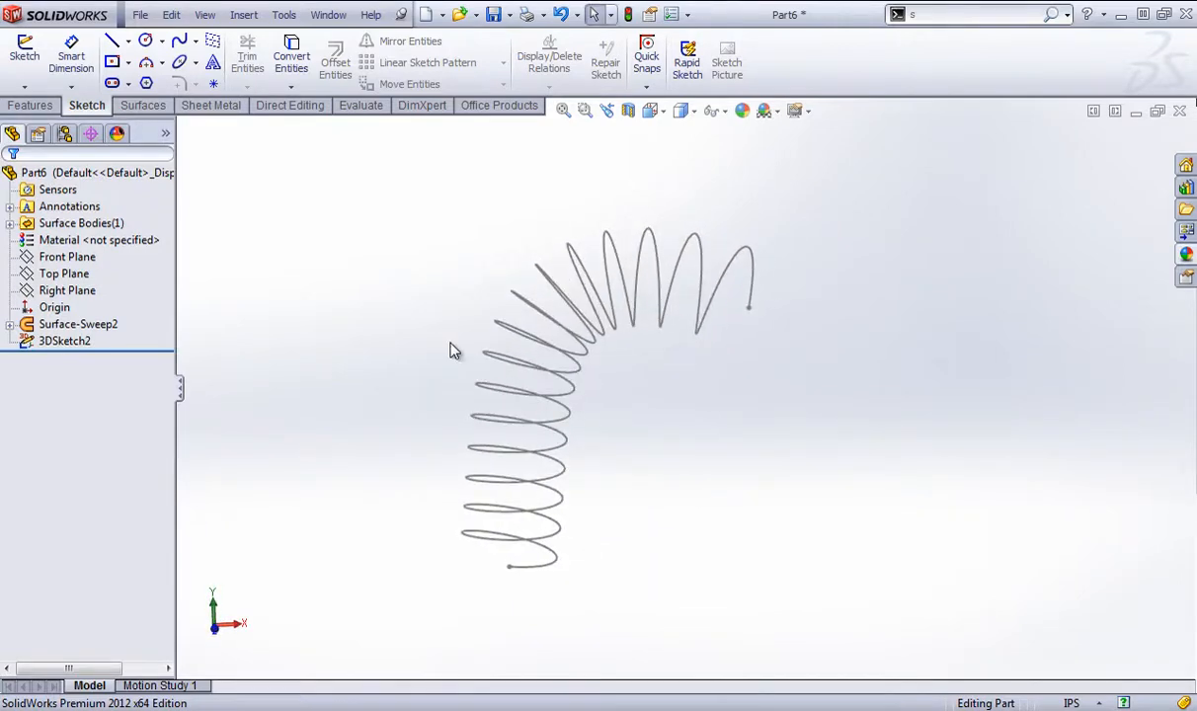